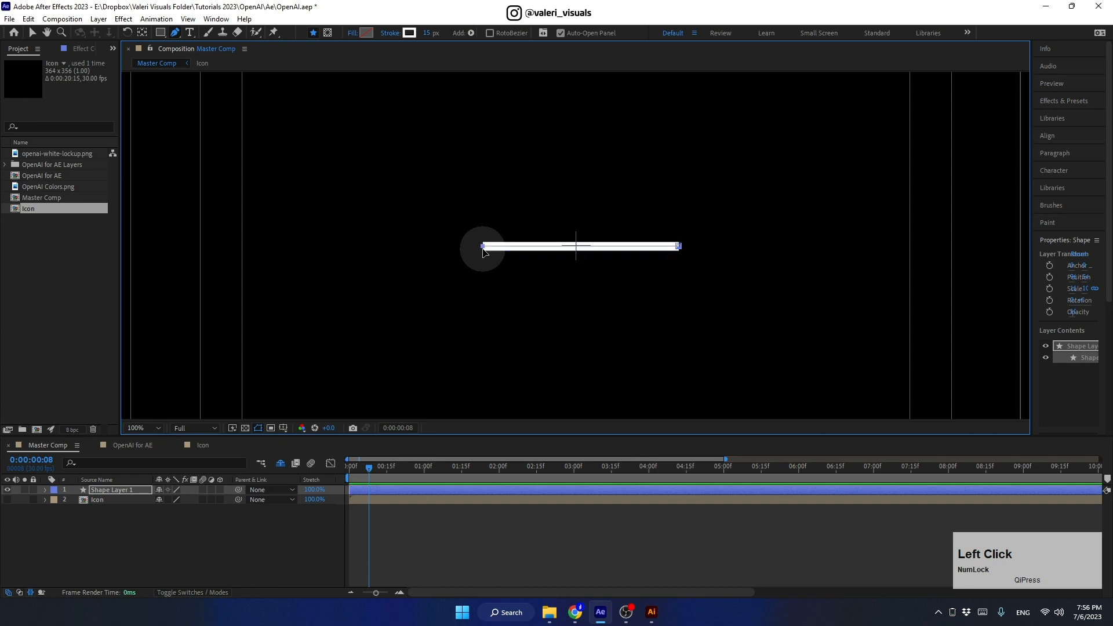
- Set the stroke width of the white line to 20 px
left_click(426, 33)
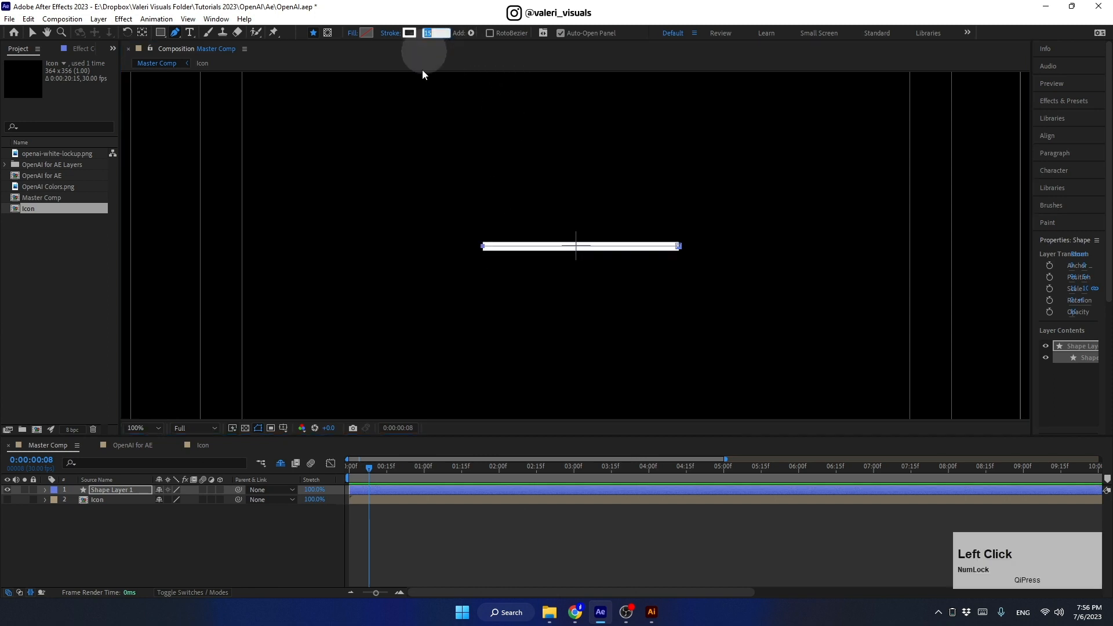
type("20")
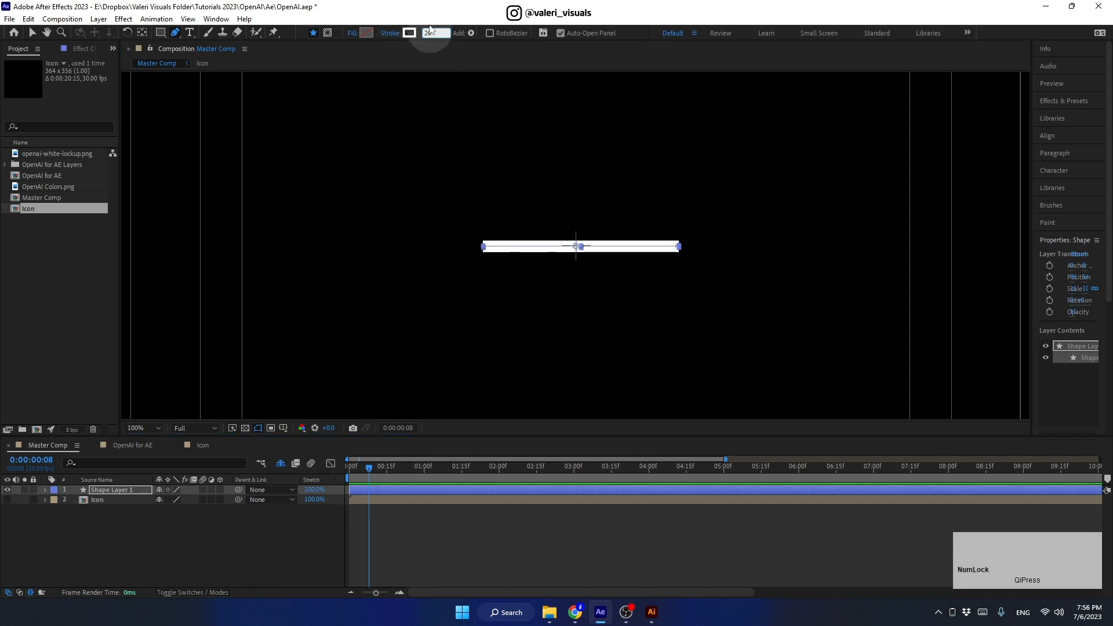
key("Return")
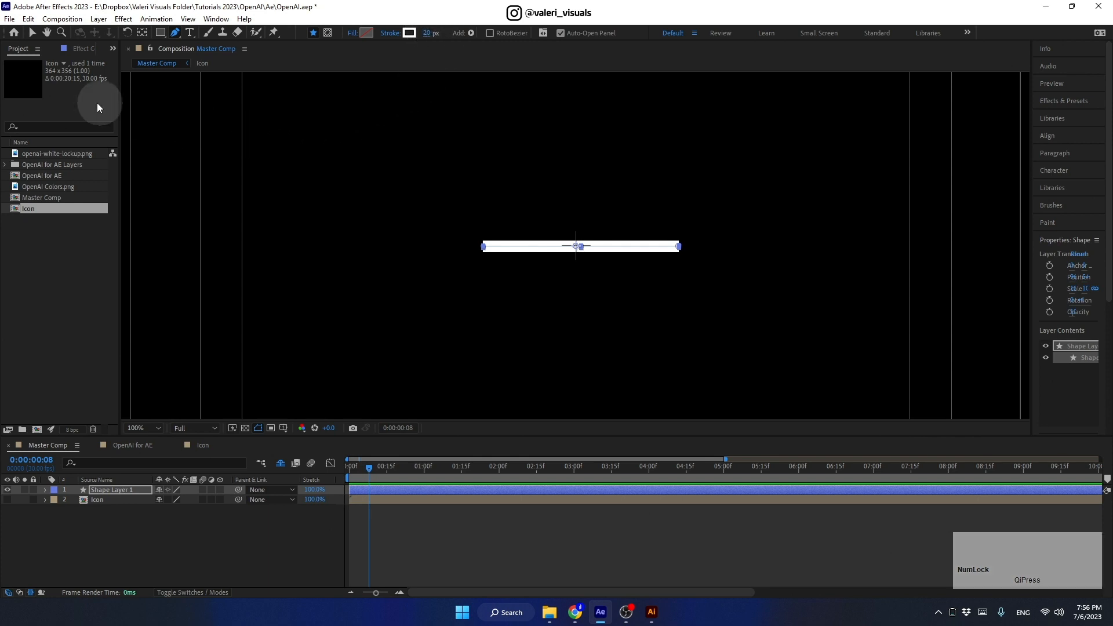
- Centre the line horizontally and vertically in the composition using Align
left_click(32, 33)
left_click(1044, 137)
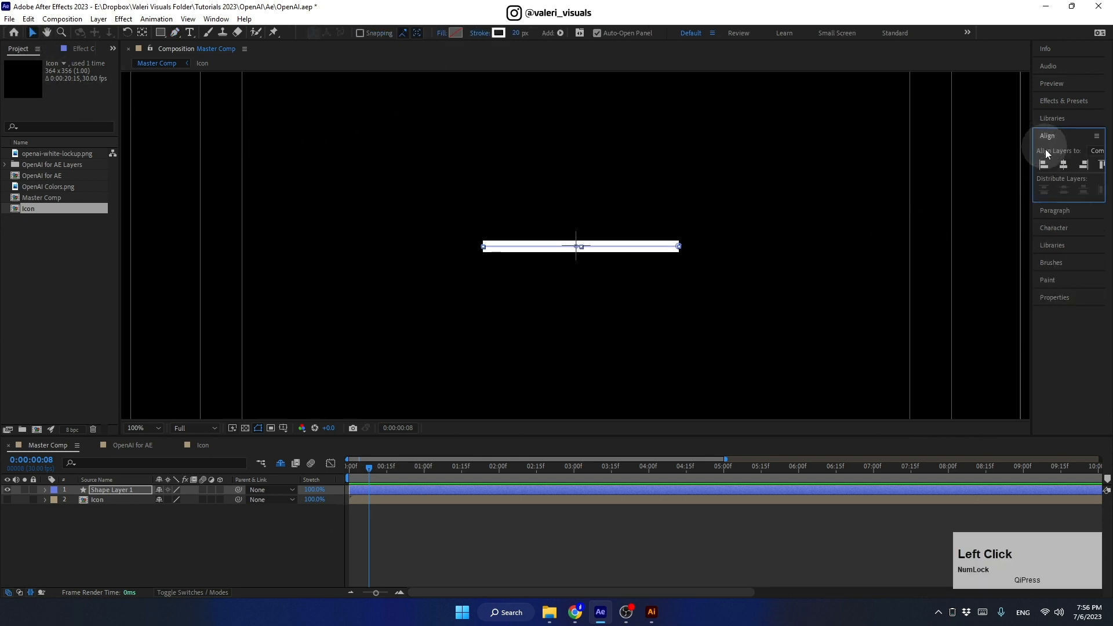
left_click_drag(1031, 174, 985, 180)
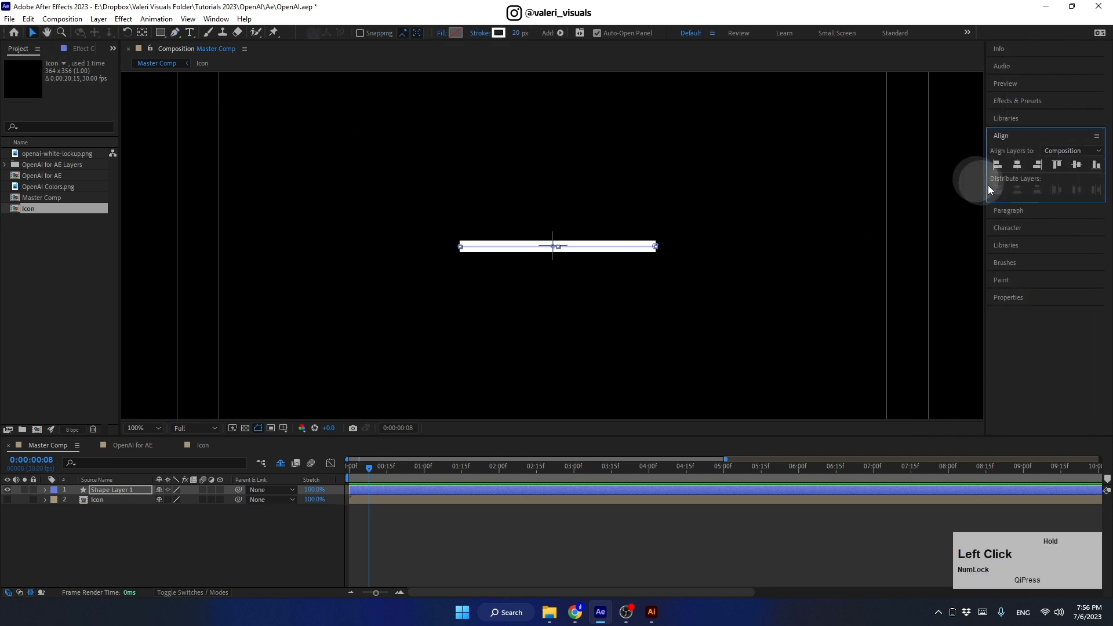
left_click(1078, 164)
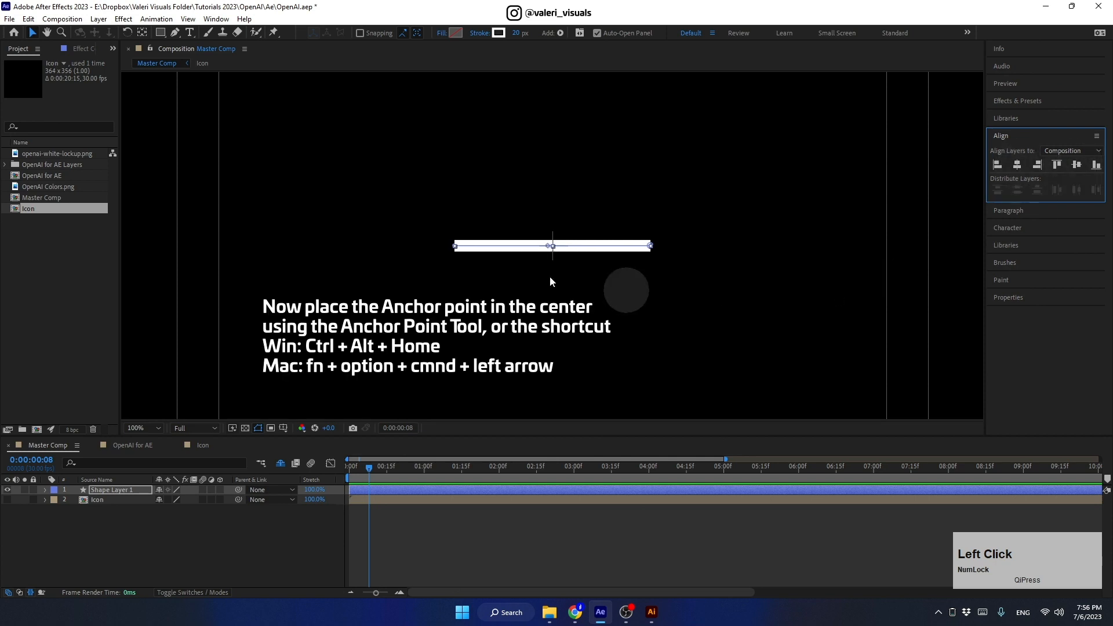
- Move the anchor point of Shape Layer 1 to the centre of the line
left_click(142, 32)
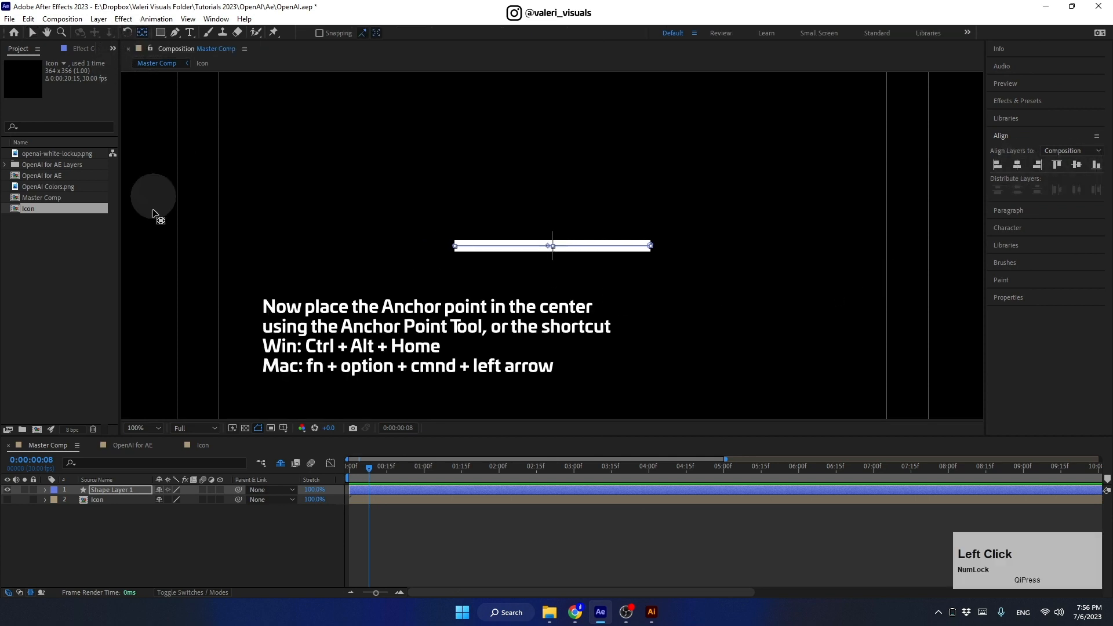
left_click(123, 490)
left_click(548, 248)
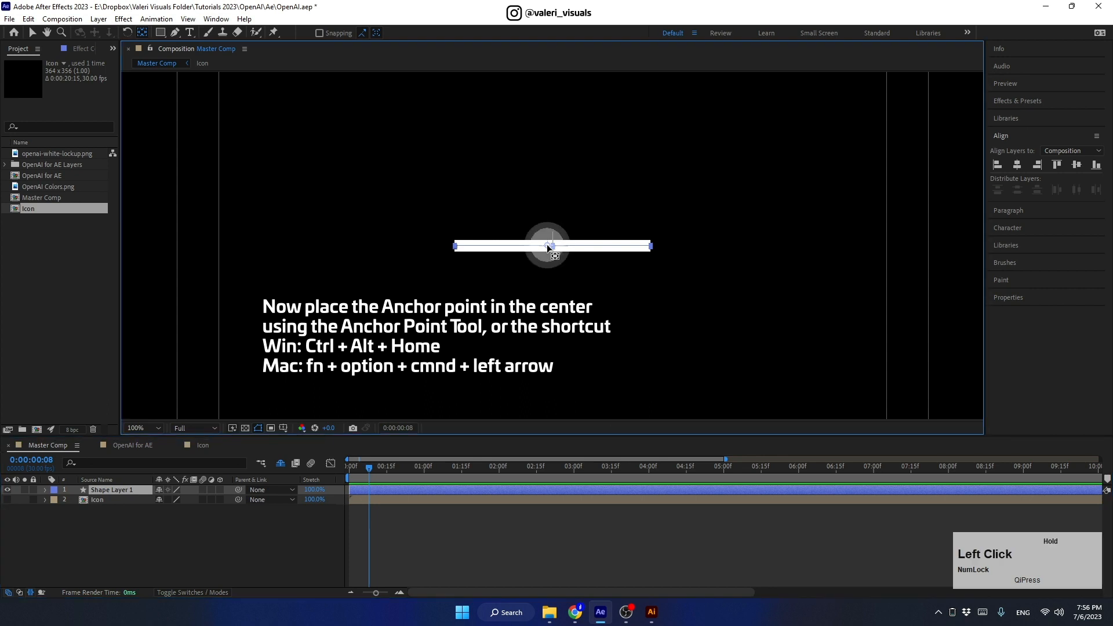
left_click(33, 33)
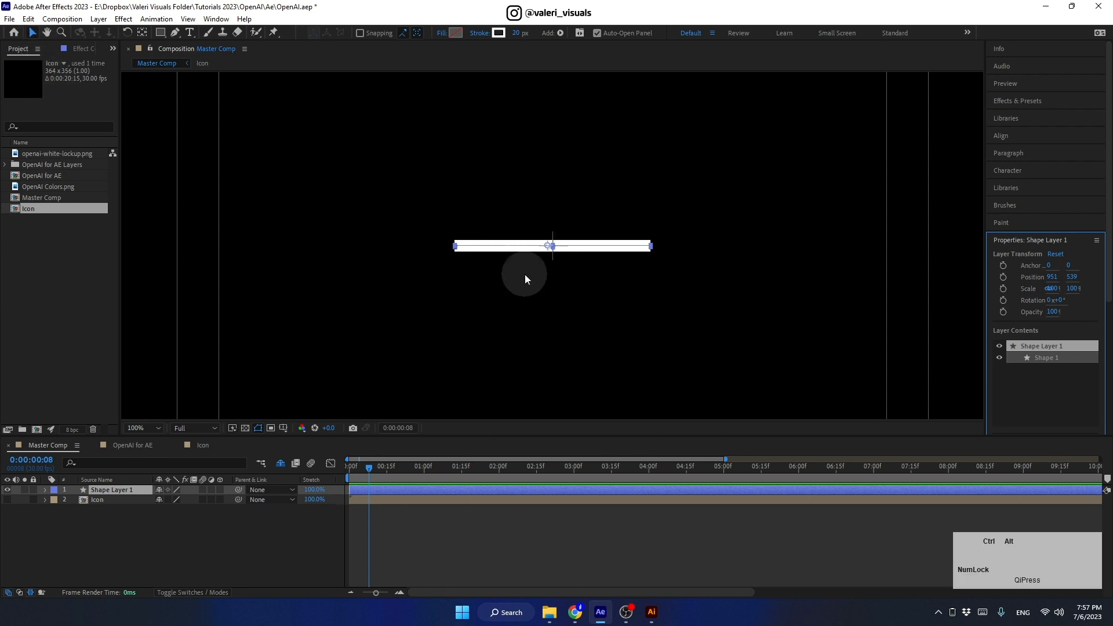
key("ctrl+alt+Home")
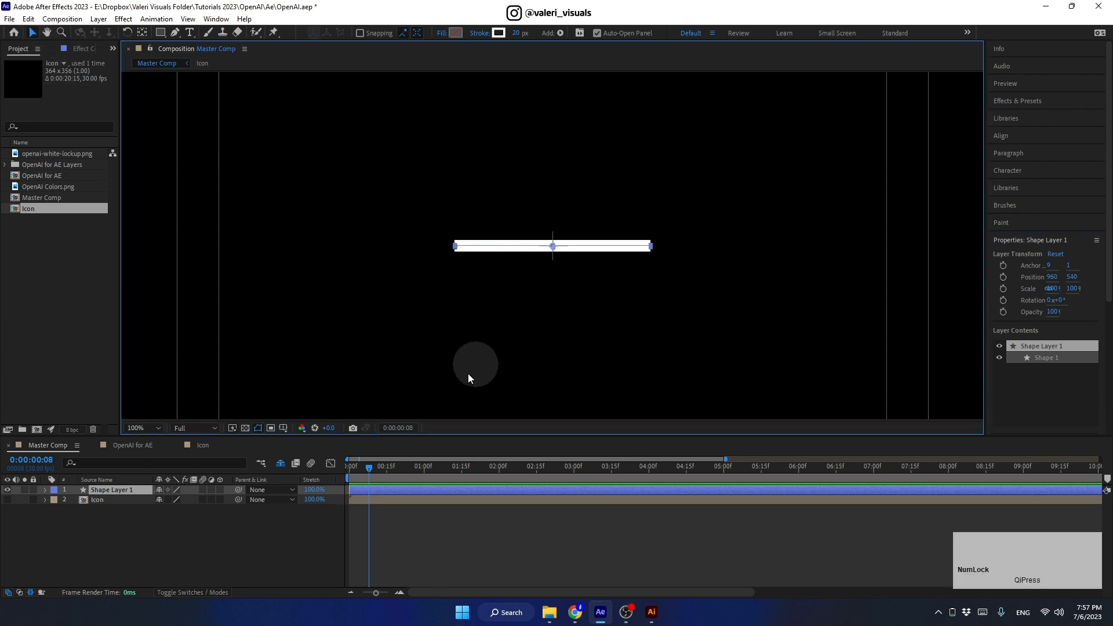
- Add Trim Paths to Shape 1 inside Shape Layer 1 and expand its properties
left_click(45, 490)
left_click(54, 499)
left_click(82, 509)
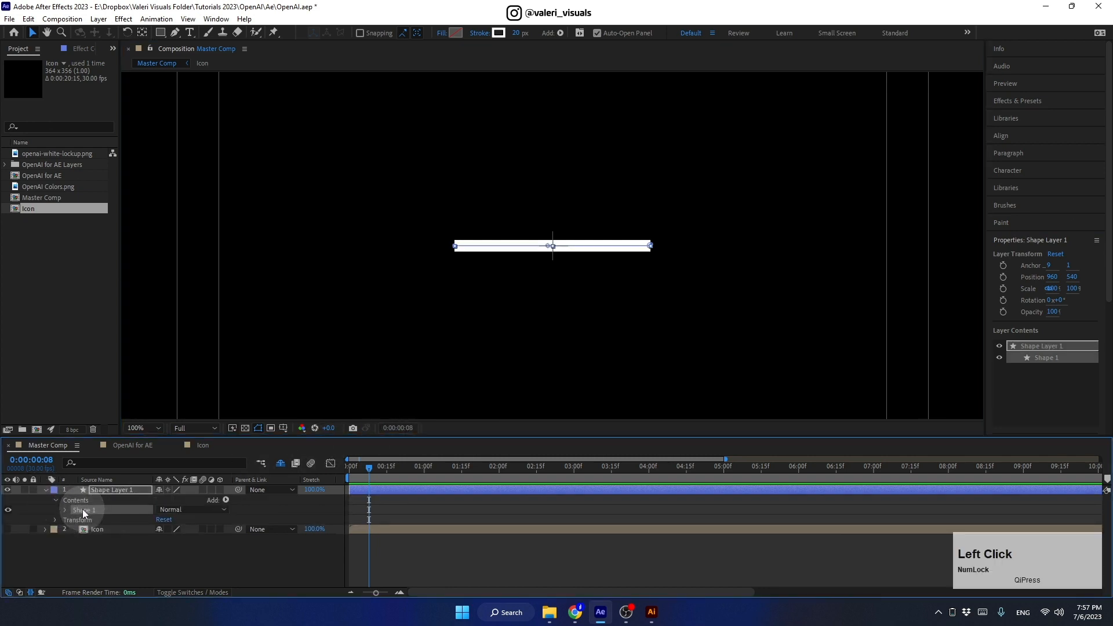
left_click(226, 500)
left_click(248, 438)
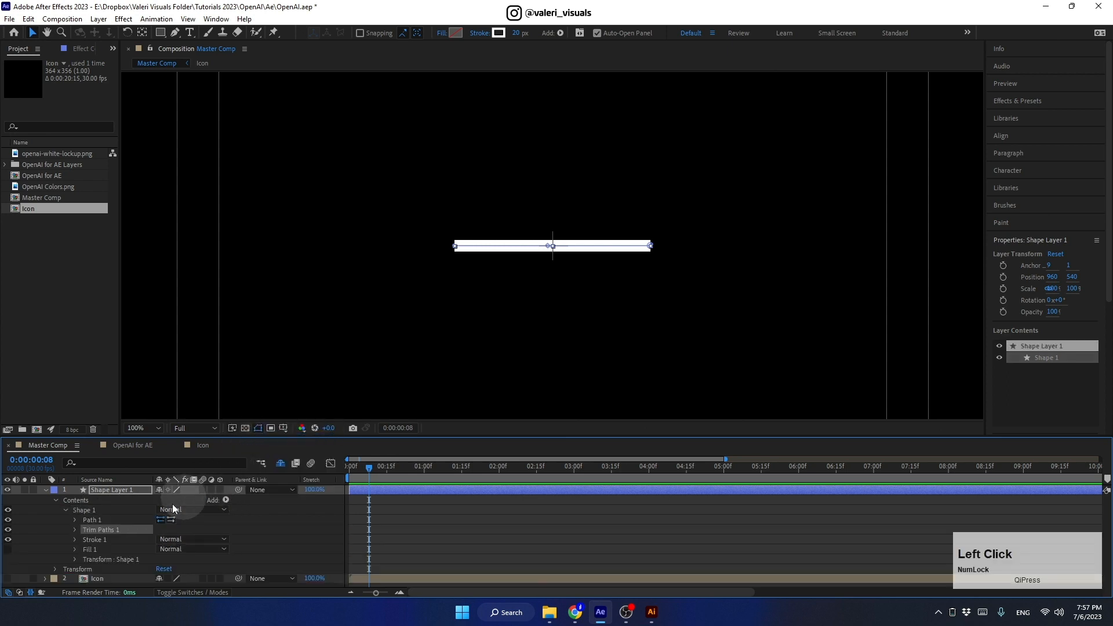
left_click(75, 530)
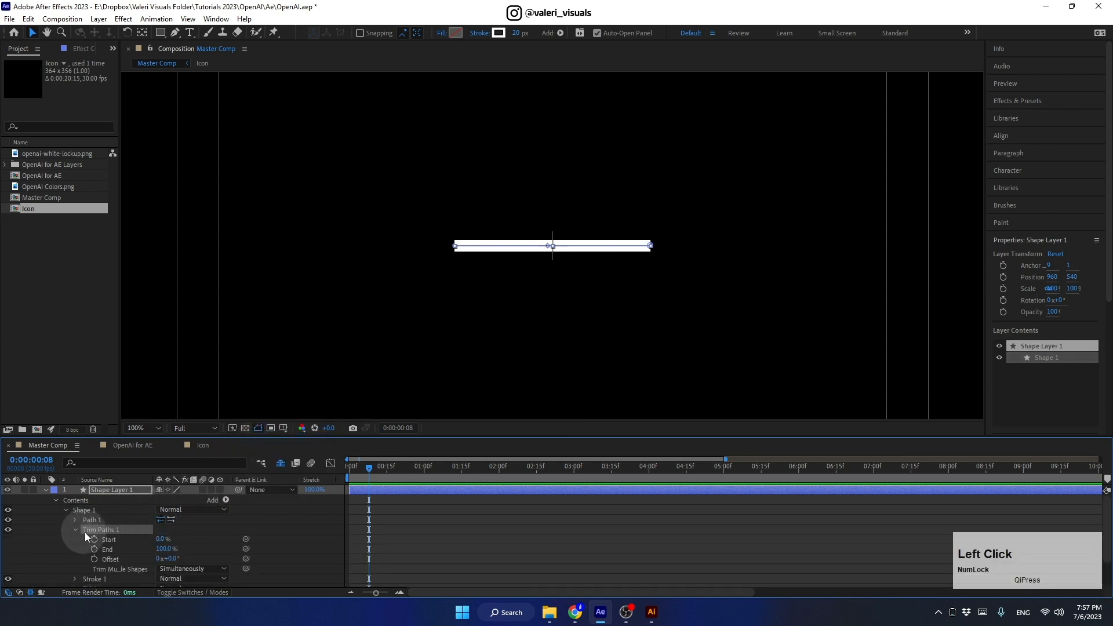
- Keyframe the Trim Paths End value at 0% on frame 0 and 100% at 1 second
left_click_drag(371, 468, 336, 475)
left_click_drag(170, 552, 96, 550)
left_click(95, 549)
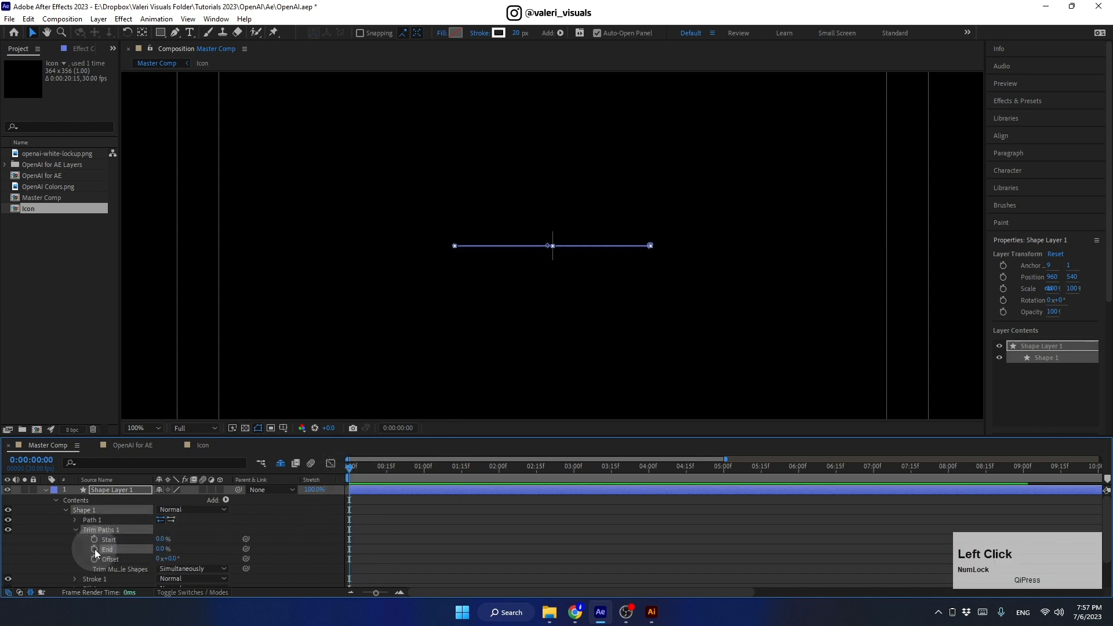
left_click_drag(359, 468, 425, 495)
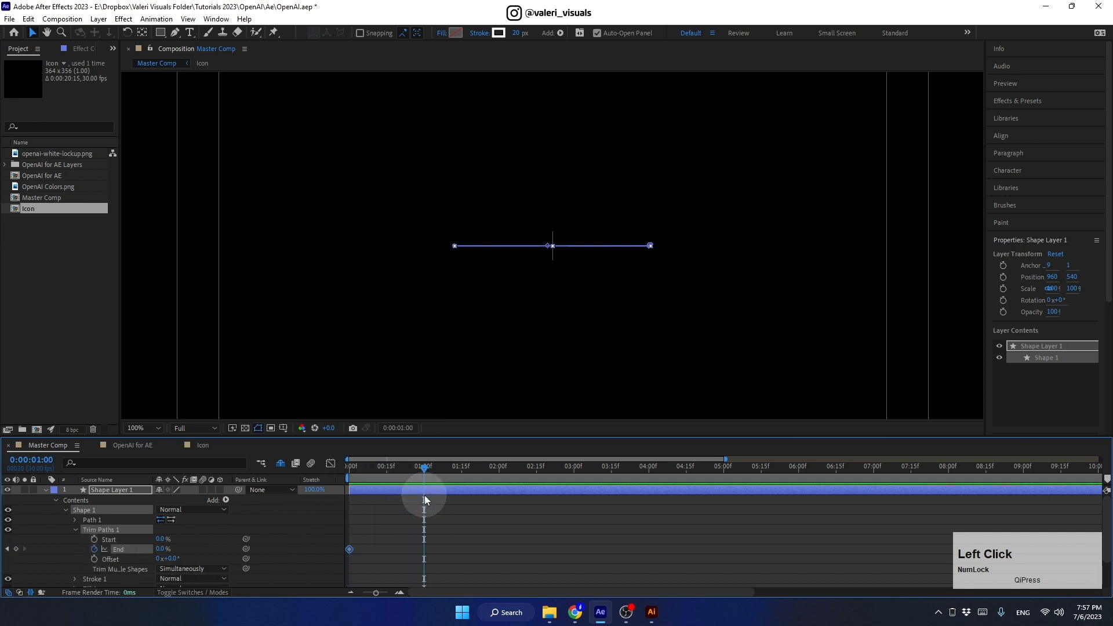
left_click_drag(161, 552, 326, 565)
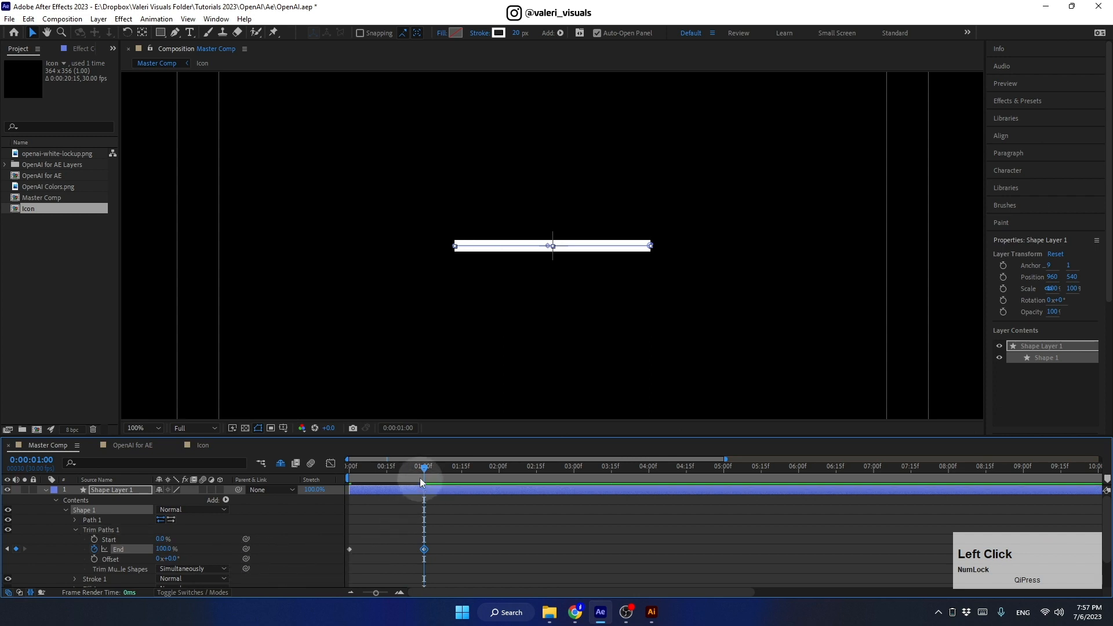
- Apply Easy Ease to both End keyframes and preview the line drawing on
left_click_drag(454, 524, 342, 565)
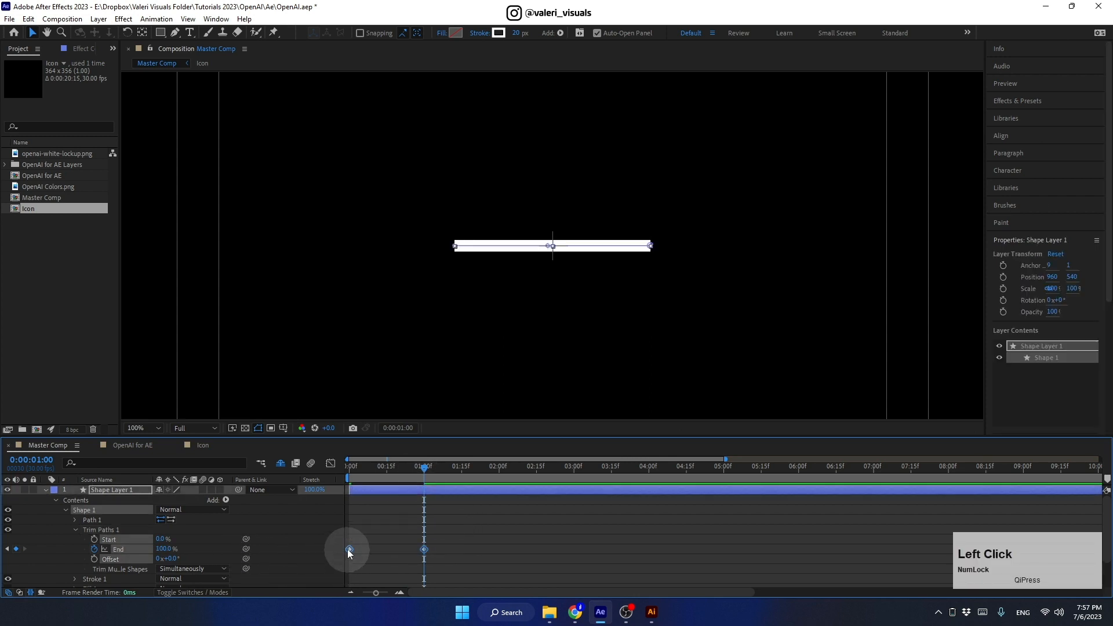
right_click(350, 551)
mouse_move(406, 537)
left_click(524, 461)
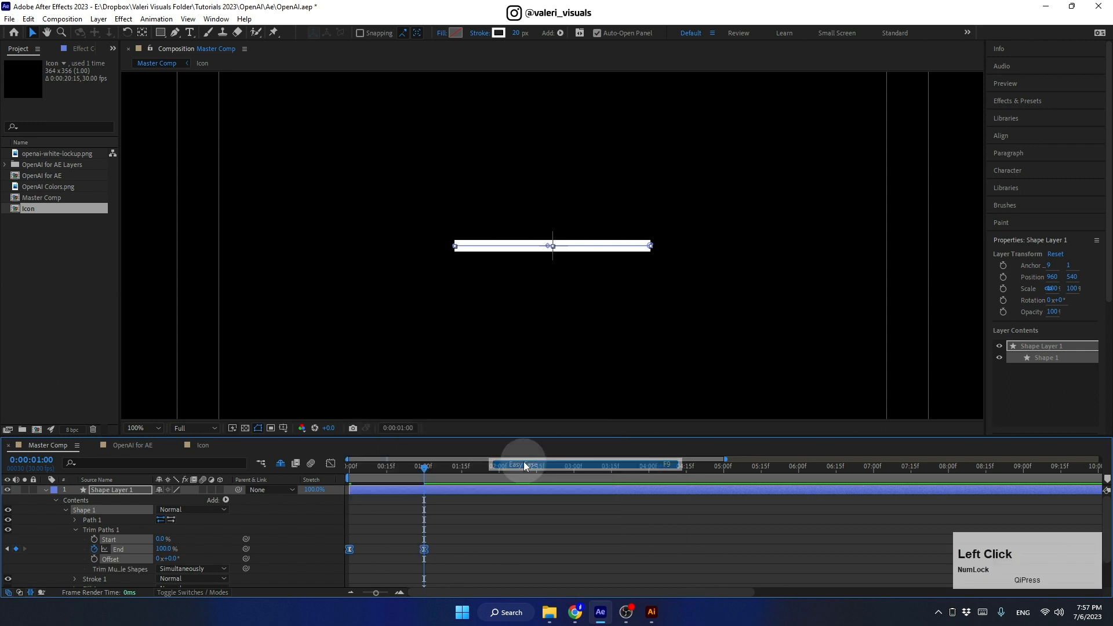
key("space")
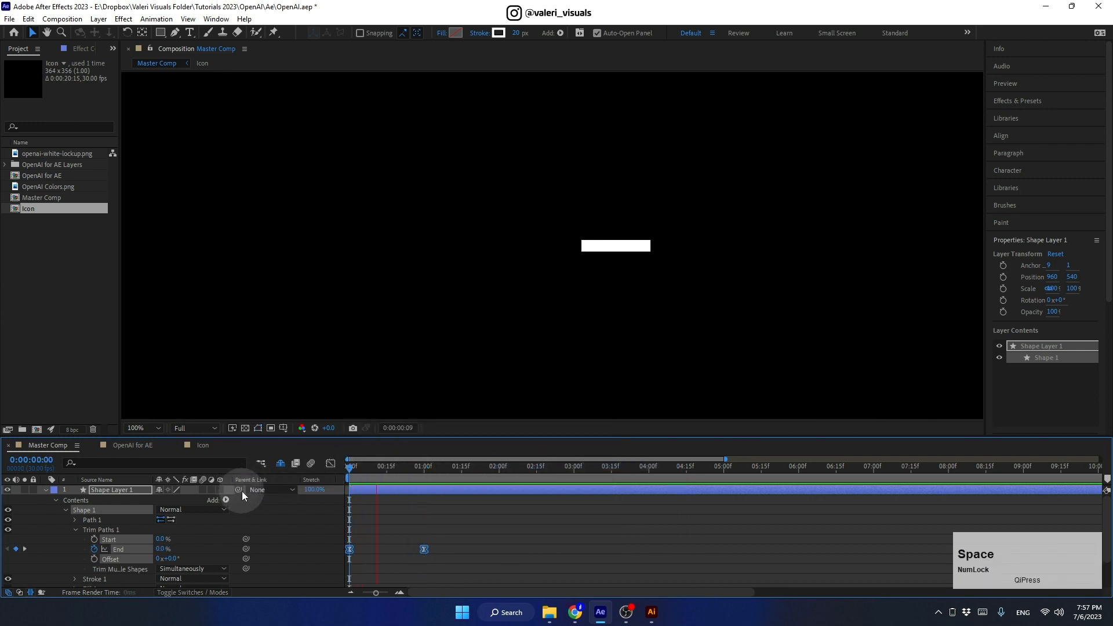
- Keyframe the Trim Paths Start value at 0% on 0:00:00:15 and 100% on 0:00:01:15
left_click_drag(398, 476, 386, 478)
left_click(378, 530)
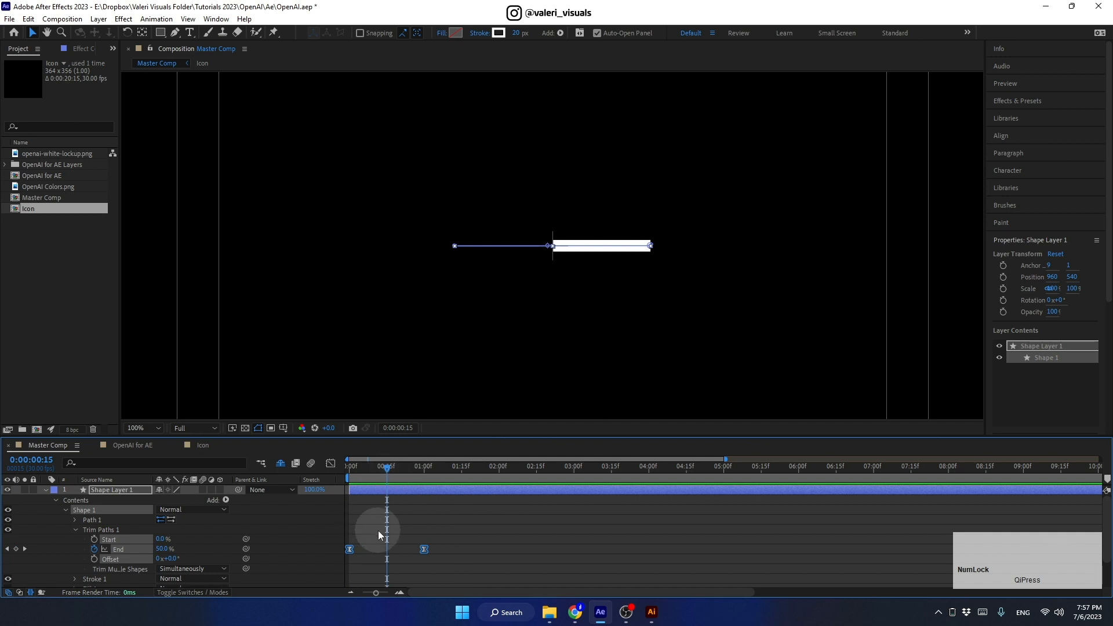
left_click(95, 540)
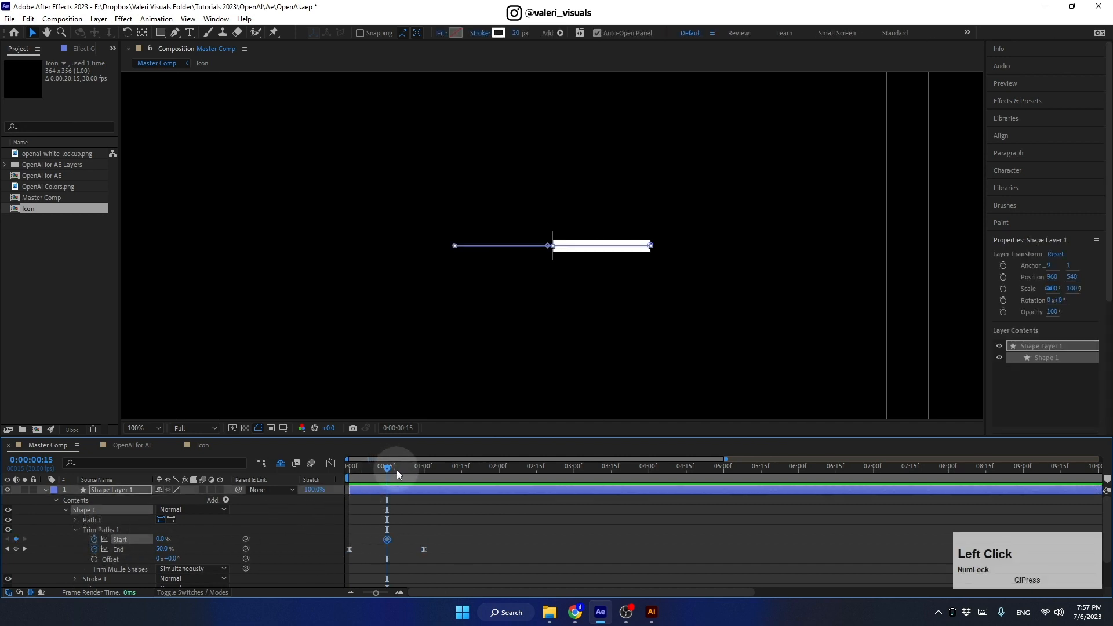
left_click_drag(396, 470, 427, 478)
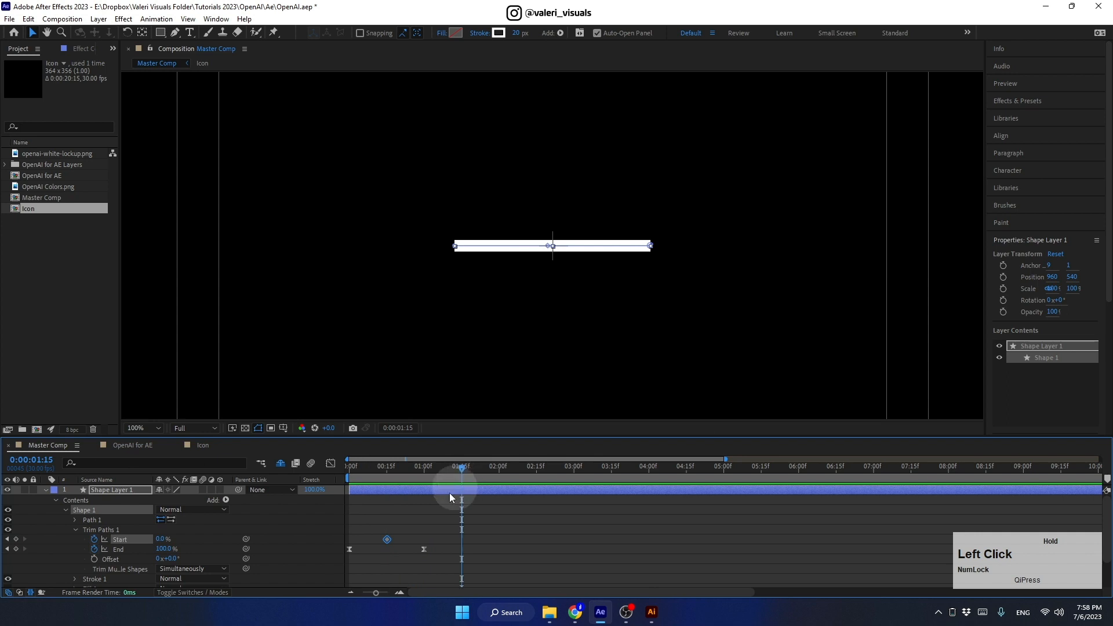
left_click_drag(166, 539, 186, 538)
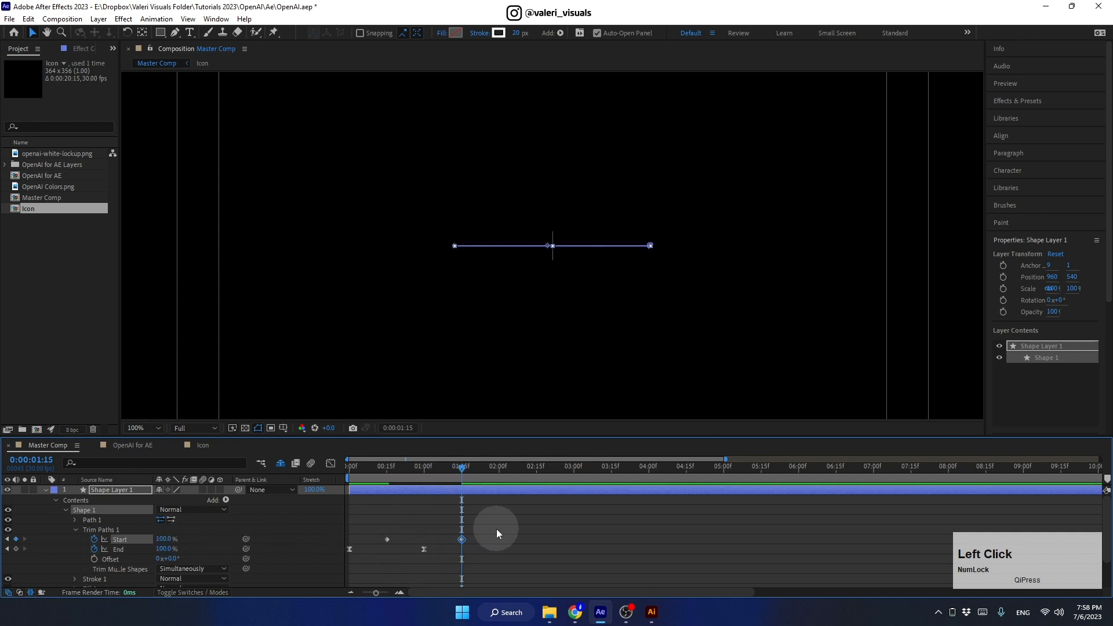
- Apply Easy Ease to both Start keyframes and preview the full line animation
left_click_drag(496, 529, 363, 542)
right_click(387, 538)
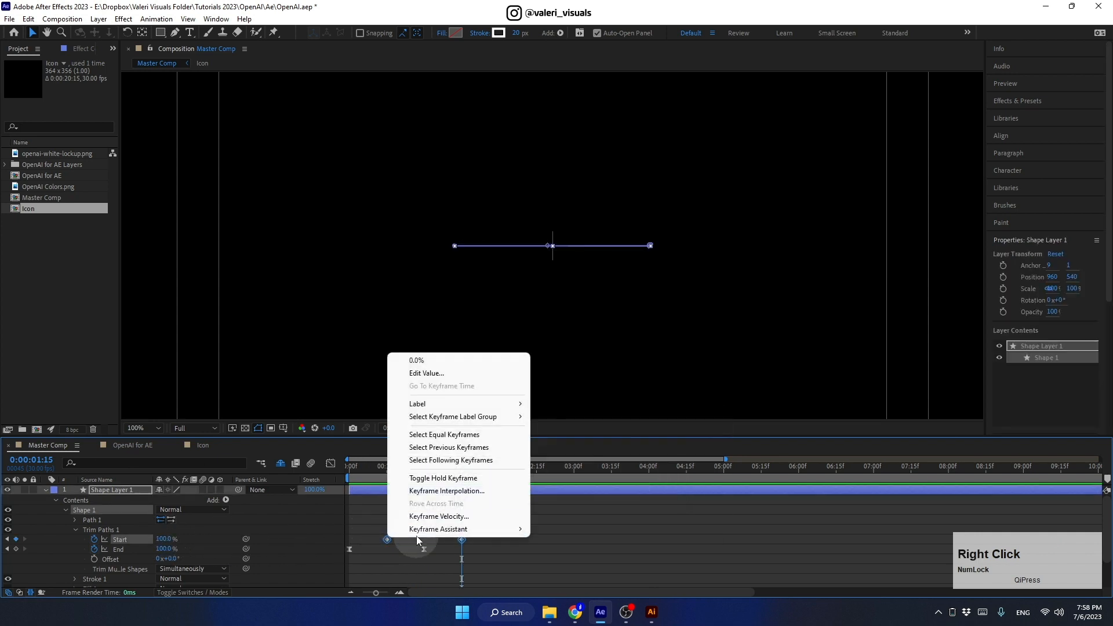
mouse_move(458, 529)
left_click(572, 462)
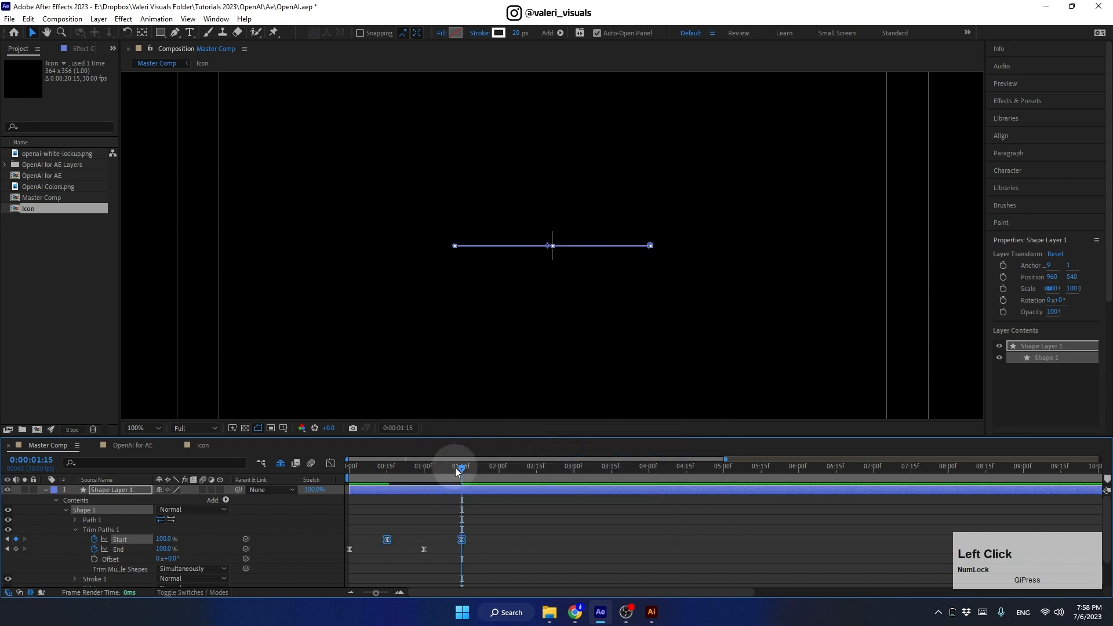
left_click_drag(458, 471, 301, 502)
key("space")
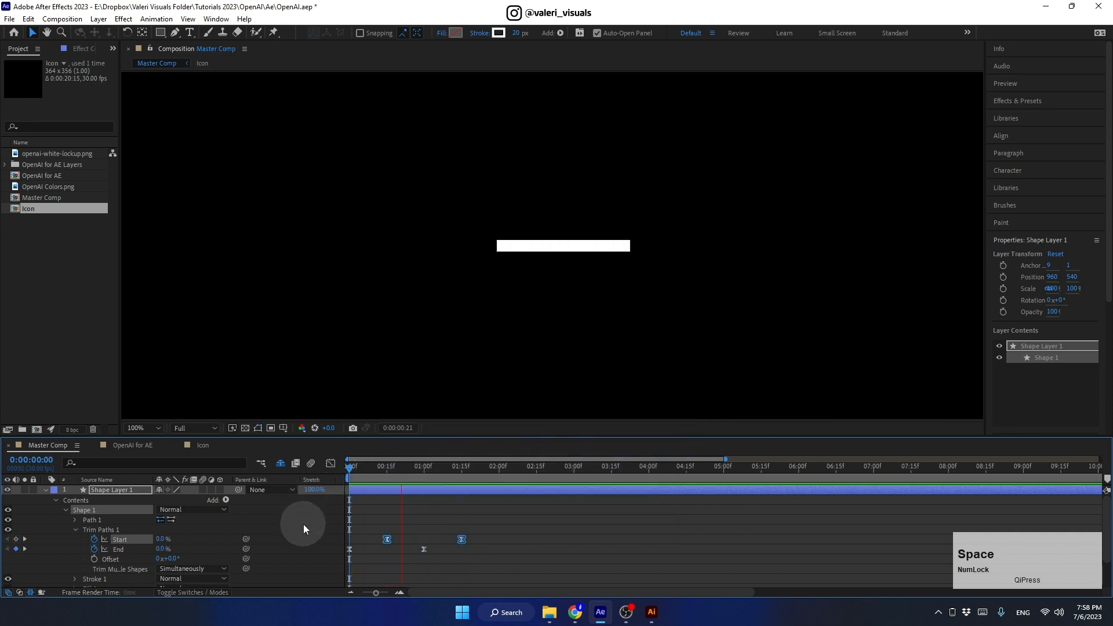
key("space")
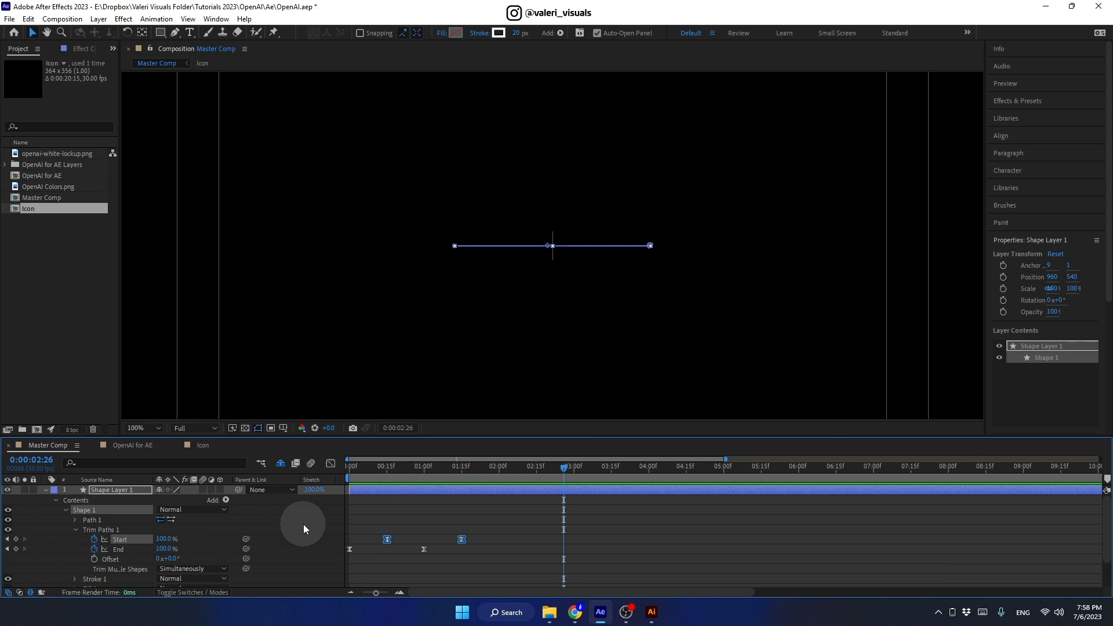
- At 0:00:00:22, duplicate the collapsed Shape Layer 1 and move the copy up 30 px to Y position 510
left_click(46, 492)
left_click(103, 490)
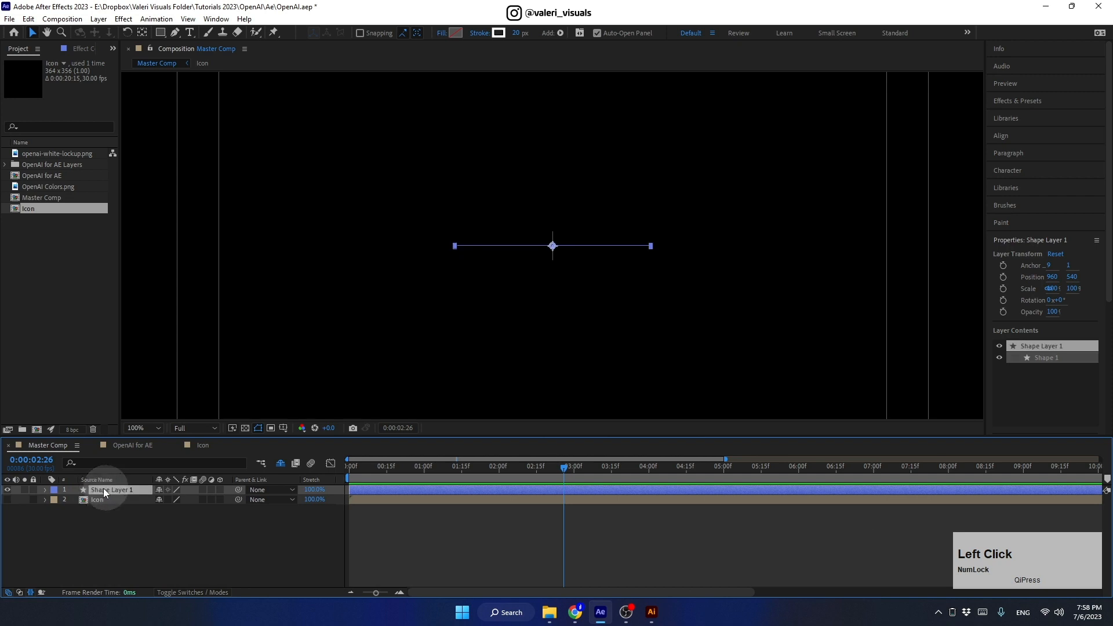
left_click_drag(563, 471, 541, 475)
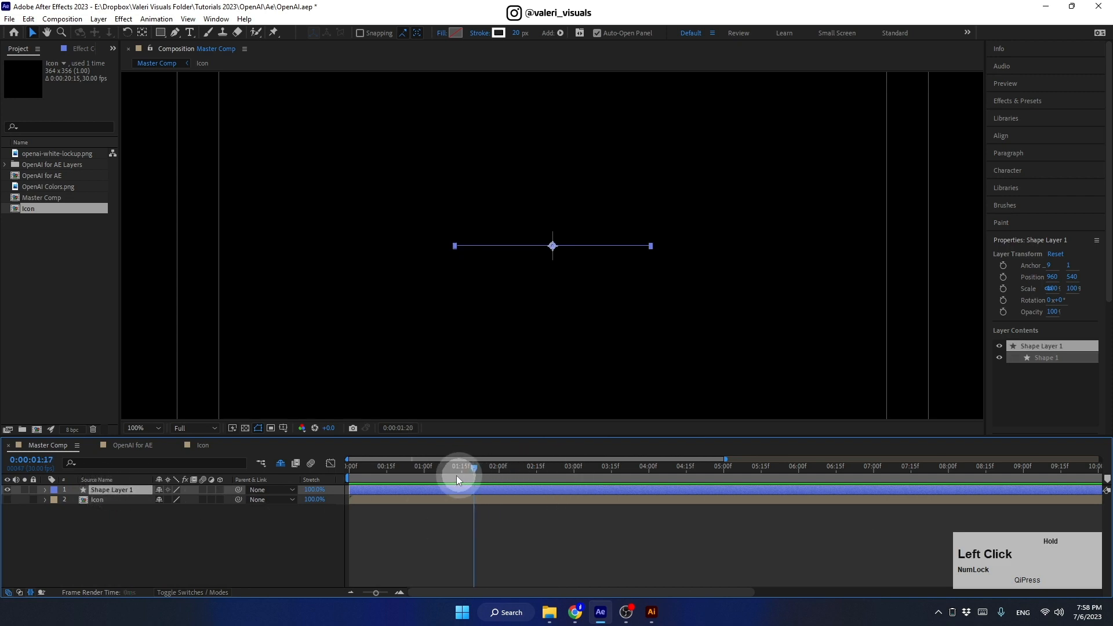
left_click_drag(457, 476, 404, 490)
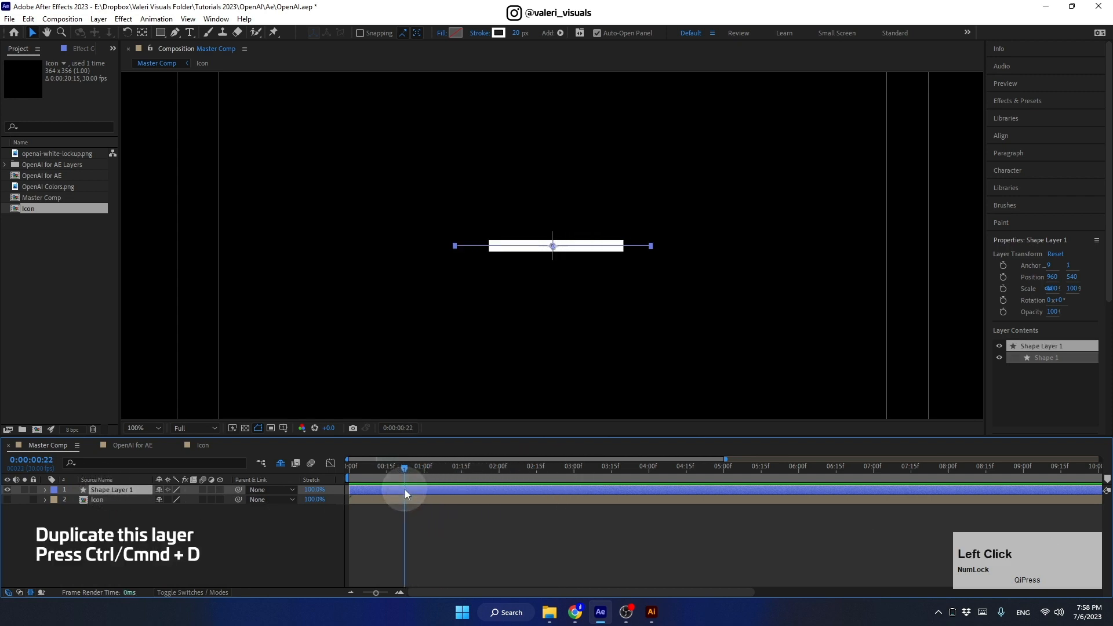
left_click(113, 492)
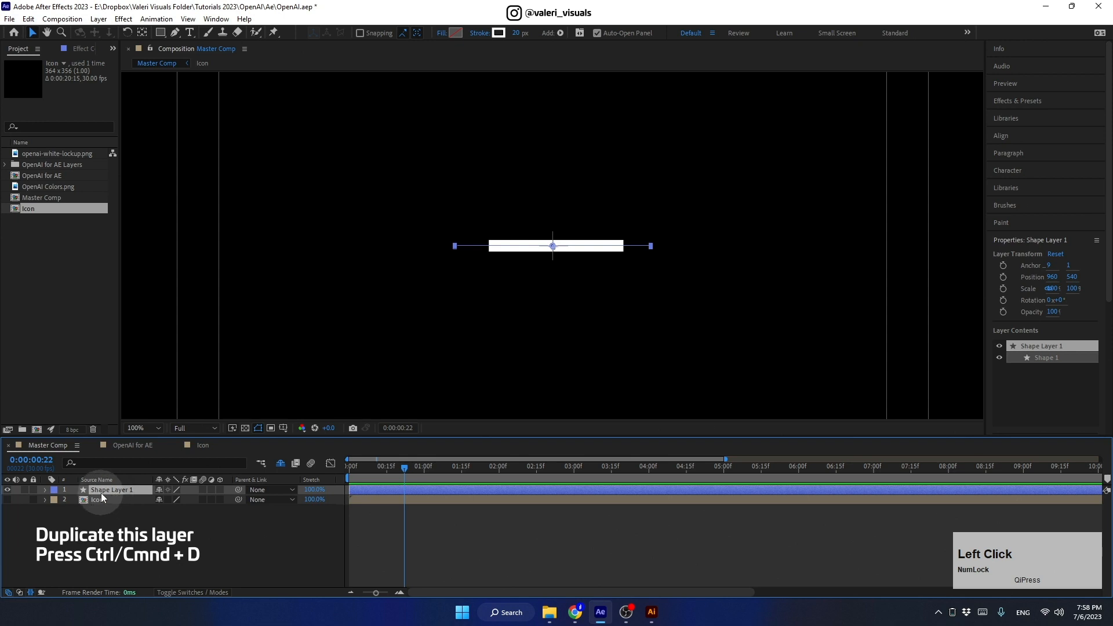
key("ctrl+d")
key("shift+Up")
key("shift+Up")
key("shift+Up")
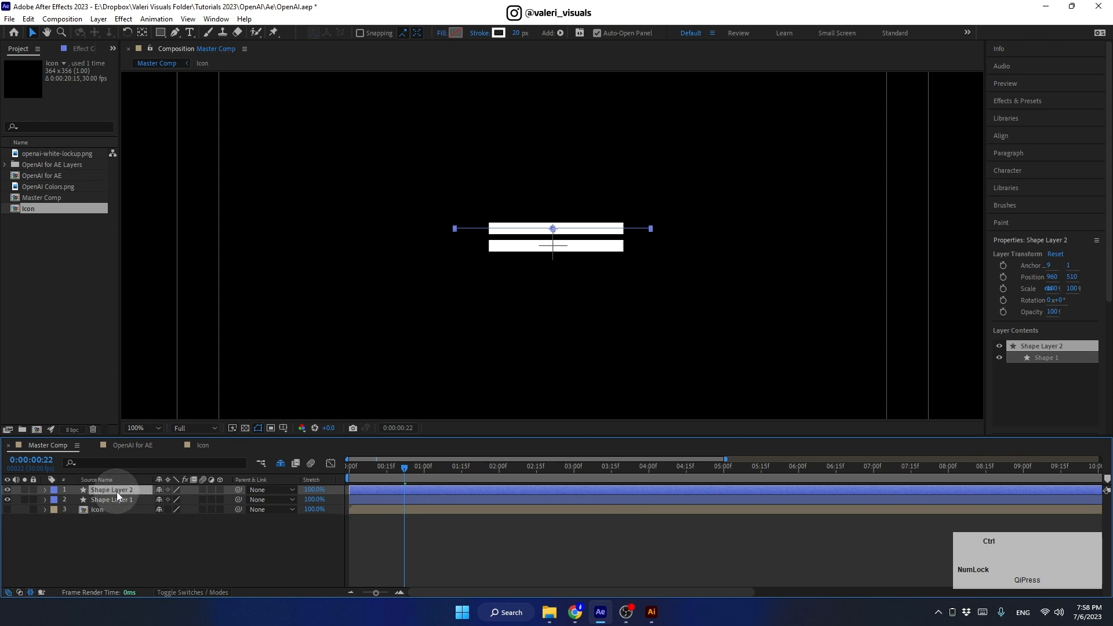
- Duplicate the topmost line three more times, moving each copy up 30 px to Y positions 480, 450 and 420
key("ctrl+d")
key("shift+Up")
key("shift+Up")
key("shift+Up")
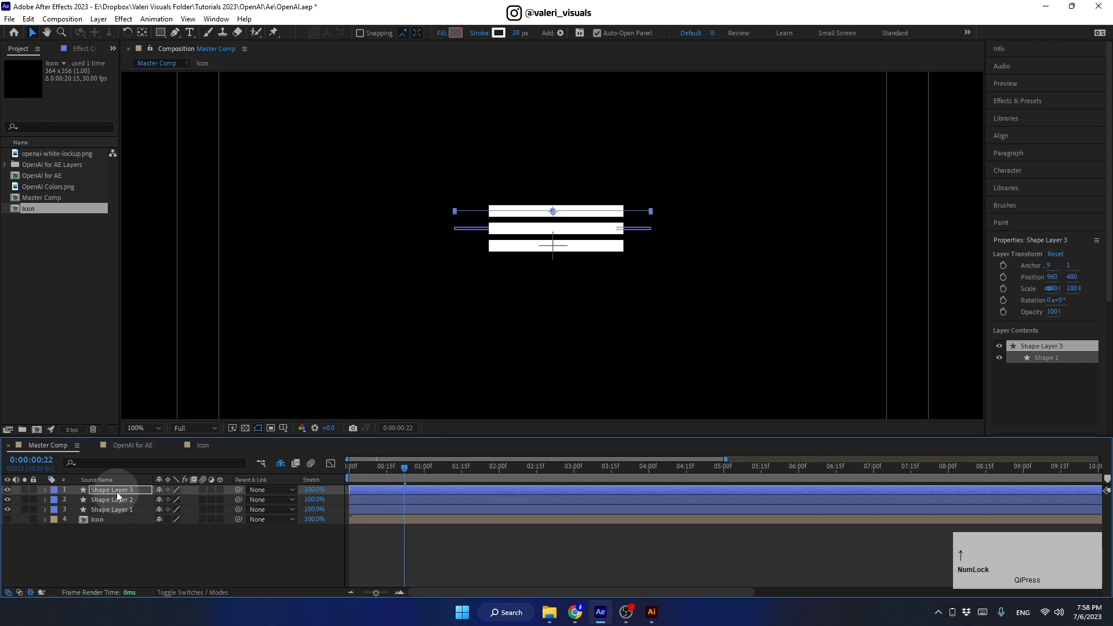
key("ctrl+d")
key("shift+Up")
key("shift+Up")
key("shift+Up")
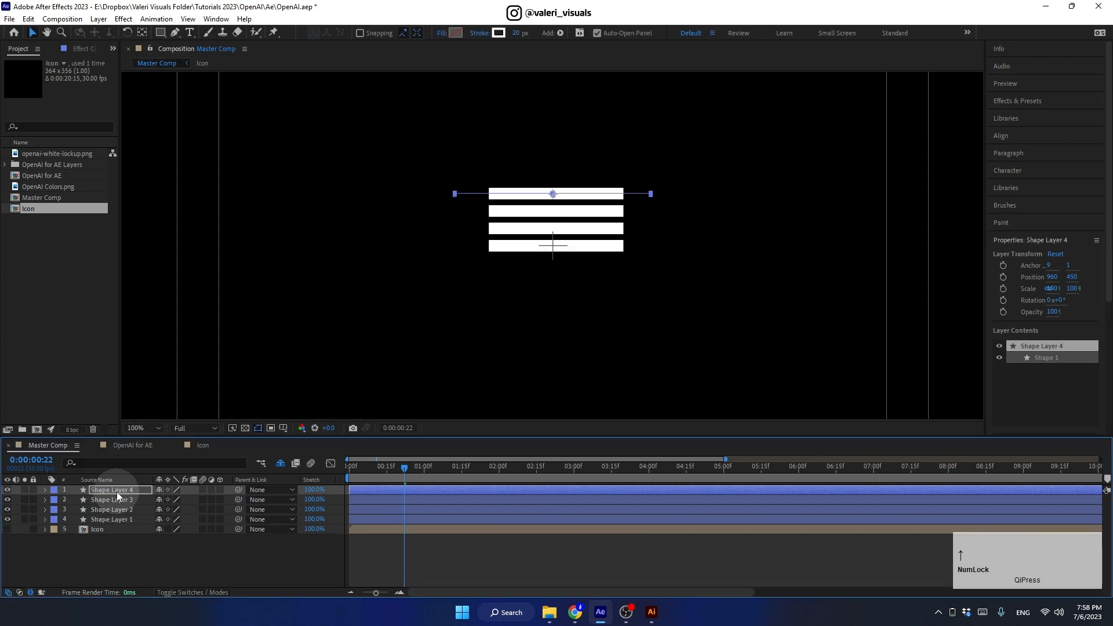
key("ctrl+d")
key("shift+Up")
key("shift+Up")
key("shift+Up")
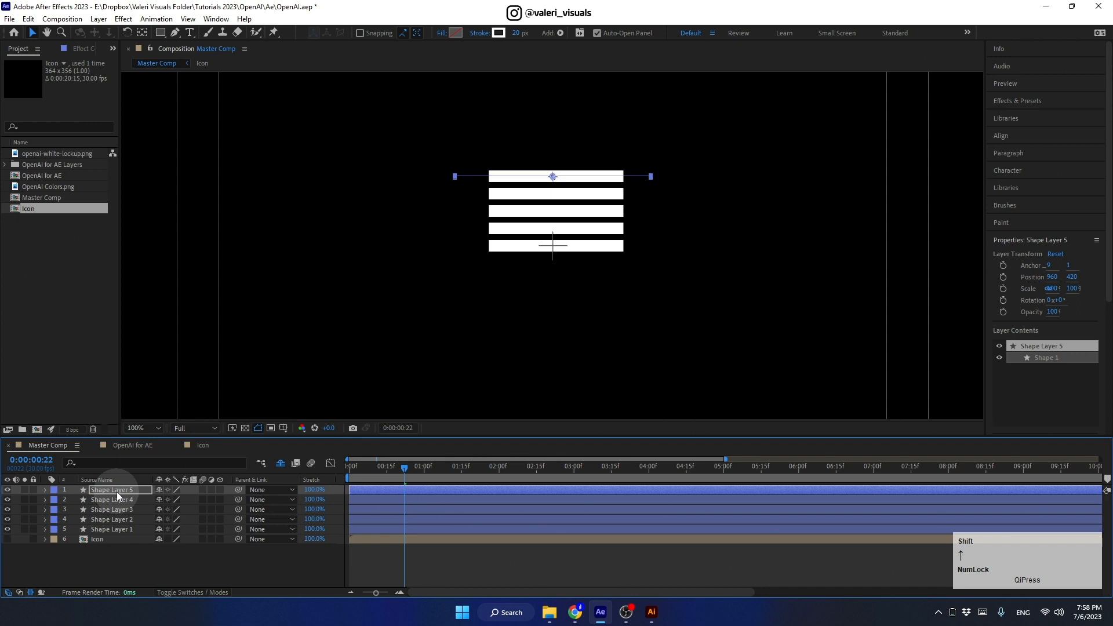
- Move all five line layers, Shape Layer 1 to Shape Layer 5, down together by 60 px and preview the stack
left_click(116, 527, "shift")
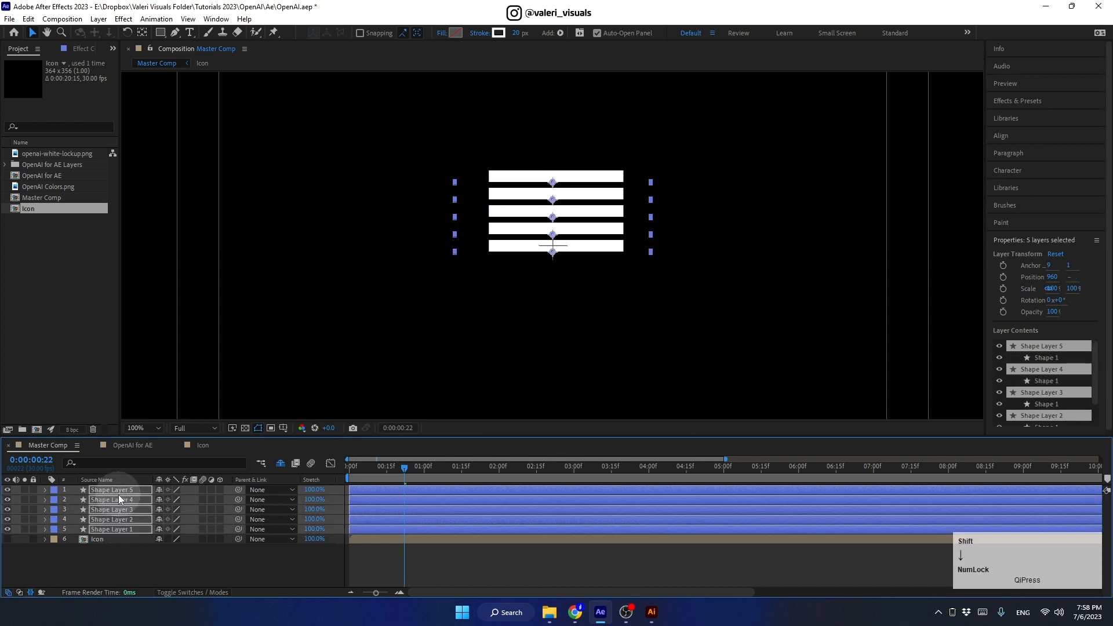
key("shift+Down")
key("shift+Down")
key("shift+Down")
key("shift+Down")
key("shift+Down")
key("shift+Down")
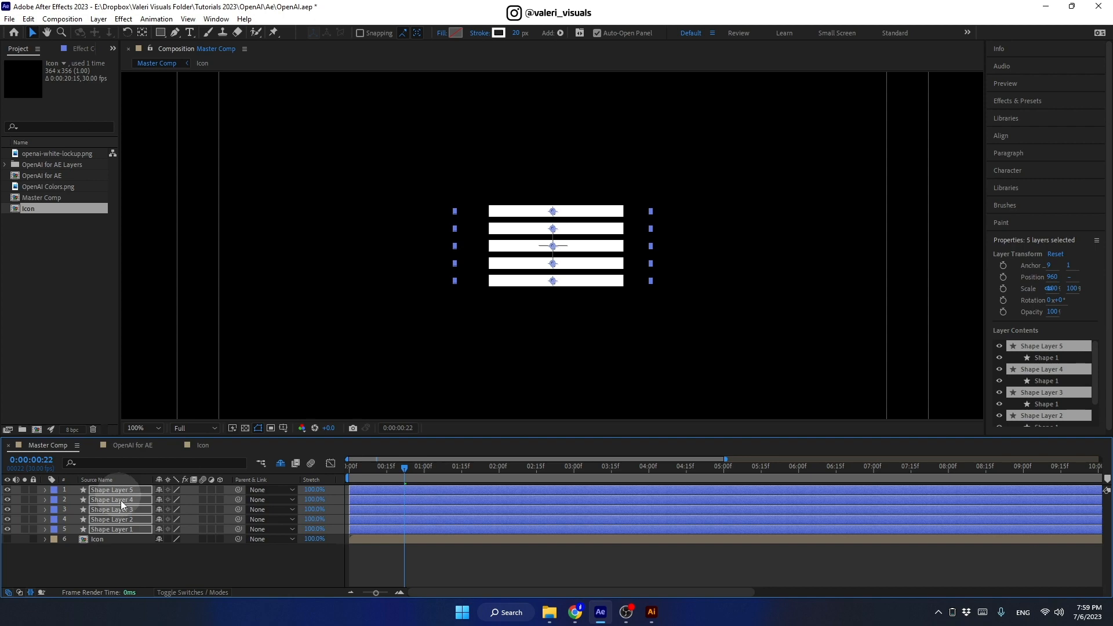
left_click(119, 555)
left_click_drag(385, 468, 399, 490)
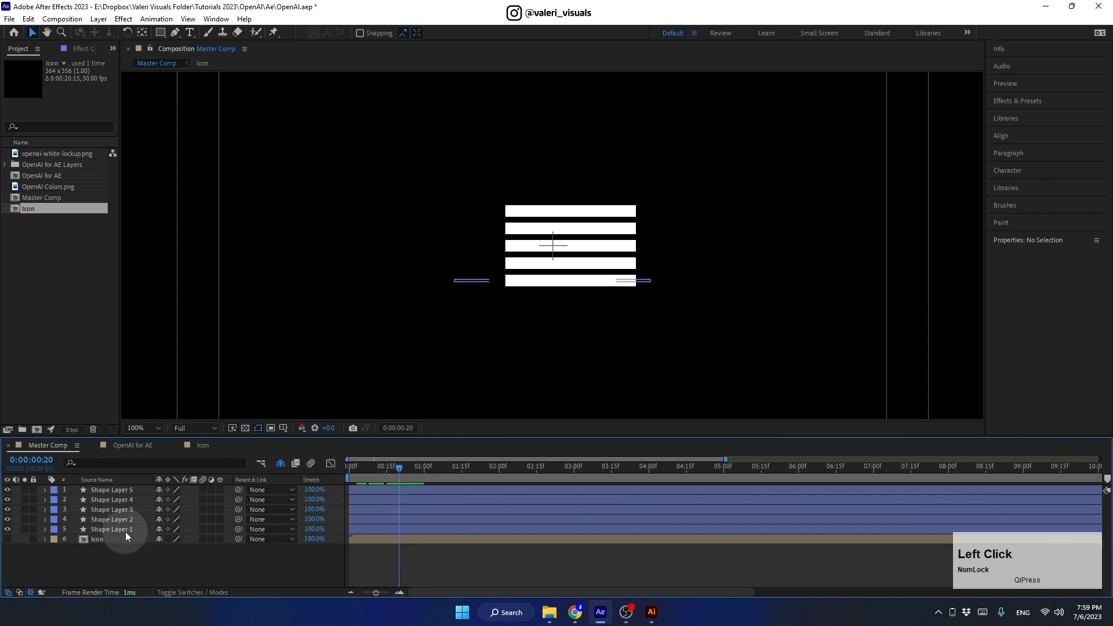
- Give the middle line, Shape Layer 3, a Yellow label colour
left_click(118, 510)
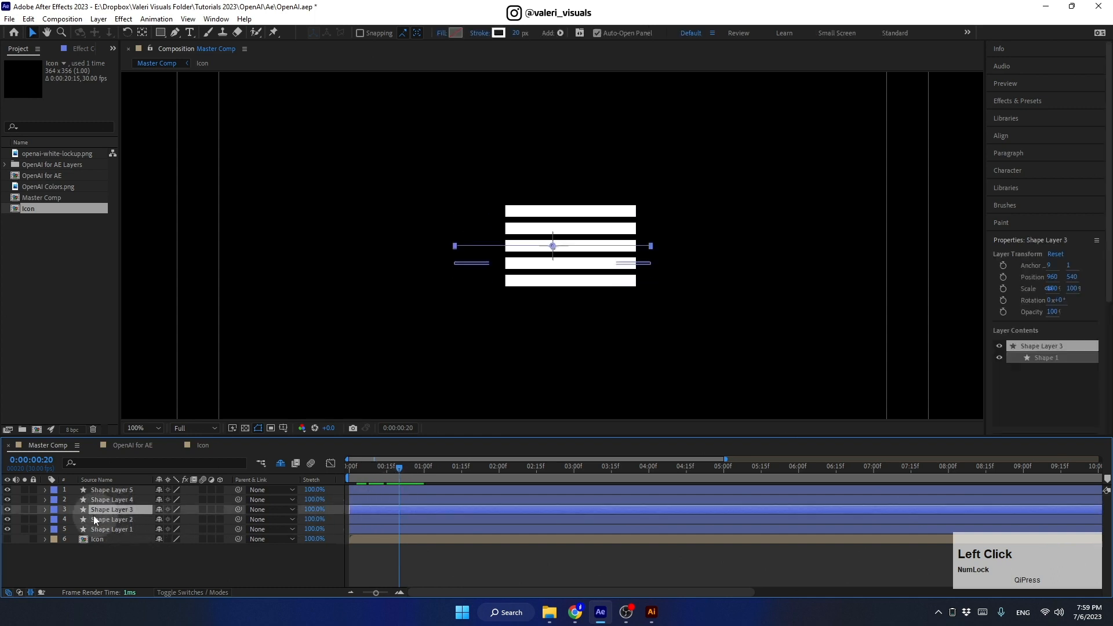
left_click(54, 510)
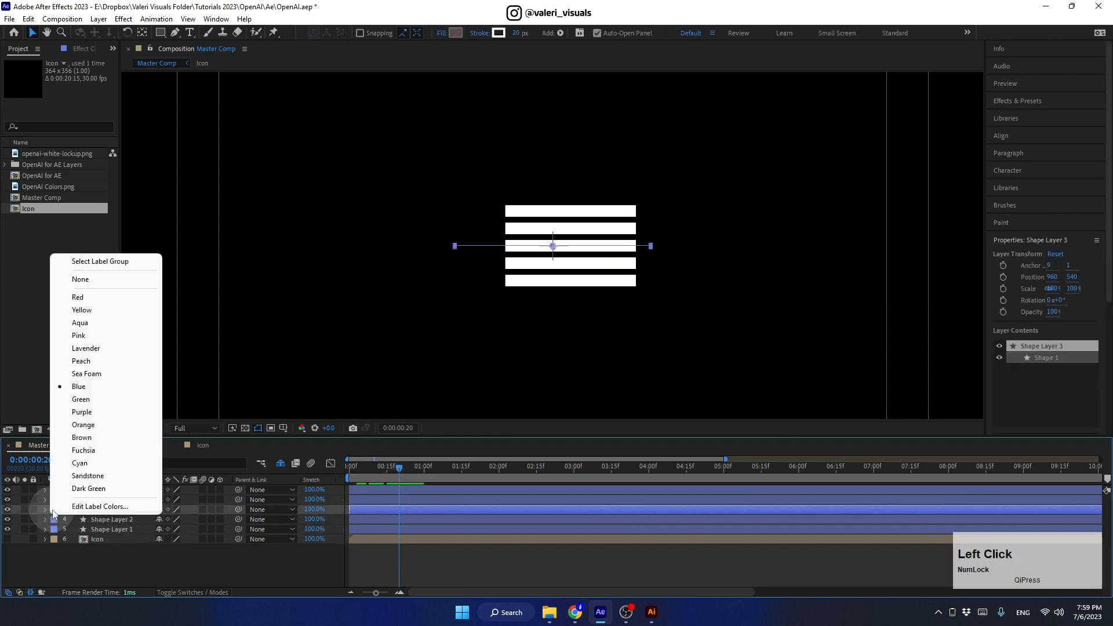
left_click(74, 311)
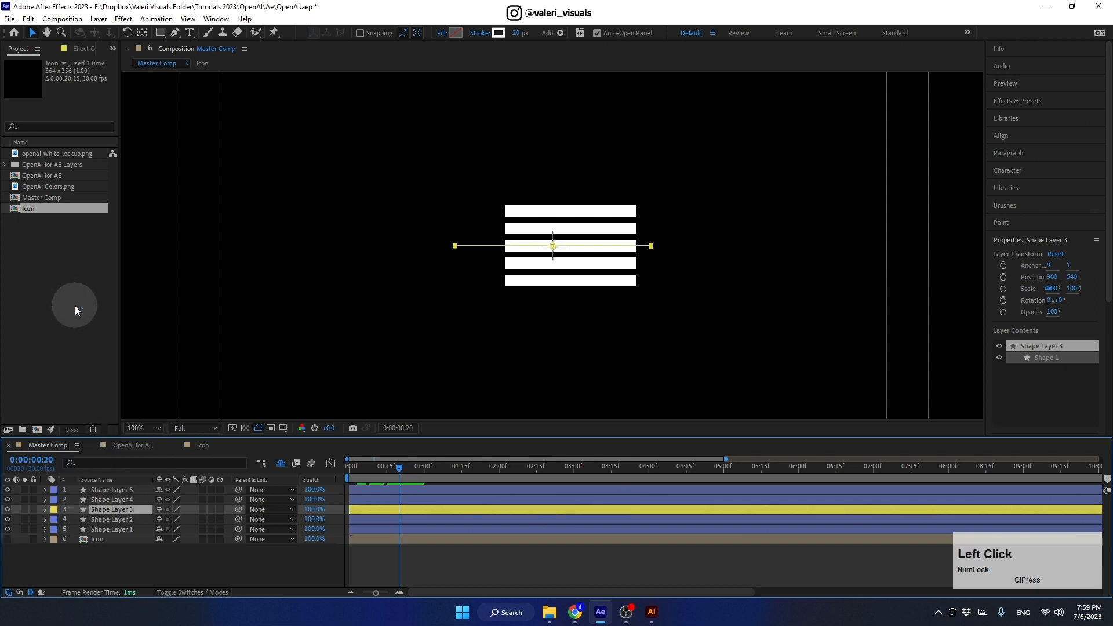
- Add the OpenAI Colors.png reference image to Master Comp as the top layer
left_click(106, 529)
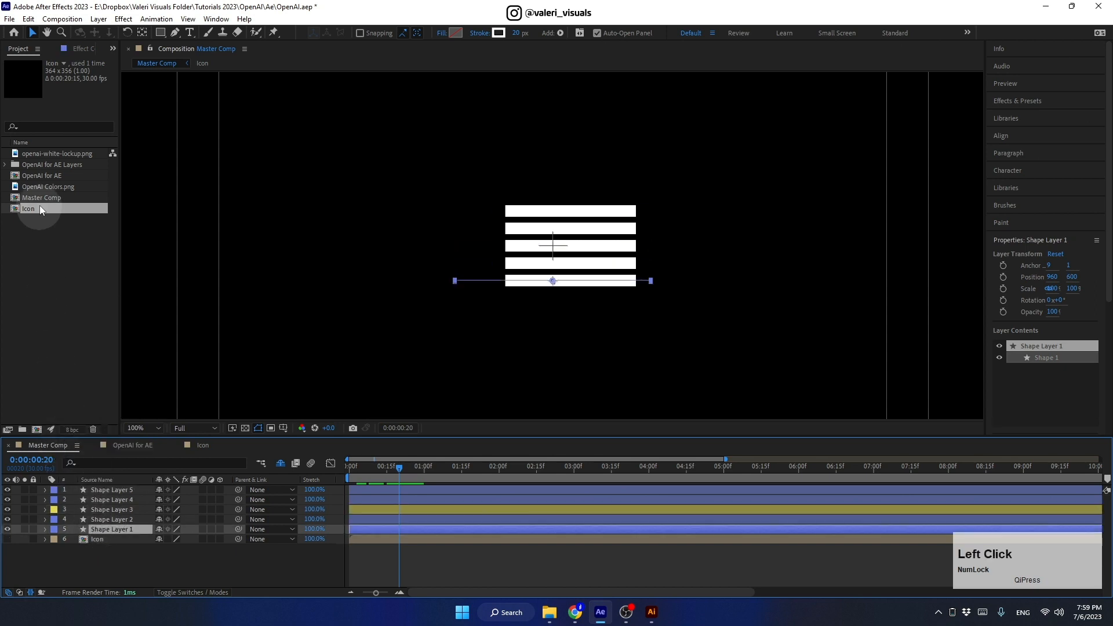
left_click(33, 185)
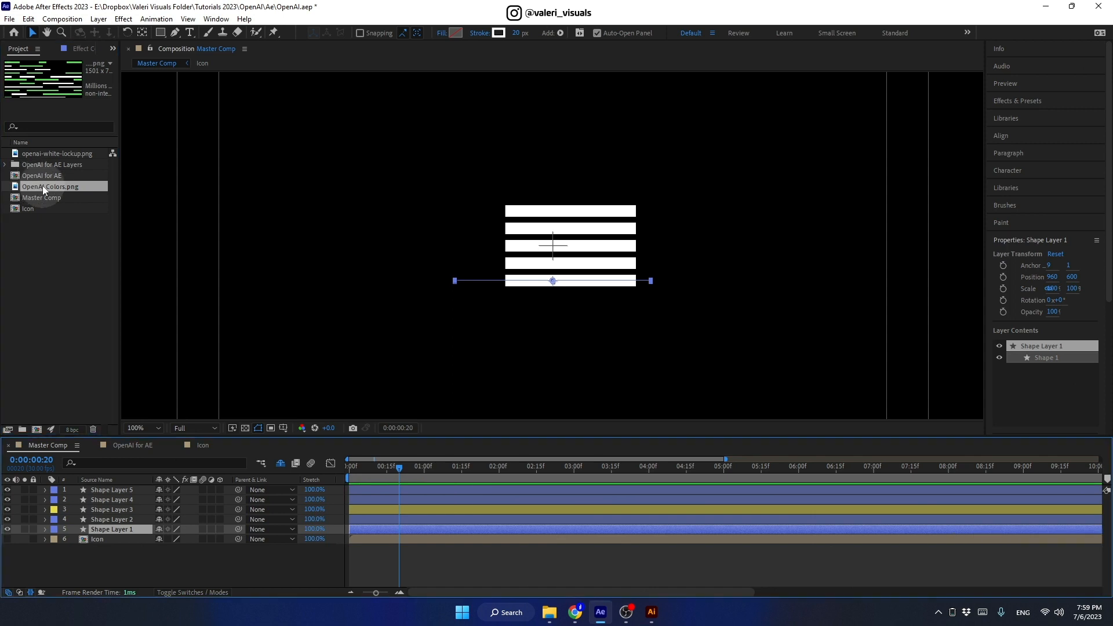
left_click_drag(43, 186, 317, 245)
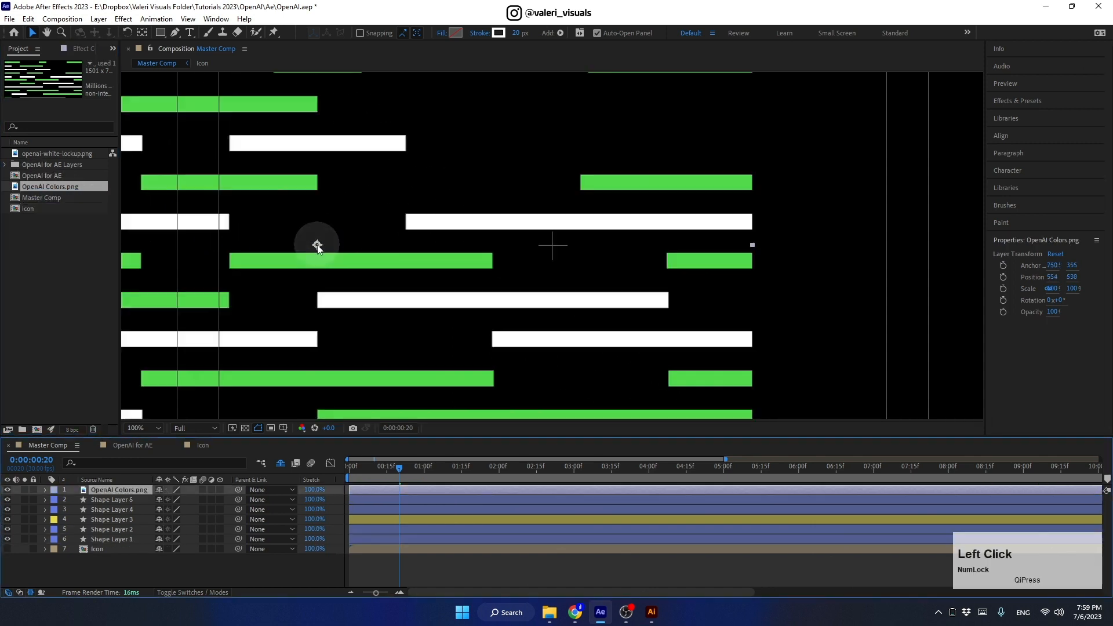
- Scale the OpenAI Colors.png layer to 50% and move it clear of the line stack, to about position 334, 560
key("s")
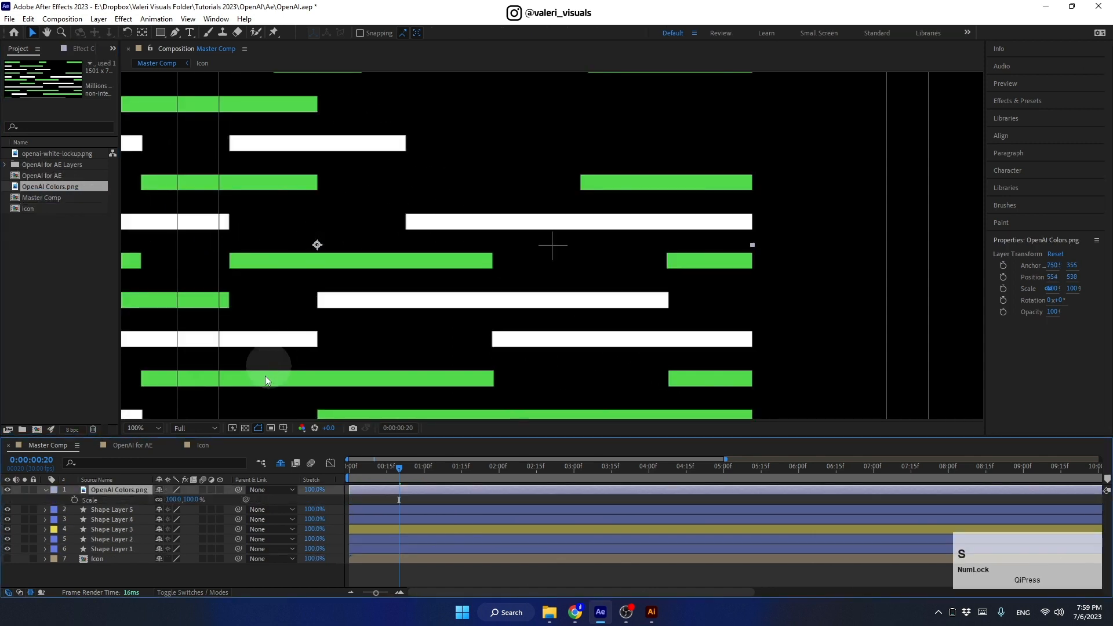
left_click(172, 500)
type("50")
key("Return")
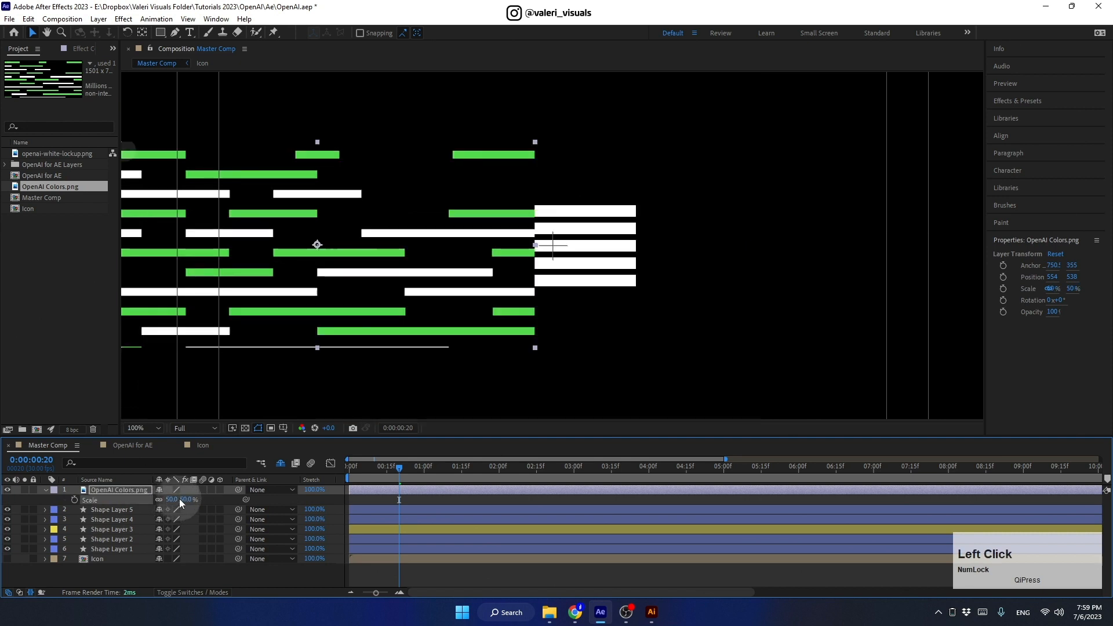
left_click_drag(318, 302, 236, 295)
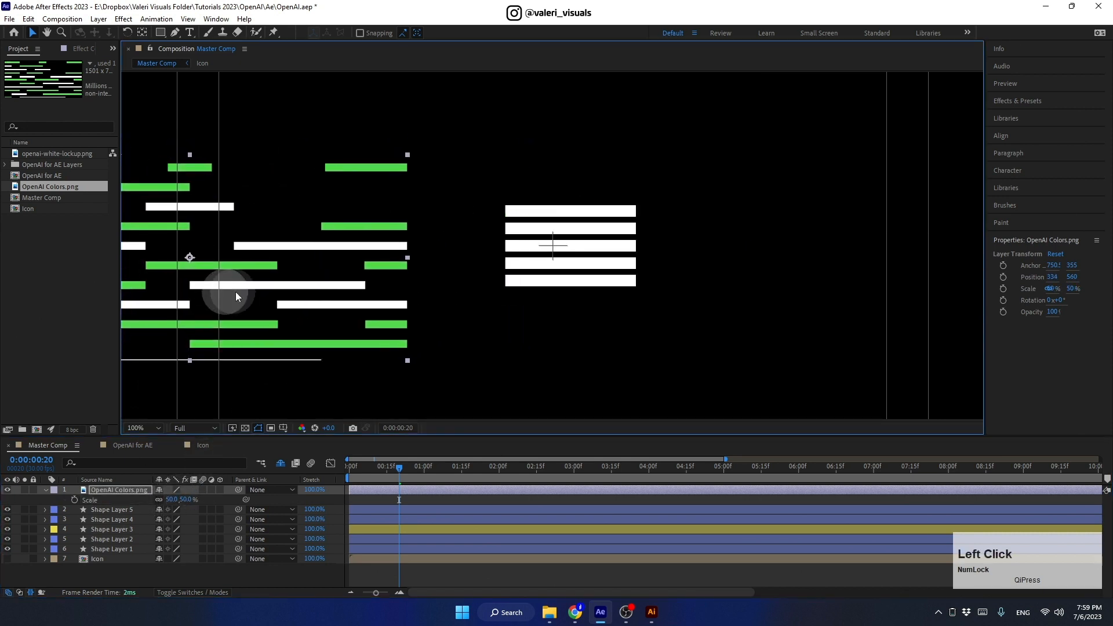
- Set Shape Layer 2's stroke to the green sampled from the reference image, 50DB4C
left_click(514, 285)
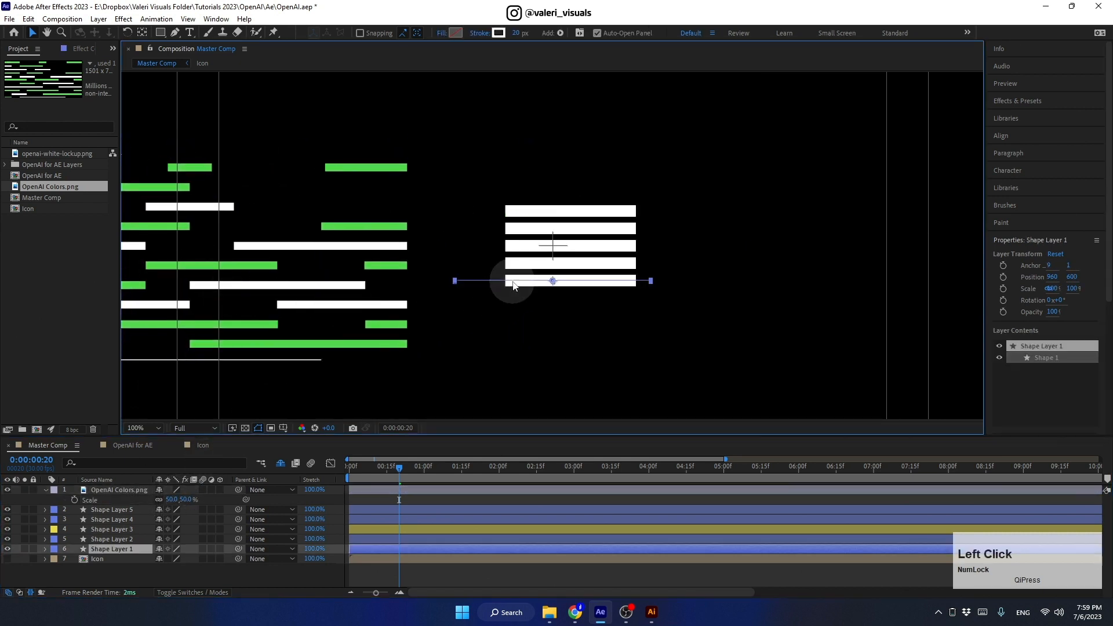
left_click(520, 266)
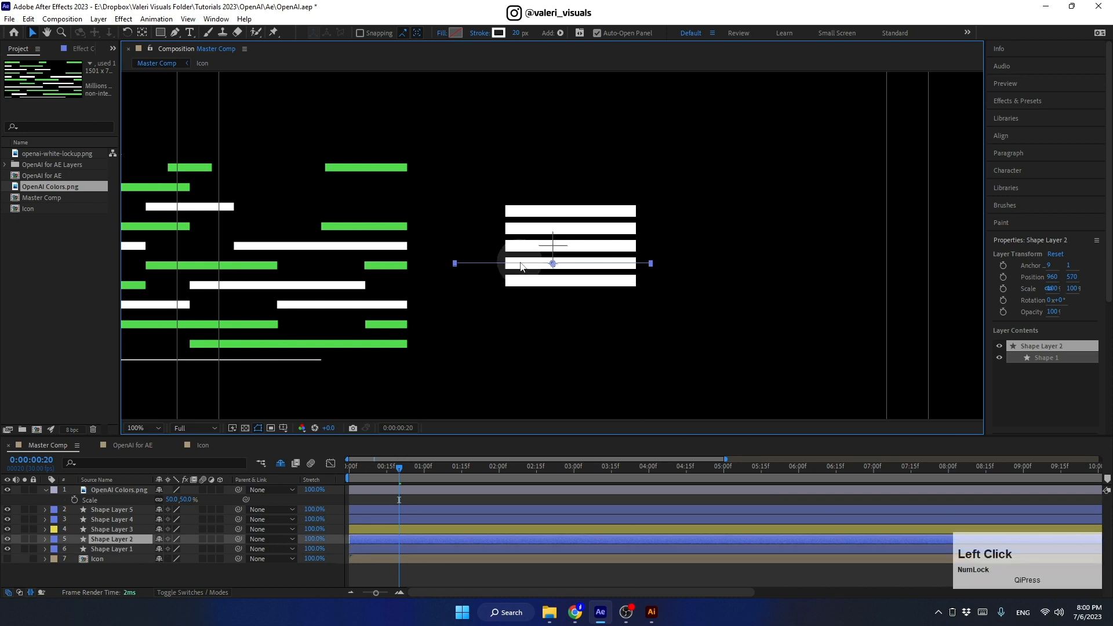
left_click(498, 32)
left_click(681, 400)
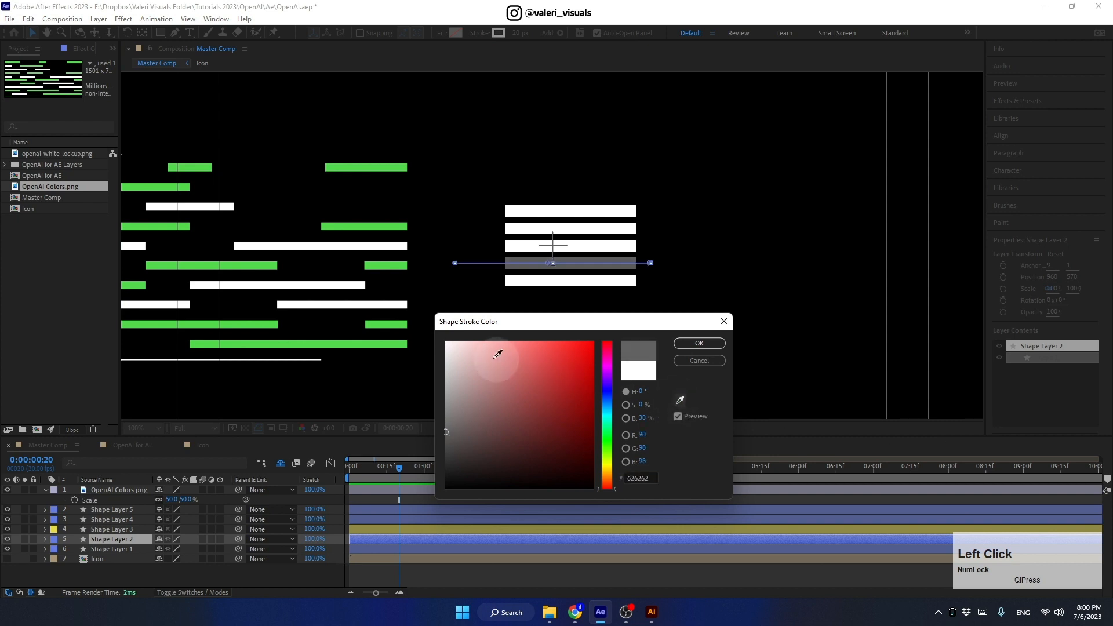
left_click(392, 325)
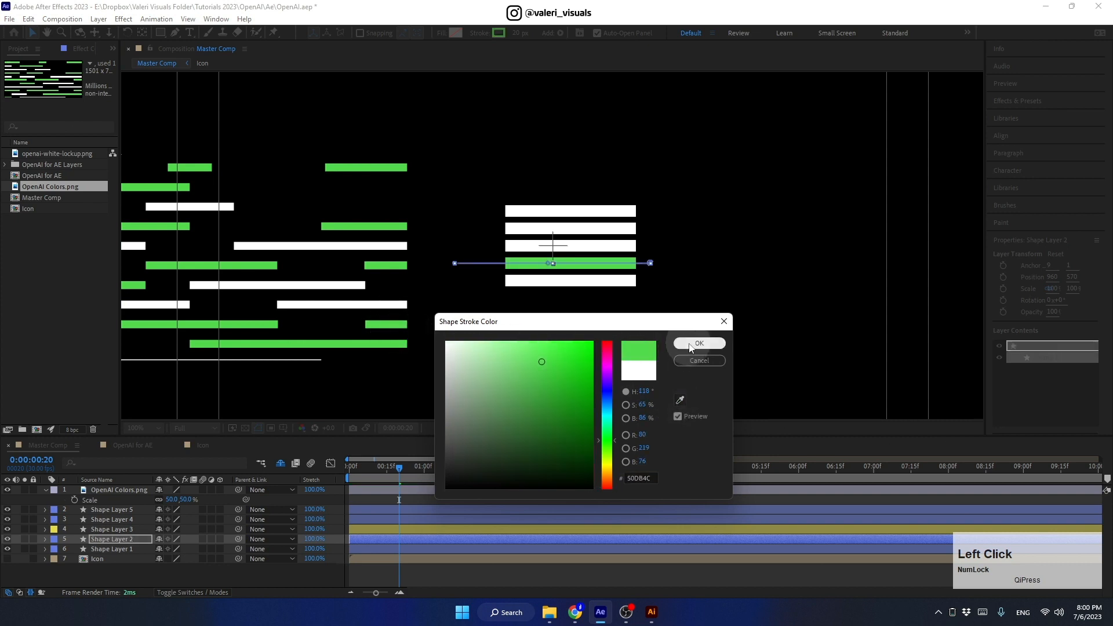
left_click(700, 343)
- Set Shape Layer 4's stroke to the green sampled from the reference image, 51DA4C
left_click(567, 230)
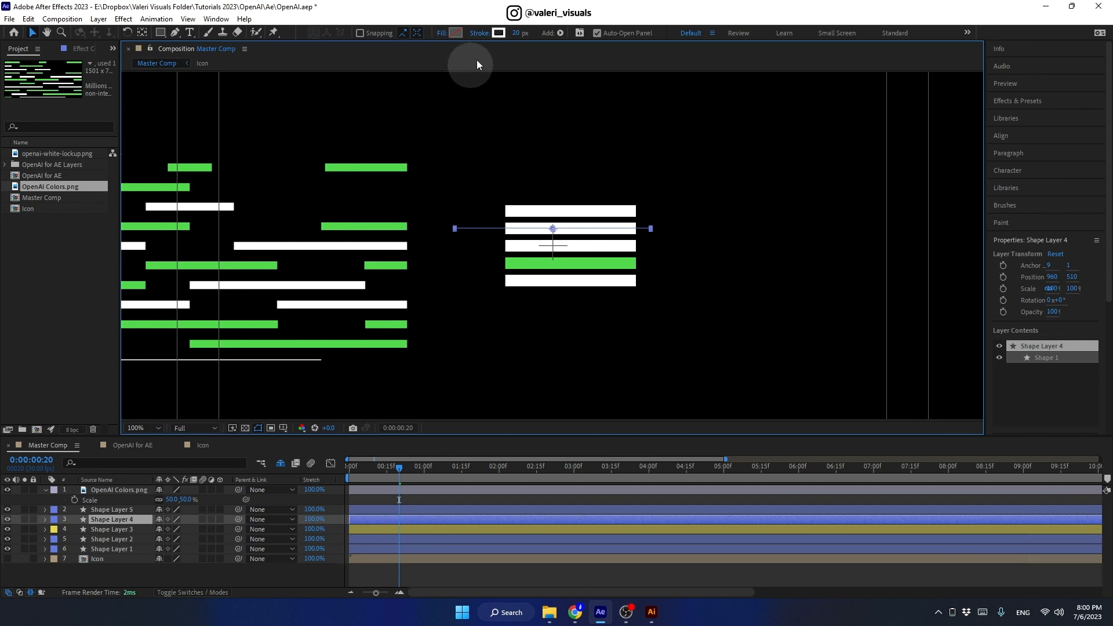
left_click(499, 33)
left_click(680, 400)
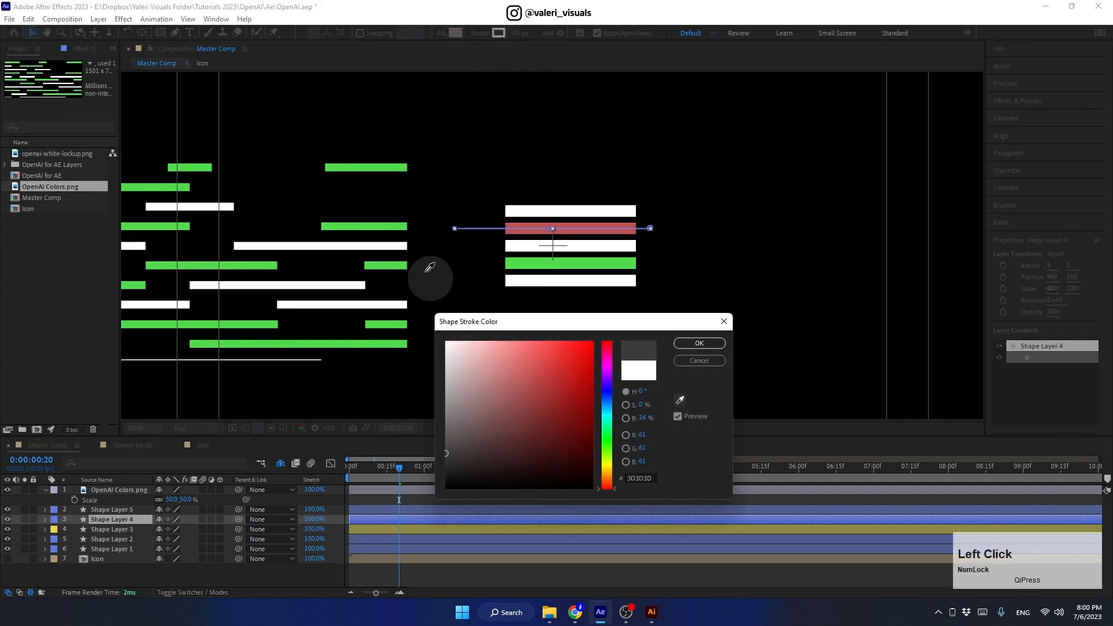
left_click(396, 225)
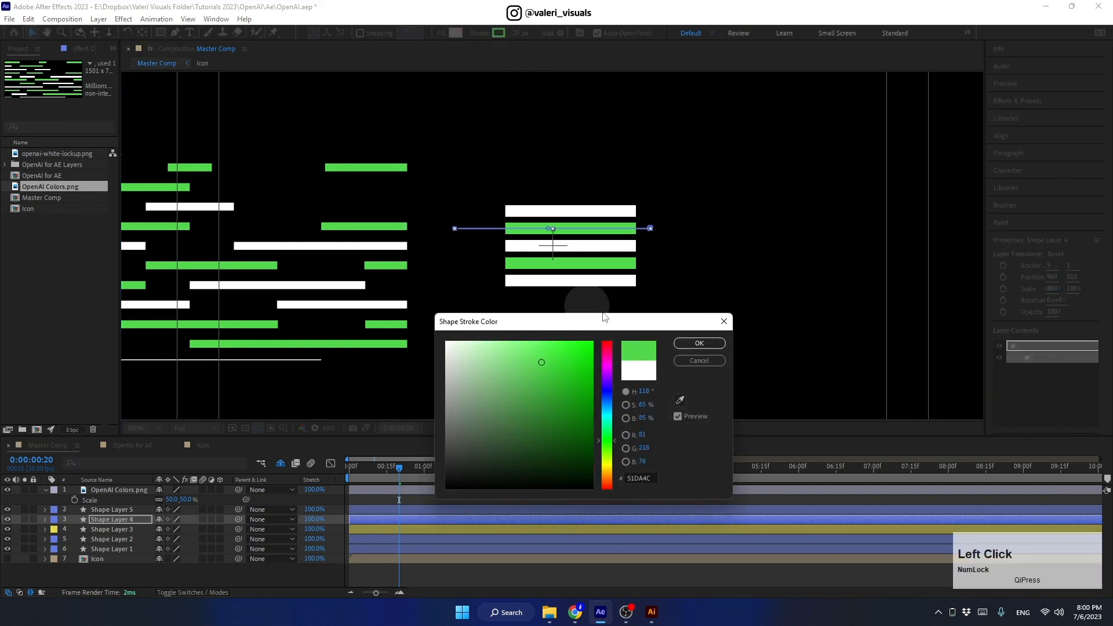
left_click(692, 341)
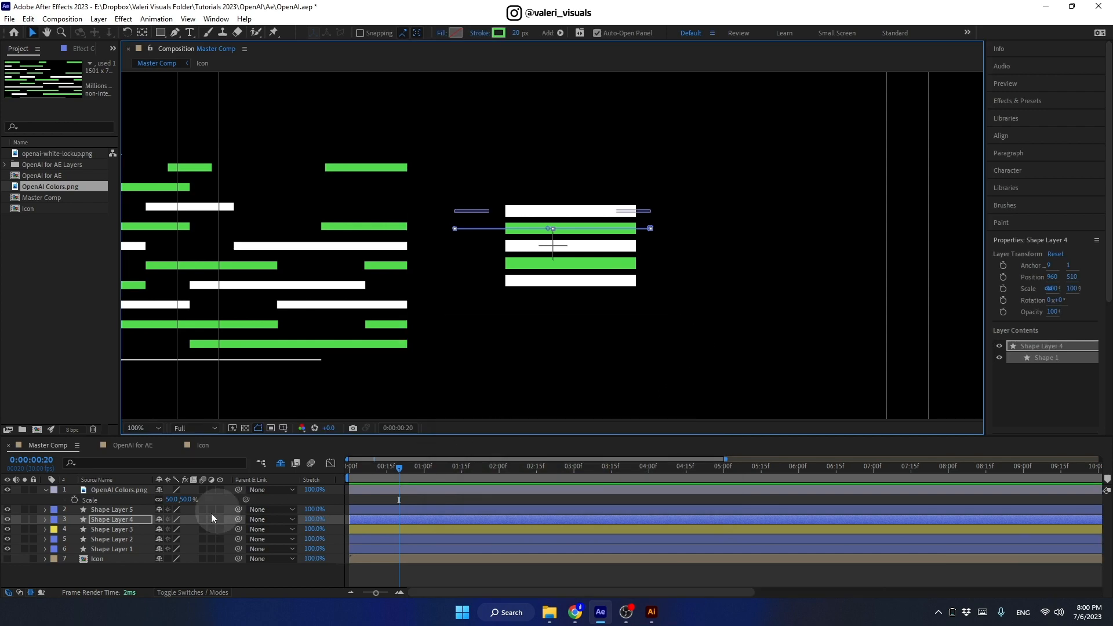
- Delete the OpenAI Colors.png layer from Master Comp and scrub the line animation to 0:00:00:21
left_click(123, 490)
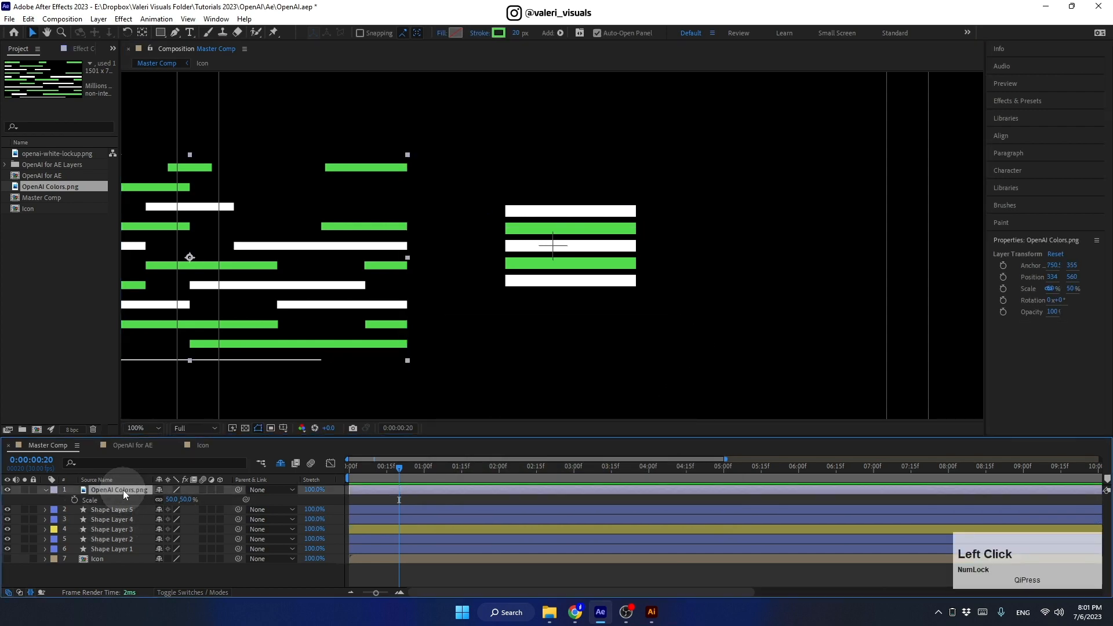
key("Delete")
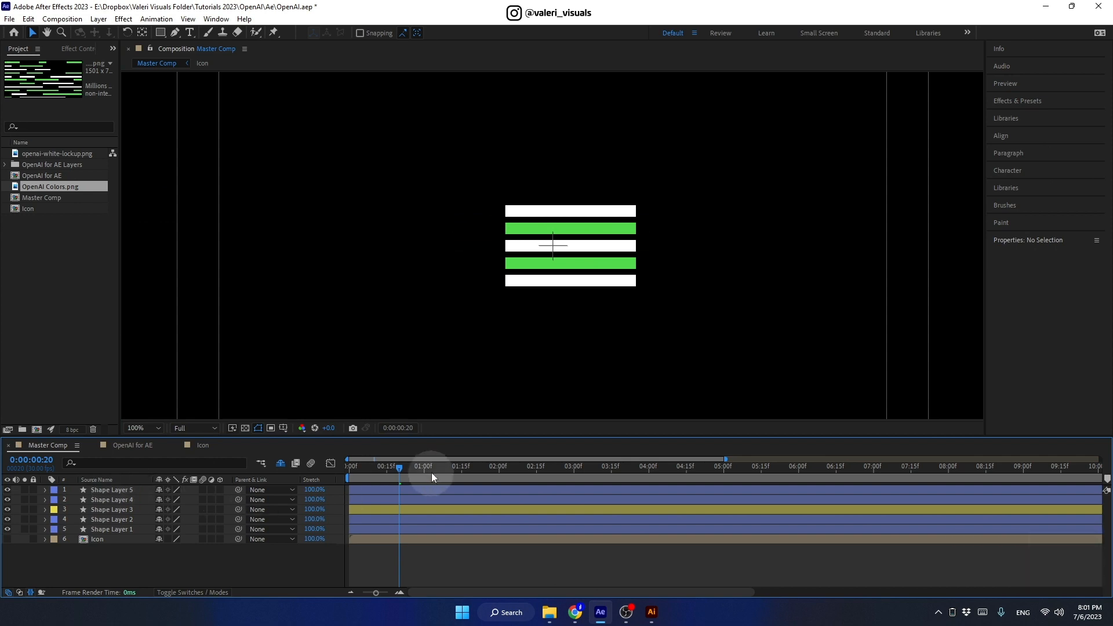
mouse_move(398, 464)
left_mouse_down()
mouse_move(443, 471)
mouse_move(402, 478)
left_mouse_up()
- Flip the lower green line, Shape Layer 2, horizontally and preview its reversed animation
left_click(399, 508)
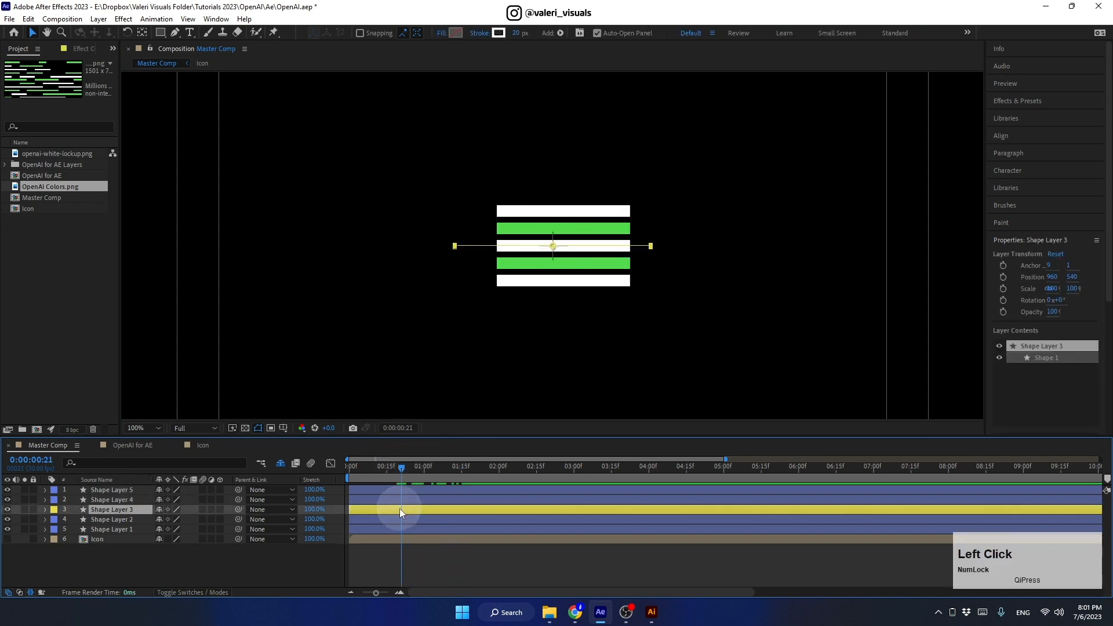
left_click(396, 522)
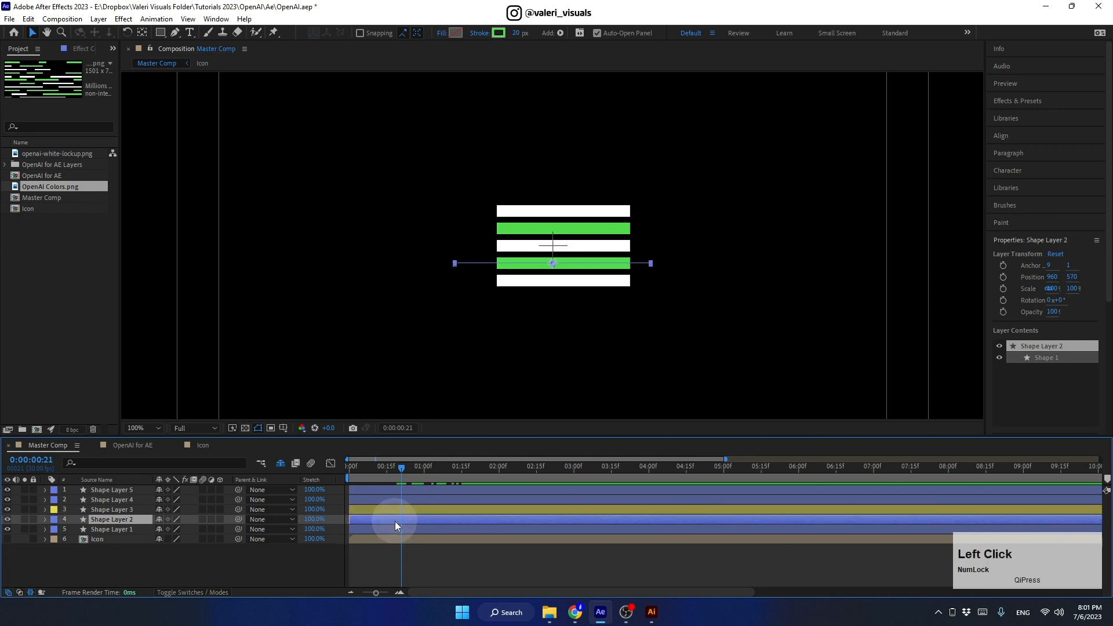
right_click(395, 521)
mouse_move(457, 241)
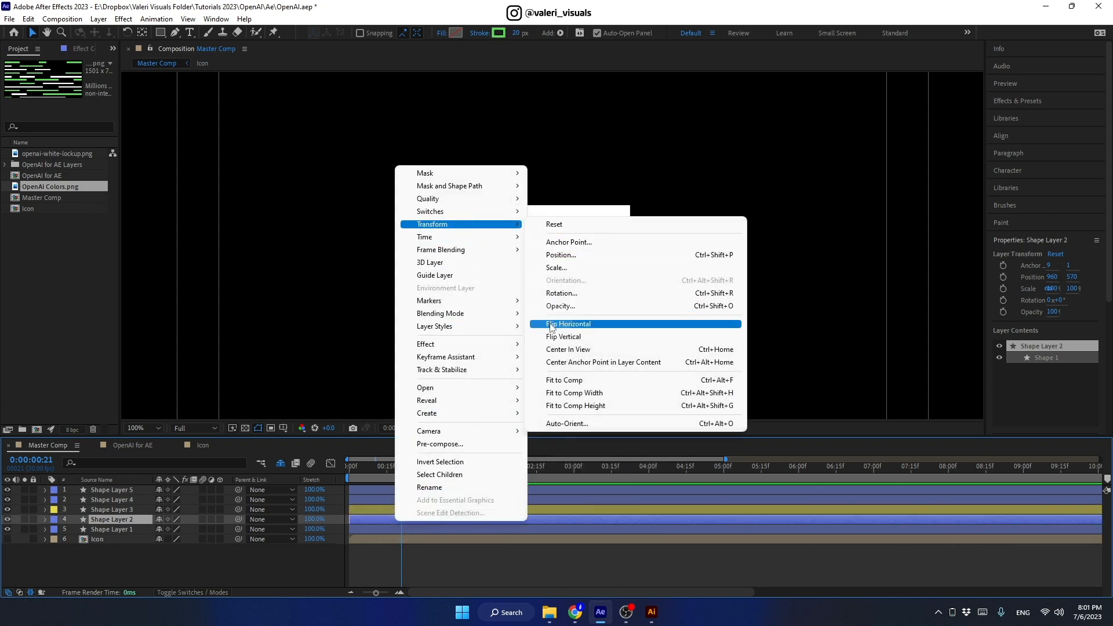
left_click(549, 325)
mouse_move(401, 464)
left_mouse_down()
mouse_move(353, 472)
mouse_move(453, 465)
mouse_move(402, 479)
left_mouse_up()
- Flip the upper green line, Shape Layer 4, horizontally and scrub the animation to 0:00:00:27
left_click(396, 497)
right_click(396, 497)
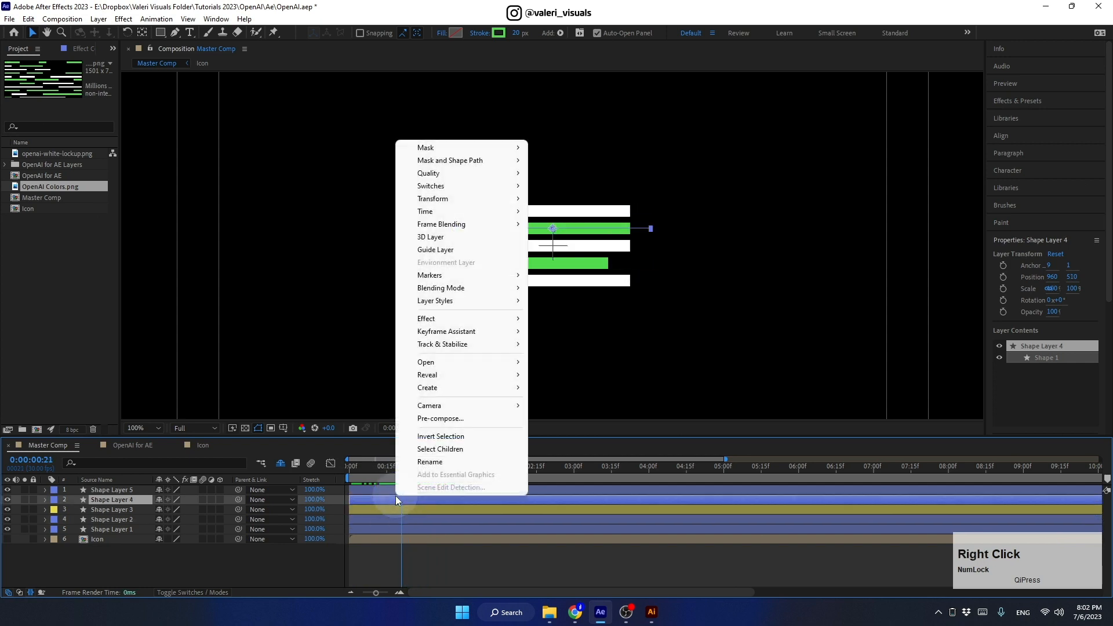
mouse_move(458, 198)
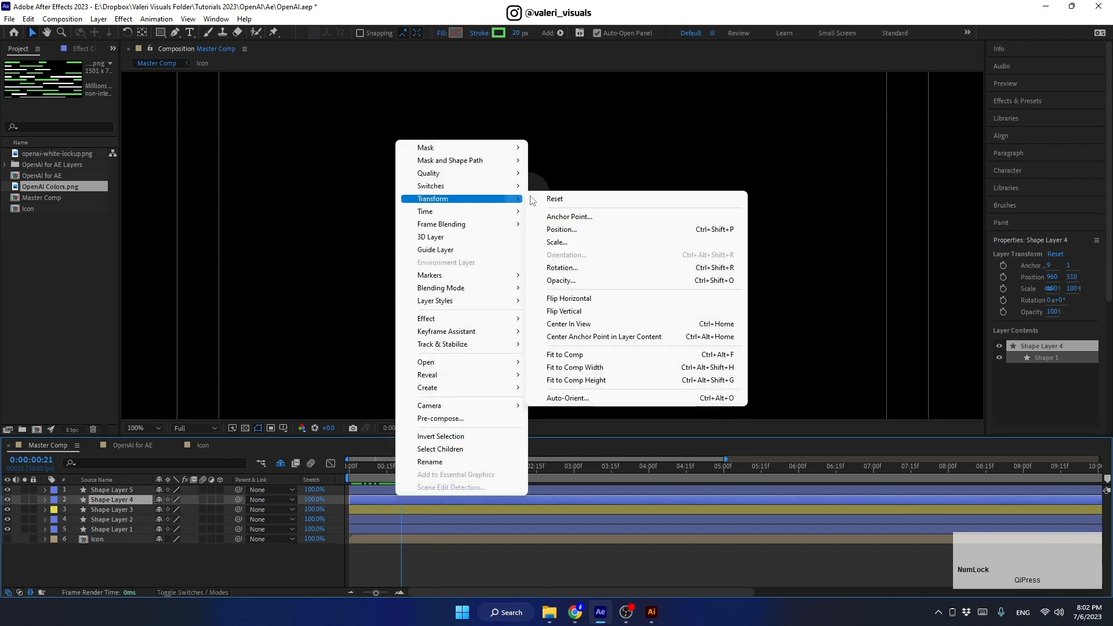
left_click(535, 298)
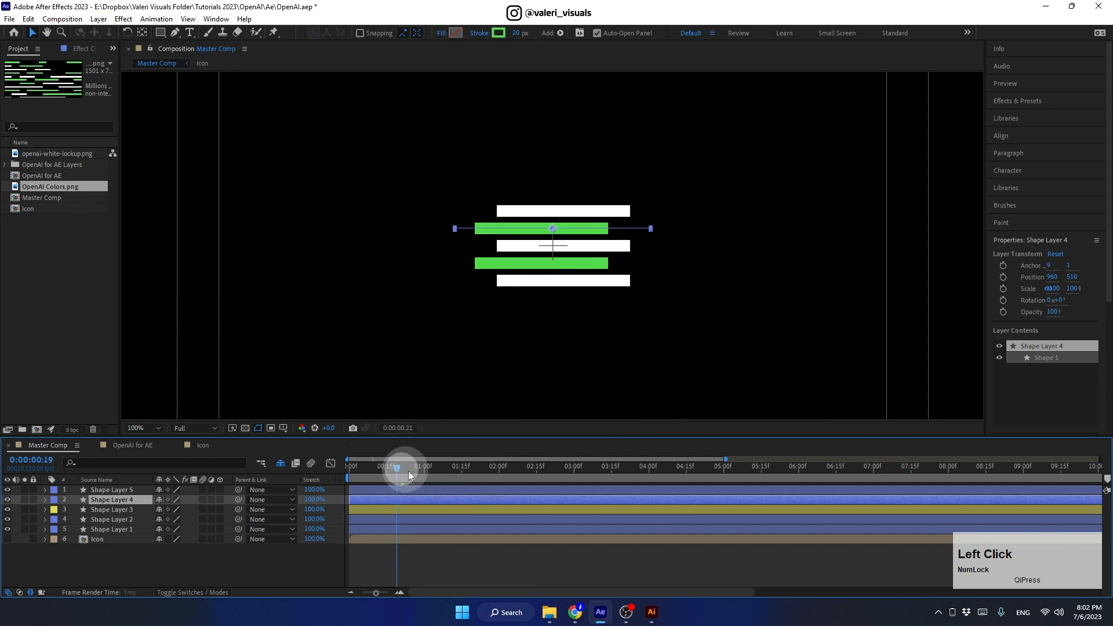
mouse_move(409, 471)
left_mouse_down()
mouse_move(457, 473)
mouse_move(366, 487)
mouse_move(416, 491)
left_mouse_up()
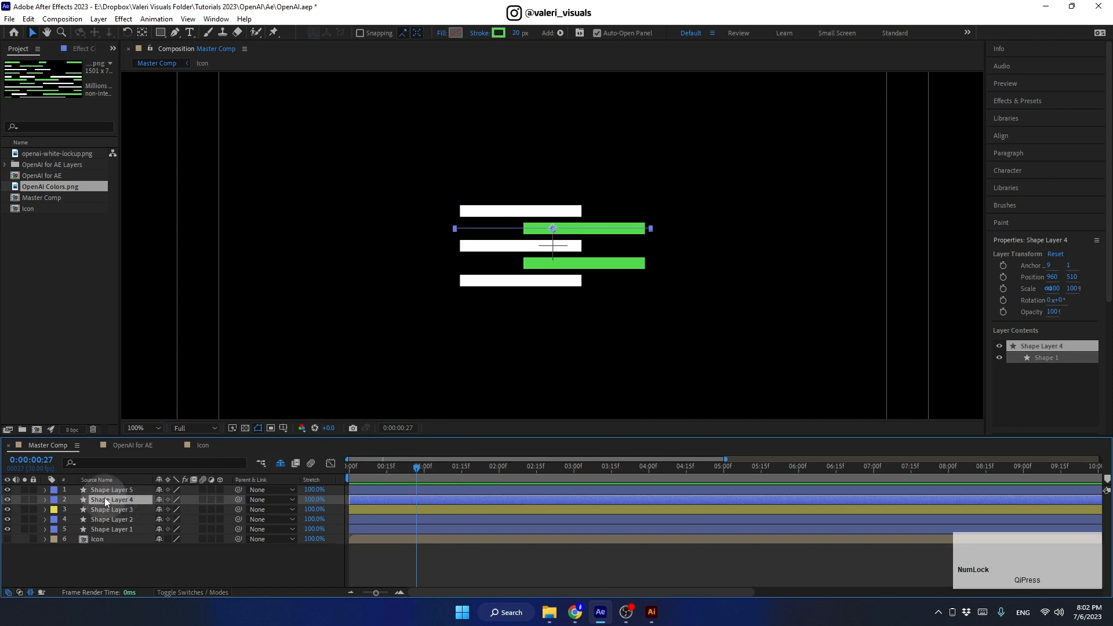
- Give both green lines, Shape Layer 4 and Shape Layer 2, a Green label colour
left_click(95, 520, "ctrl")
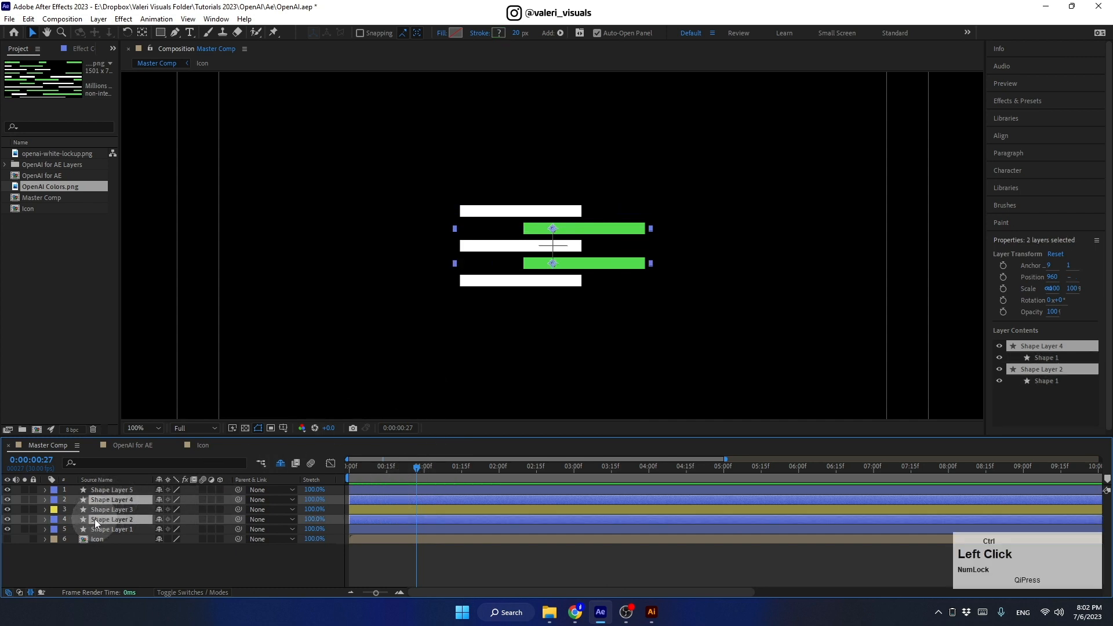
left_click(53, 520)
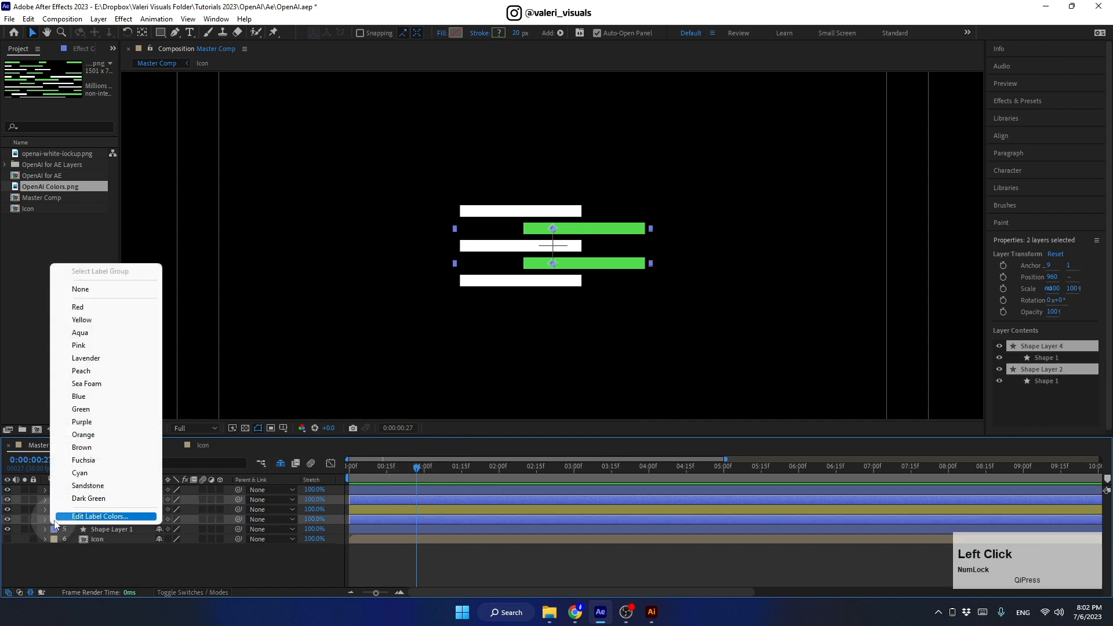
left_click(71, 409)
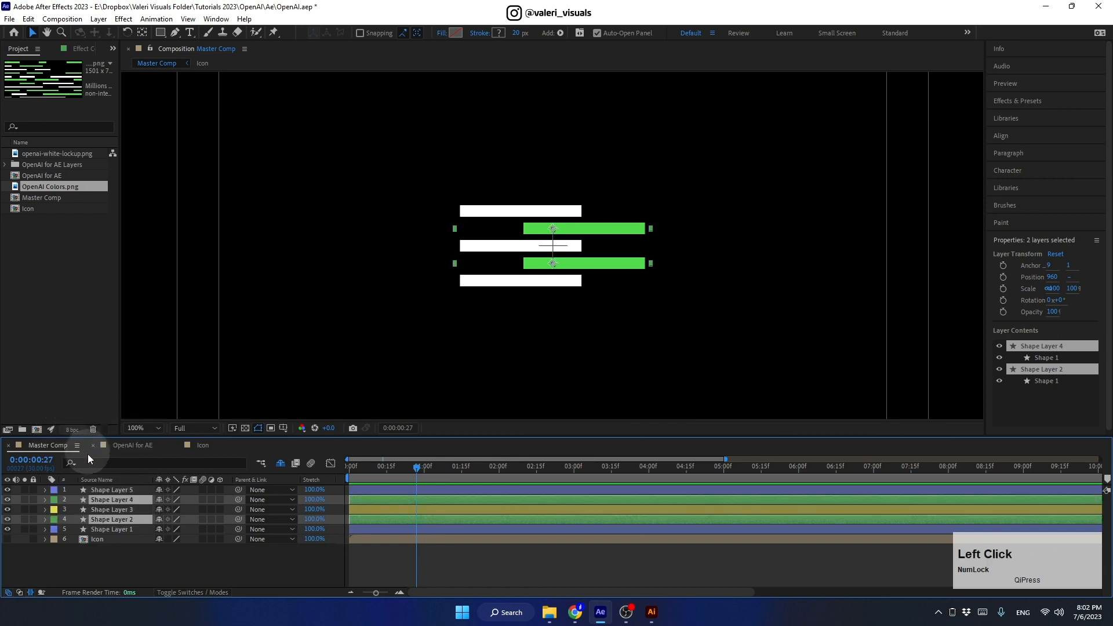
- Duplicate the green Shape Layer 4 and move the copy up 30 px to Y position 480
left_click(100, 503)
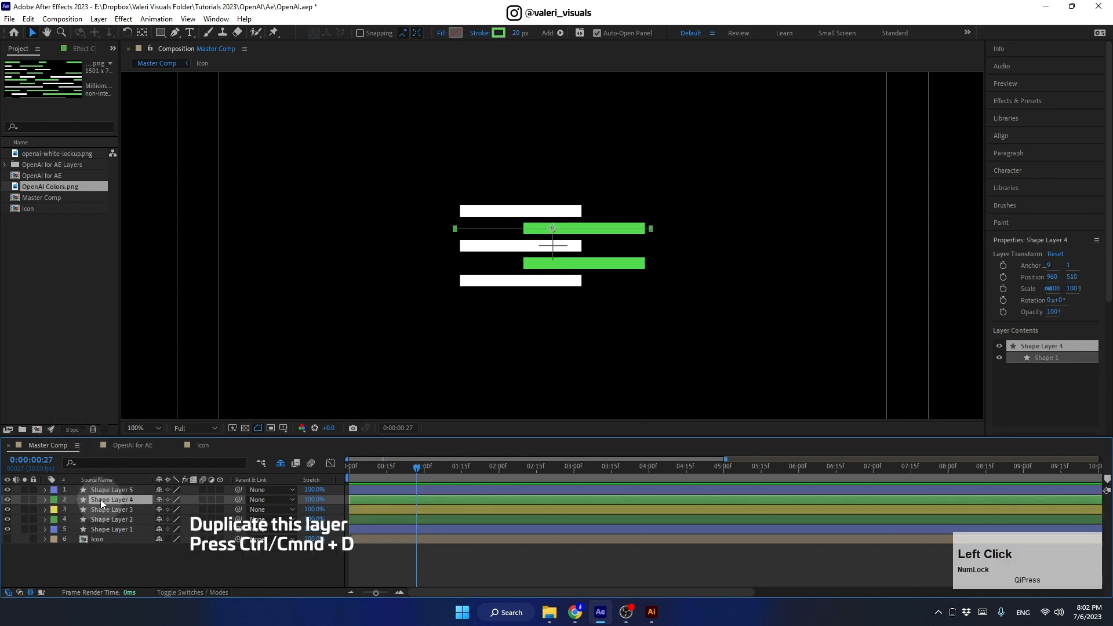
key("ctrl+d")
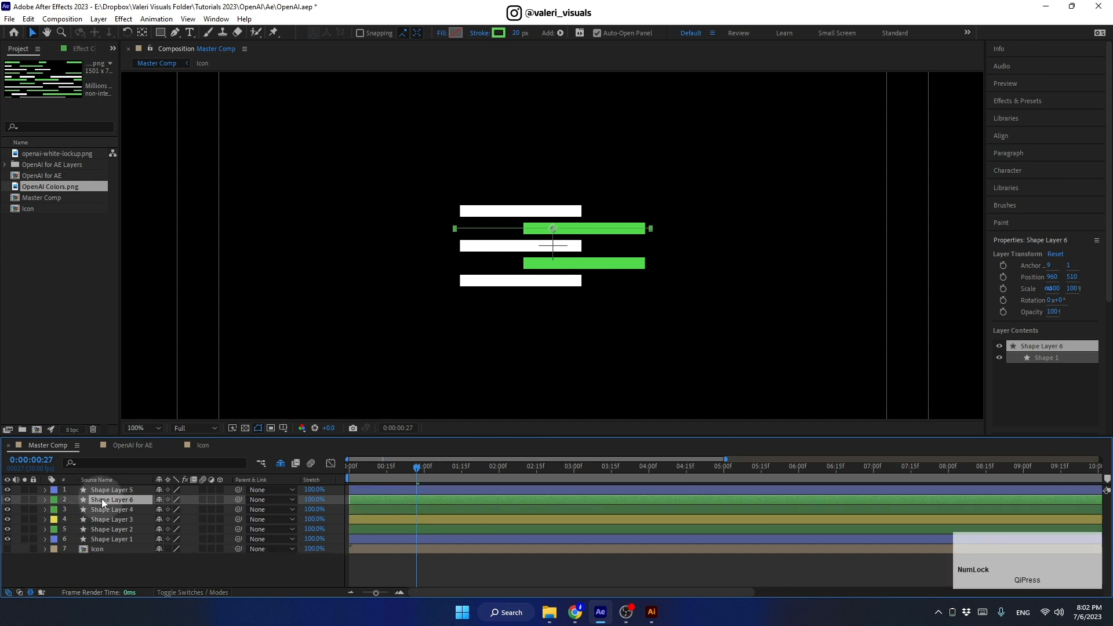
key("shift+Up")
key("shift+Up")
key("shift+Up")
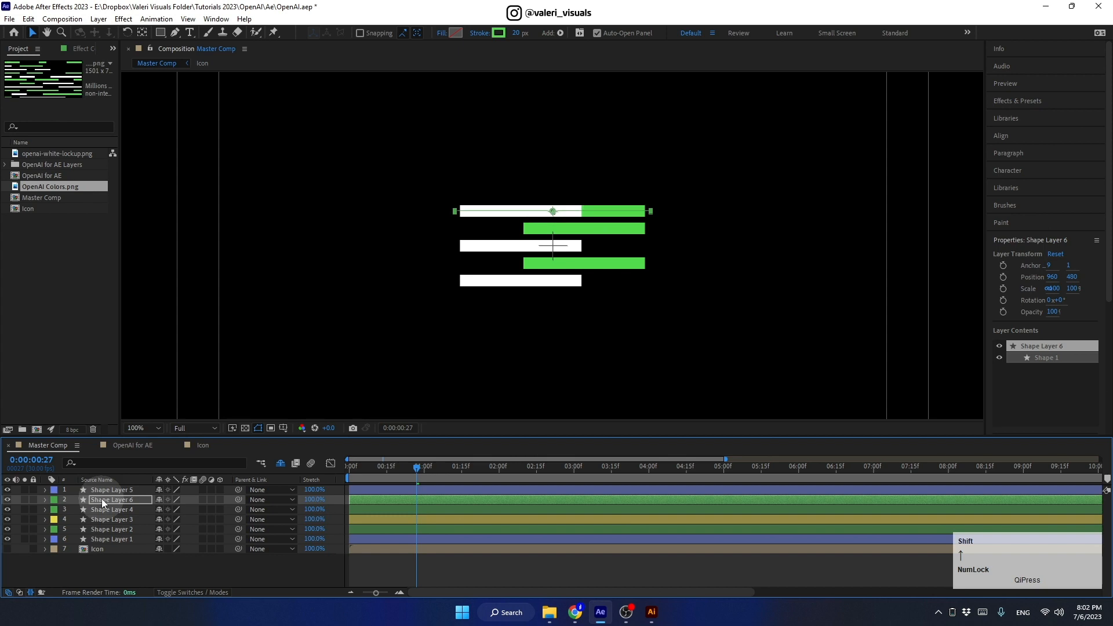
- Bring green Shape Layer 6 to the top of the stack, flipped horizontally and starting at about 0:00:00:16
left_click_drag(102, 499, 103, 490)
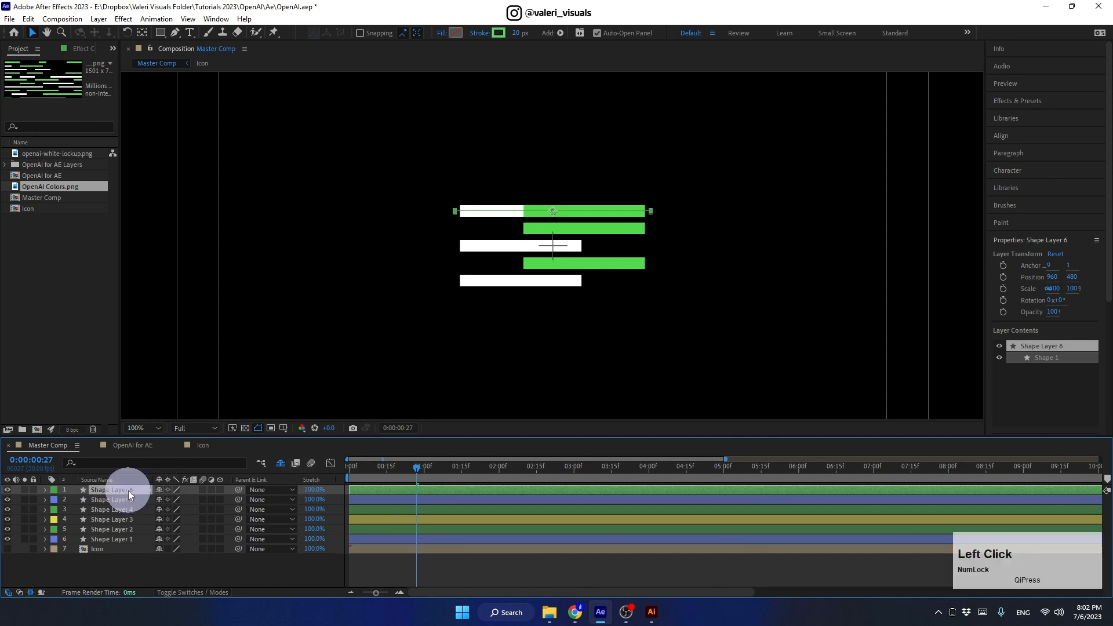
right_click(128, 491)
mouse_move(195, 193)
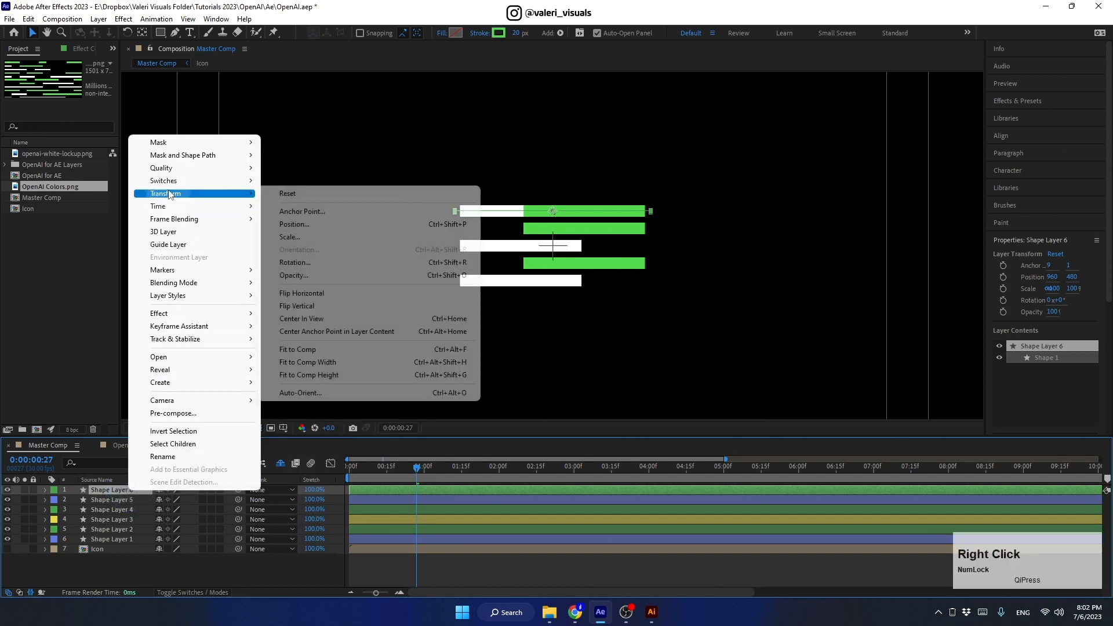
left_click(284, 294)
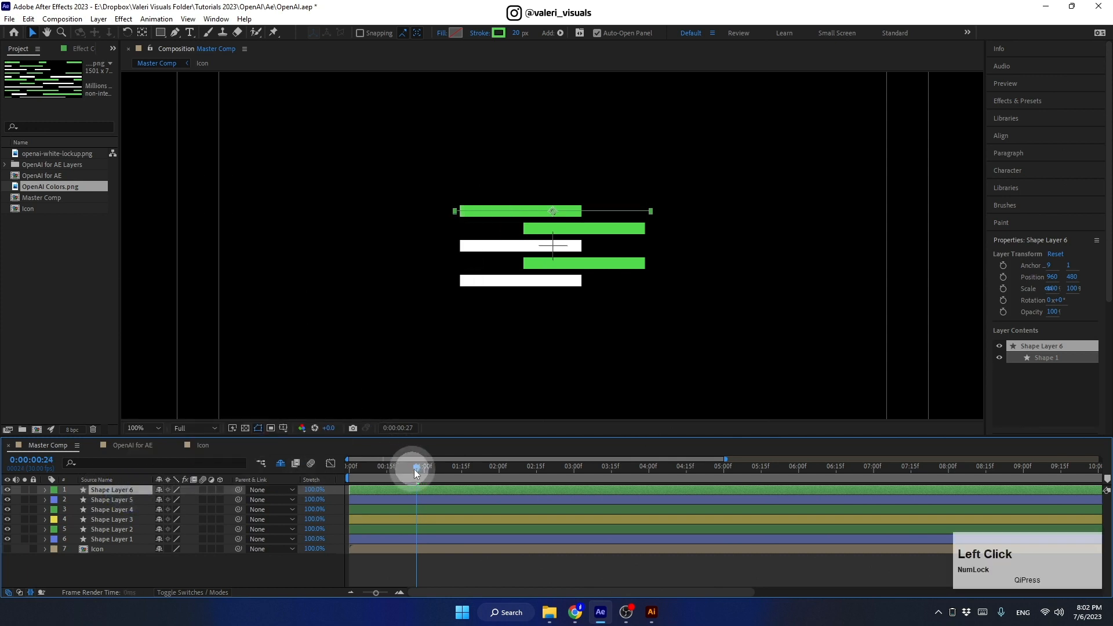
mouse_move(414, 469)
left_mouse_down()
mouse_move(455, 471)
mouse_move(405, 481)
mouse_move(380, 504)
mouse_move(399, 476)
mouse_move(416, 476)
mouse_move(408, 492)
mouse_move(384, 465)
mouse_move(369, 468)
mouse_move(440, 468)
mouse_move(419, 479)
left_mouse_up()
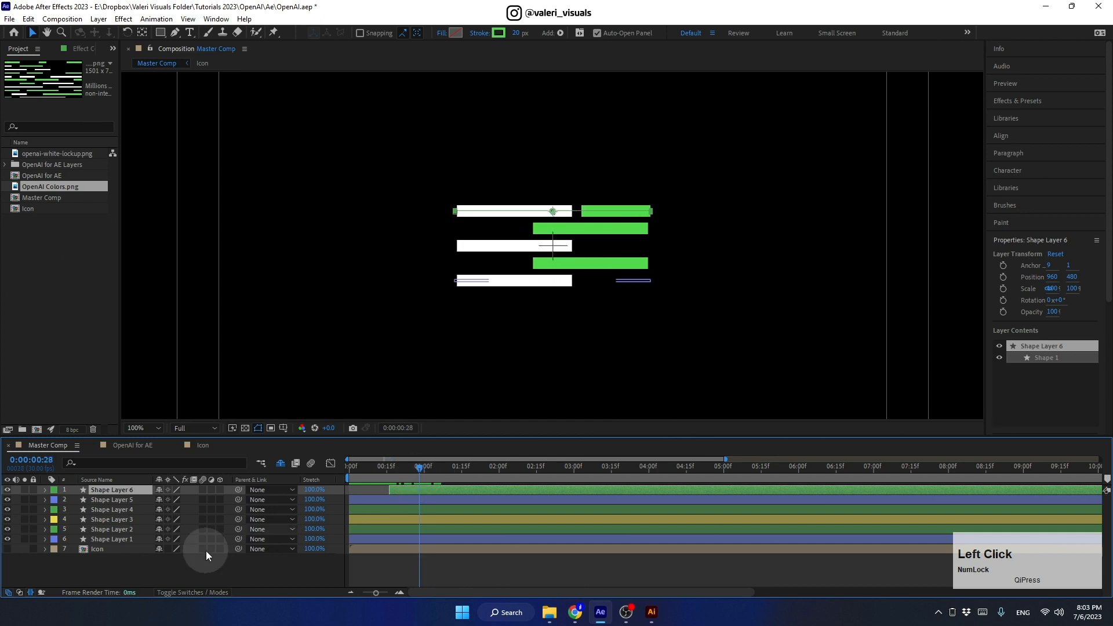
- Duplicate green Shape Layer 6, place the copy just above Shape Layer 1 and move it down 120 px to Y position 600
left_click(102, 489)
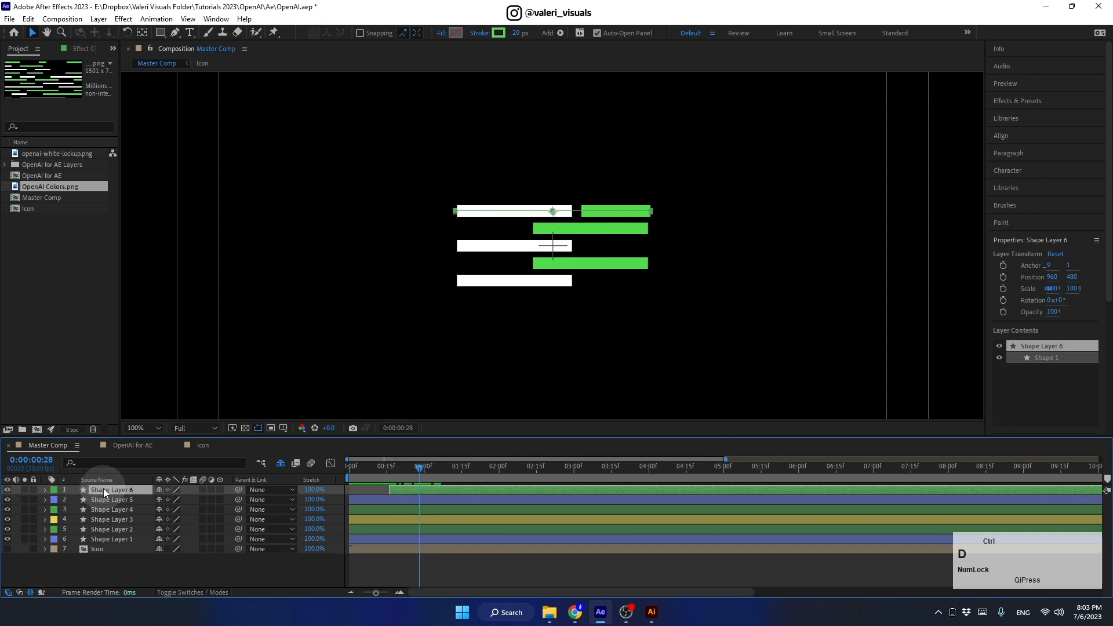
key("ctrl+d")
left_click_drag(105, 488, 119, 546)
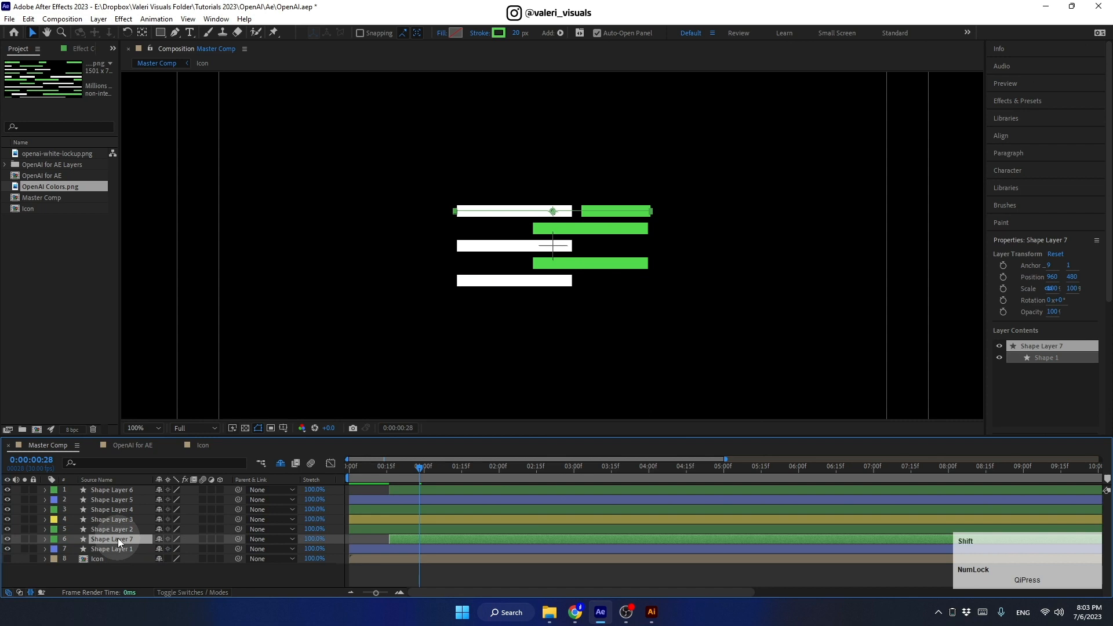
key("shift+Down")
key("shift+Down")
key("shift+Down")
key("shift+Down")
key("shift+Down")
key("shift+Down")
key("shift+Down")
key("shift+Down")
key("shift+Down")
key("shift+Down")
key("shift+Down")
key("shift+Down")
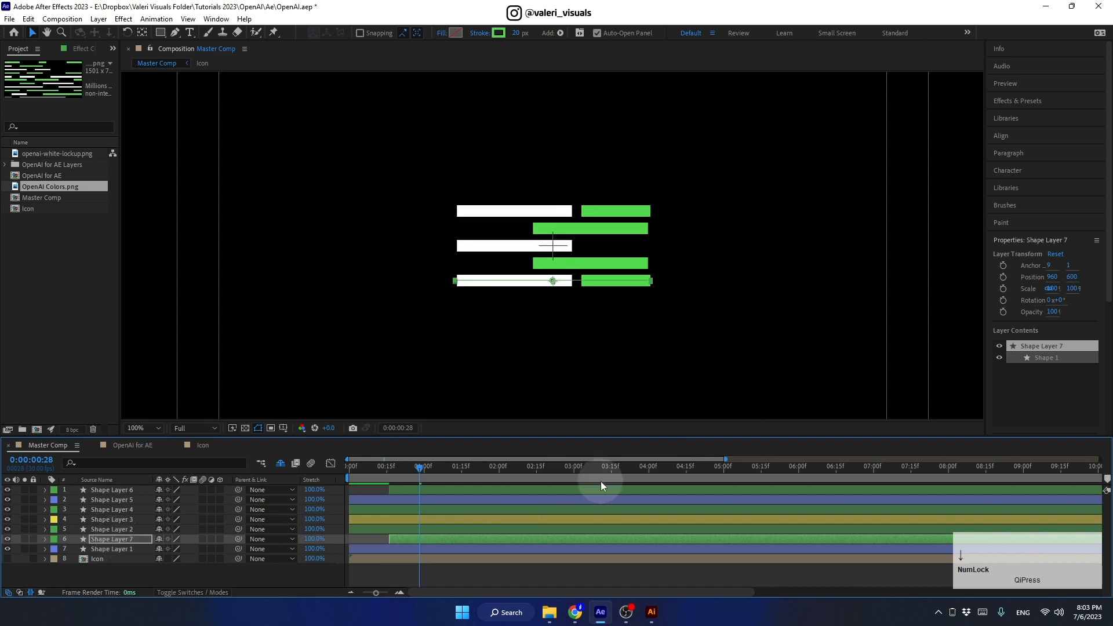
- At 0:00:01:02, duplicate white Shape Layer 5 and move the copy down 30 px to Y position 510
left_click(416, 465)
mouse_move(416, 465)
left_mouse_down()
mouse_move(431, 465)
mouse_move(386, 467)
mouse_move(429, 476)
left_mouse_up()
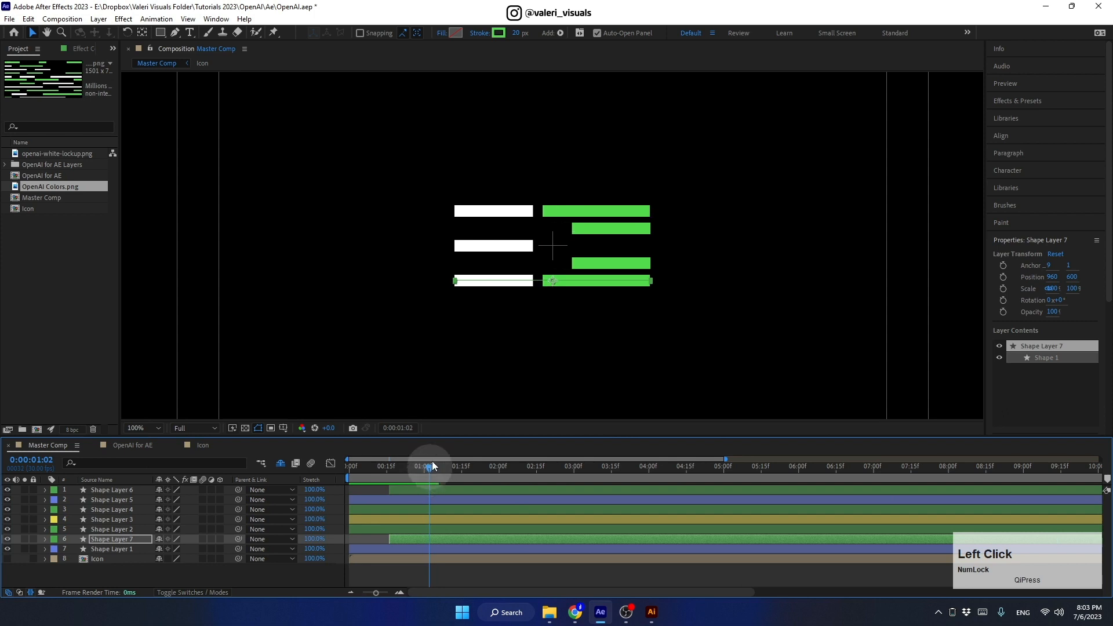
left_click(488, 214)
left_click(99, 500)
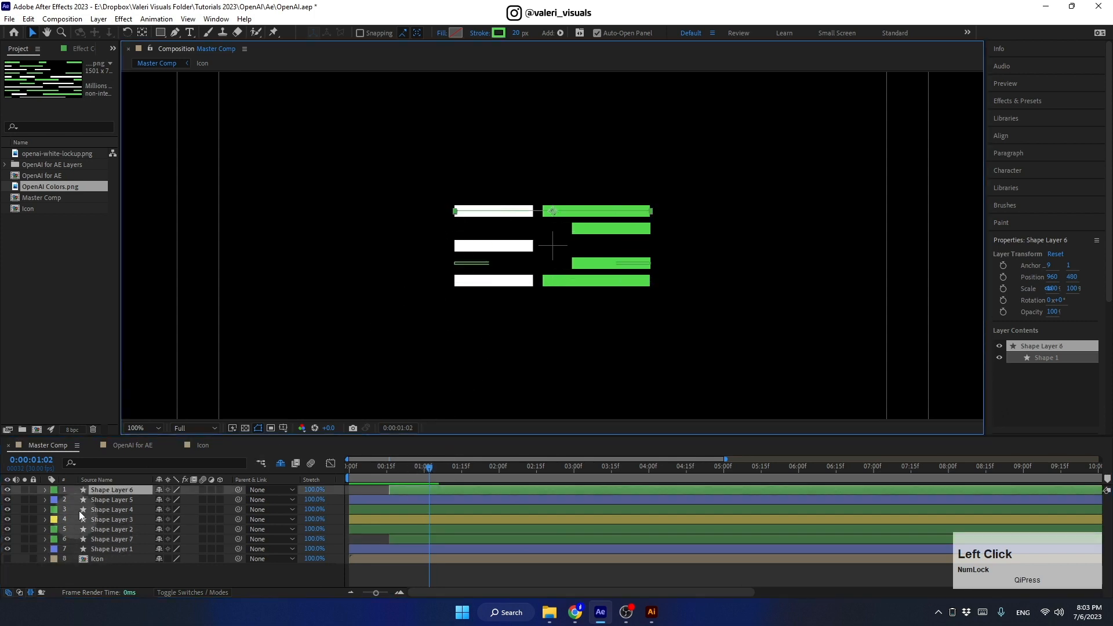
left_click(7, 499)
left_click(7, 500)
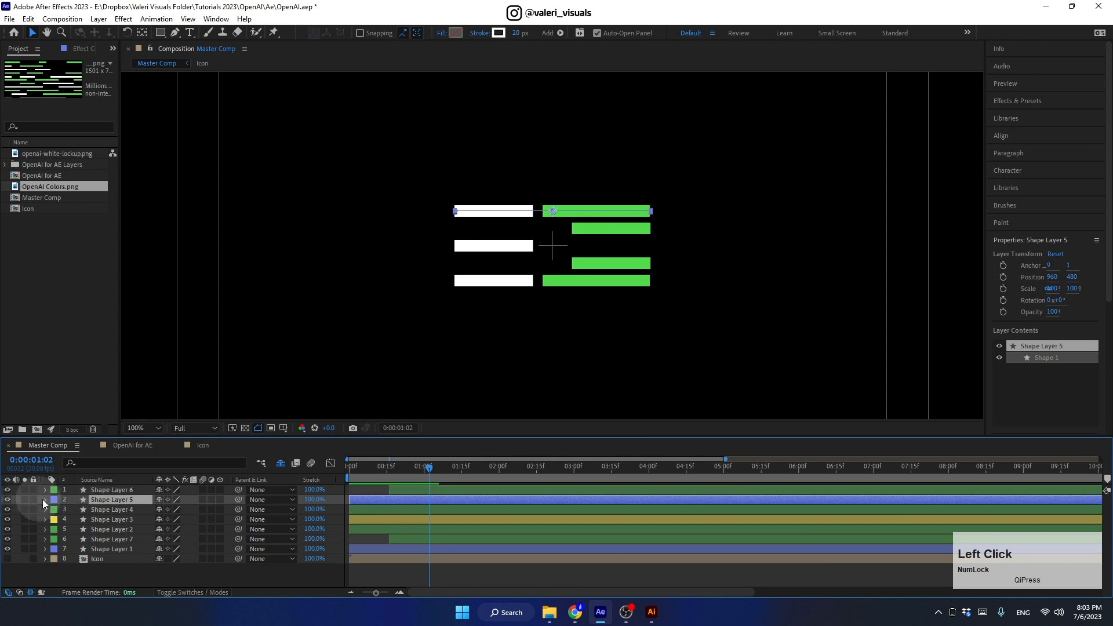
key("ctrl+d")
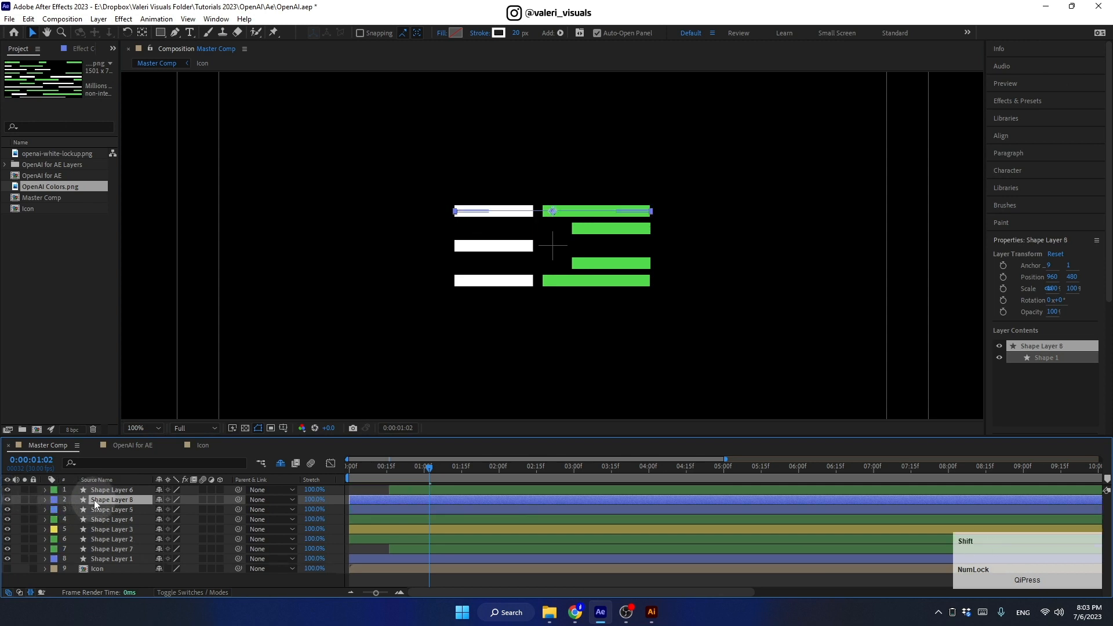
key("shift+Down")
key("shift+Down")
key("shift+Down")
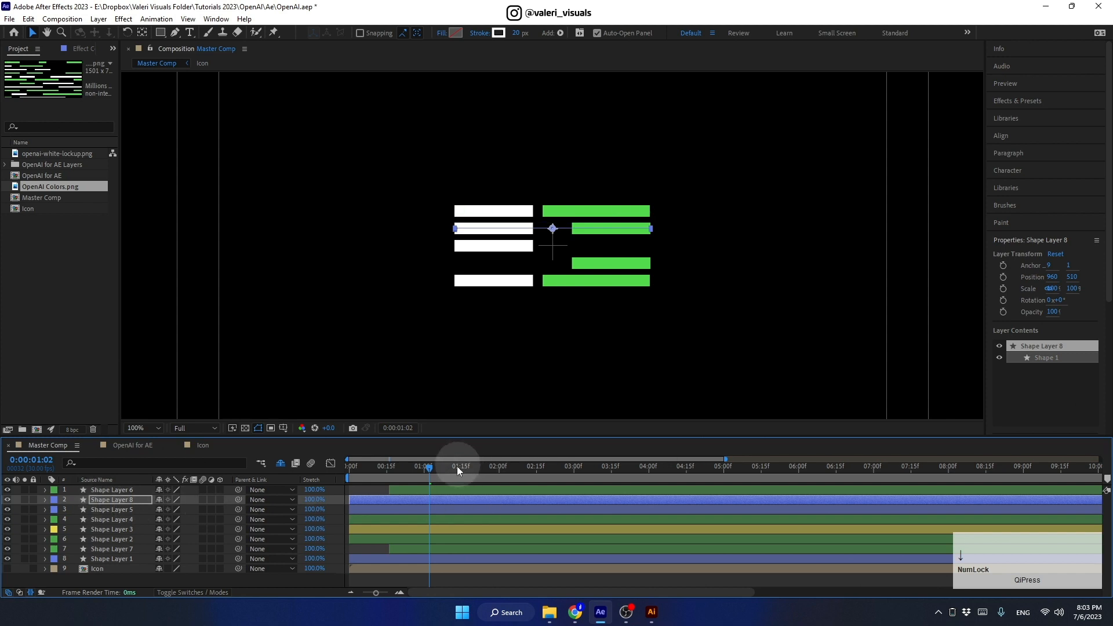
- Flip the white copy, Shape Layer 8, horizontally and delay its start to about 0:00:00:16
left_click(441, 468)
left_click_drag(441, 468, 439, 470)
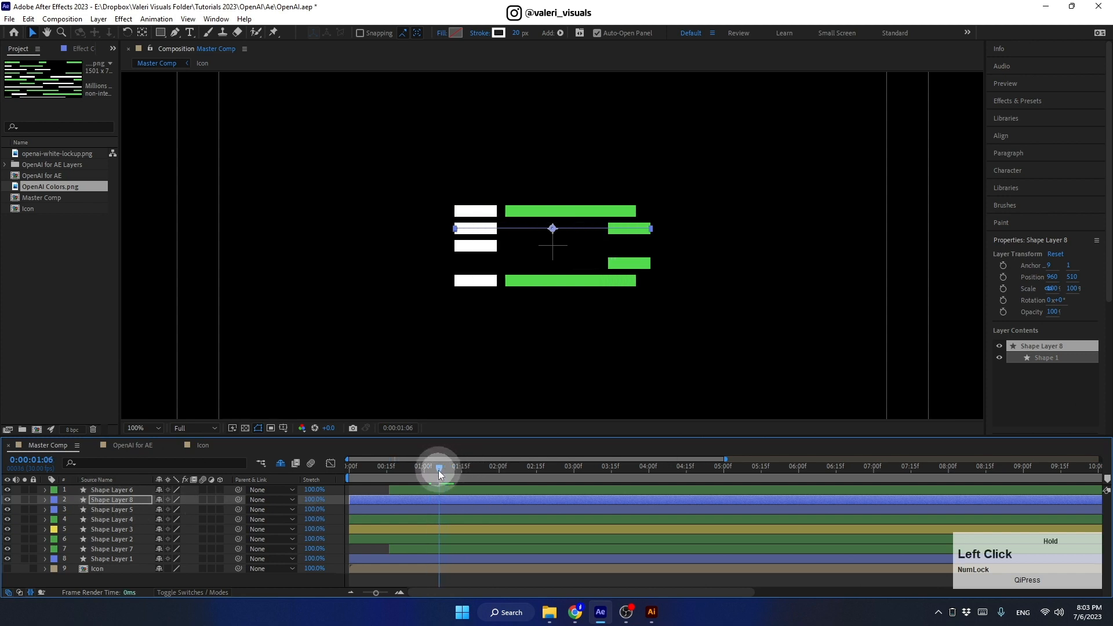
right_click(433, 500)
mouse_move(486, 206)
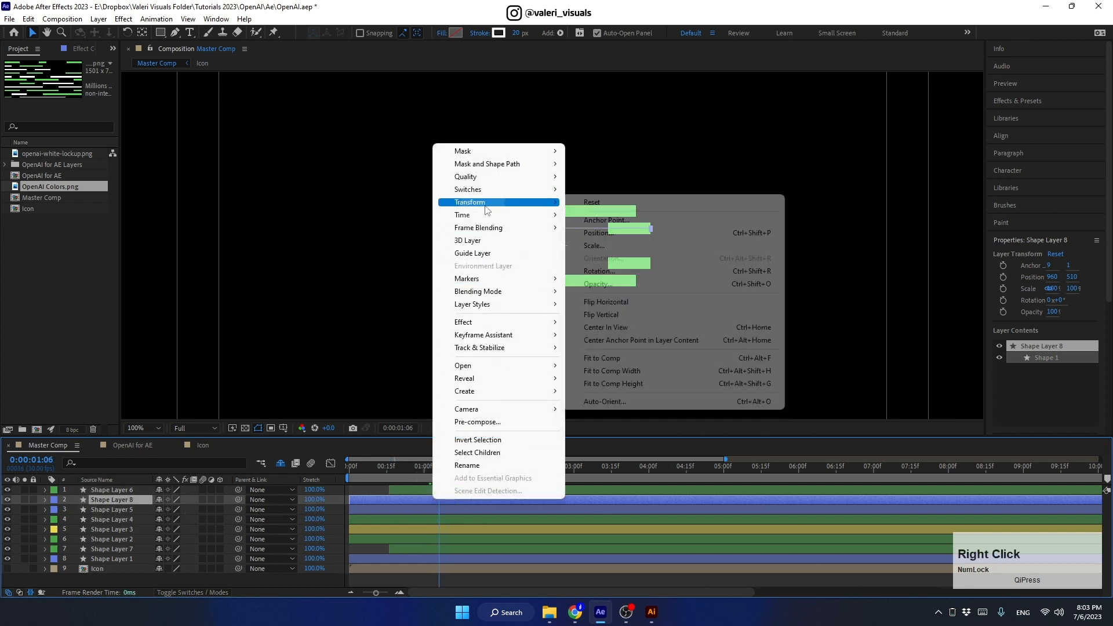
left_click(601, 303)
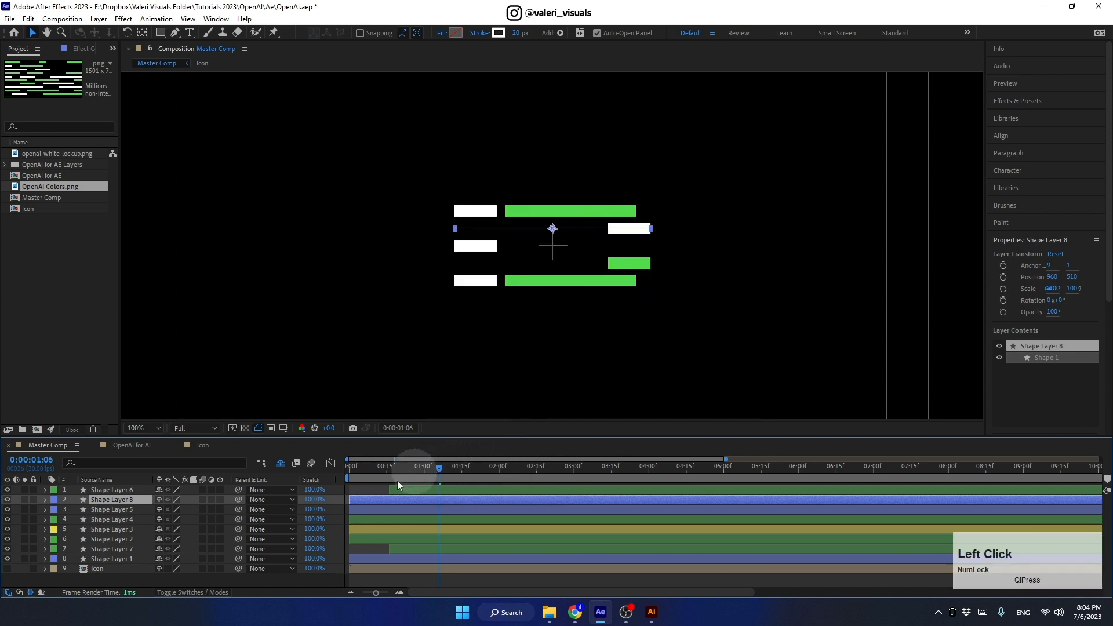
left_click_drag(374, 498, 439, 490)
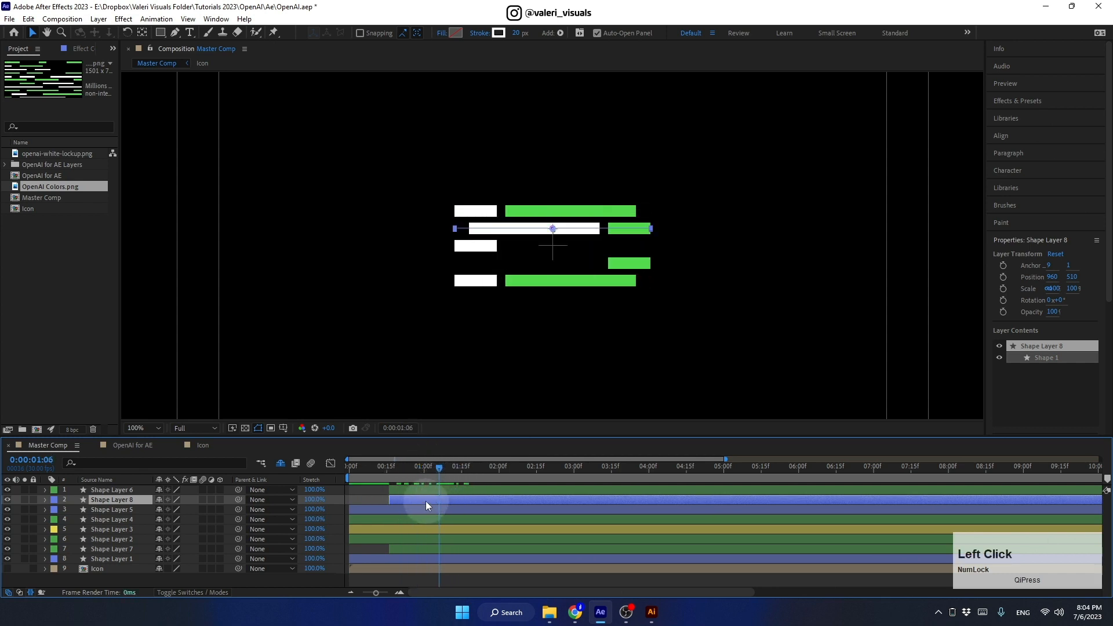
- Duplicate white Shape Layer 8, place the copy just above Shape Layer 1 and move it down 60 px to Y position 570
key("ctrl+d")
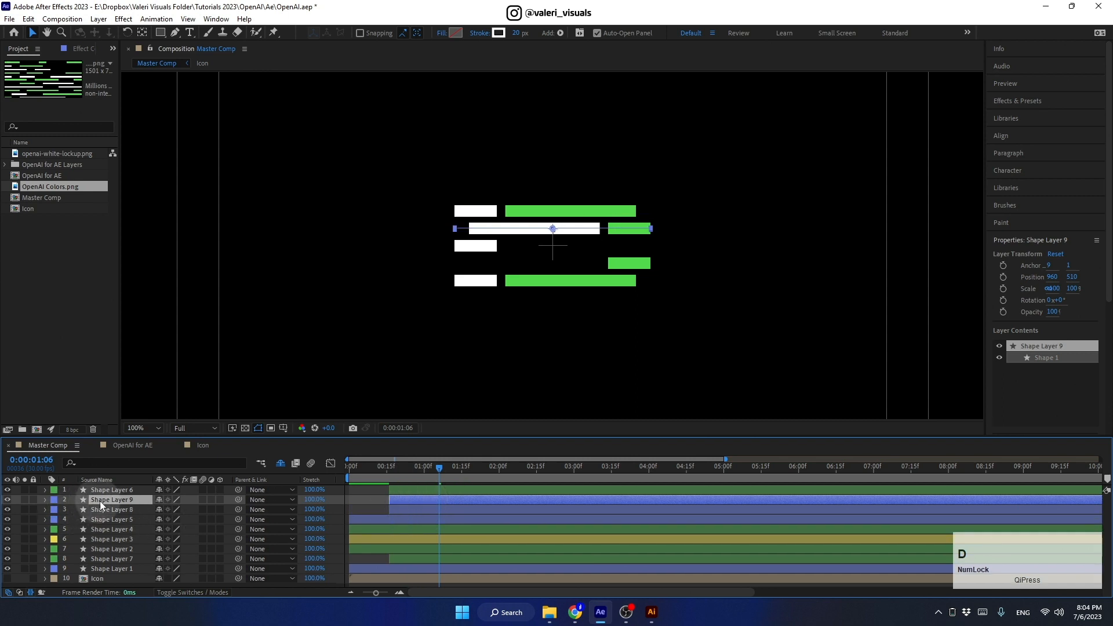
left_click_drag(100, 501, 105, 559)
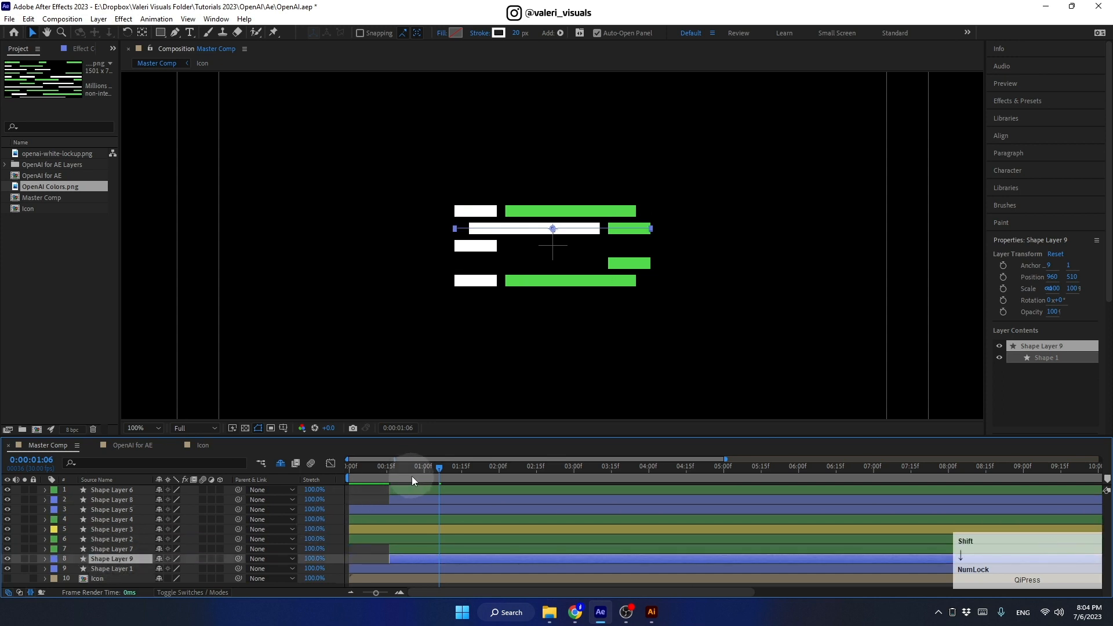
key("shift+Down")
key("shift+Down")
key("shift+Down")
key("shift+Down")
key("shift+Down")
key("shift+Down")
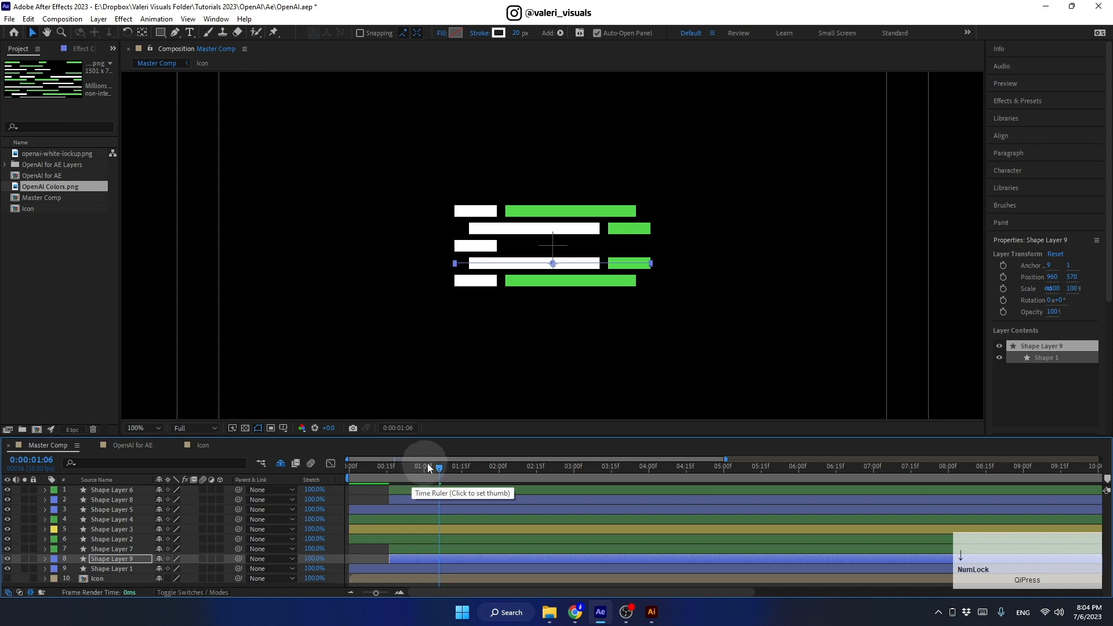
- Scrub through the combined line animation to 0:00:01:07 and save the project
left_click_drag(439, 470, 450, 471)
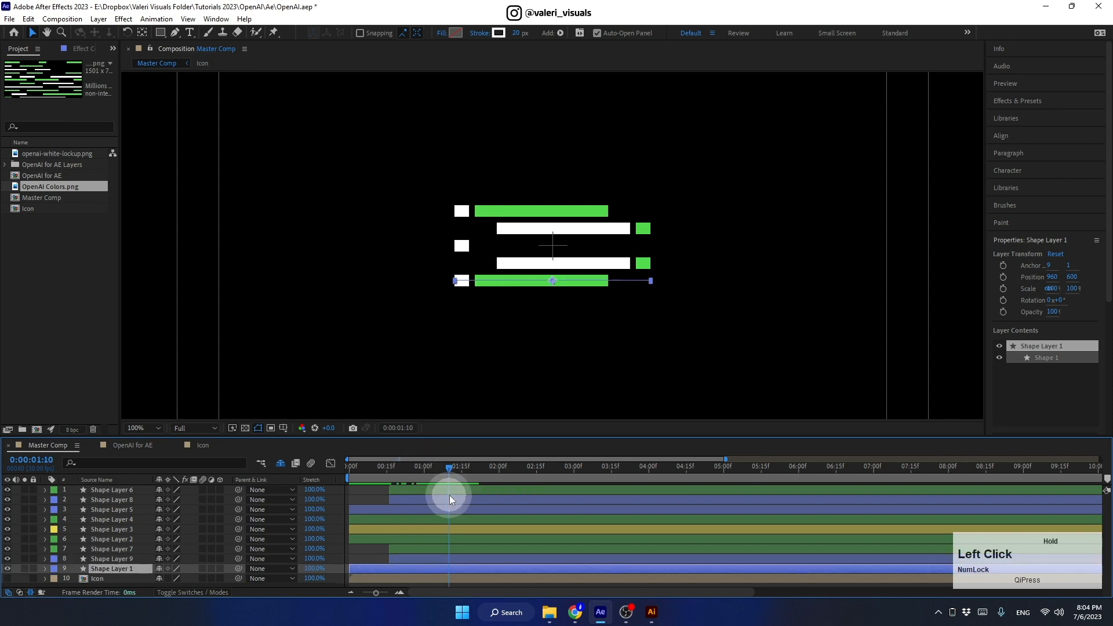
mouse_move(450, 496)
left_mouse_down()
mouse_move(426, 502)
mouse_move(441, 502)
left_mouse_up()
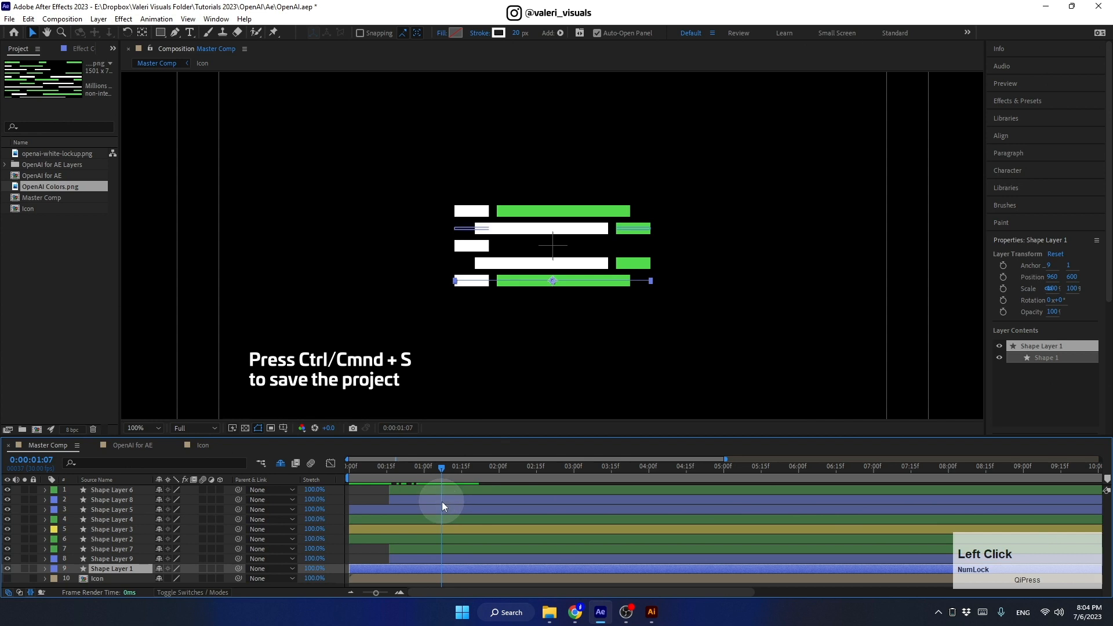
key("ctrl+s")
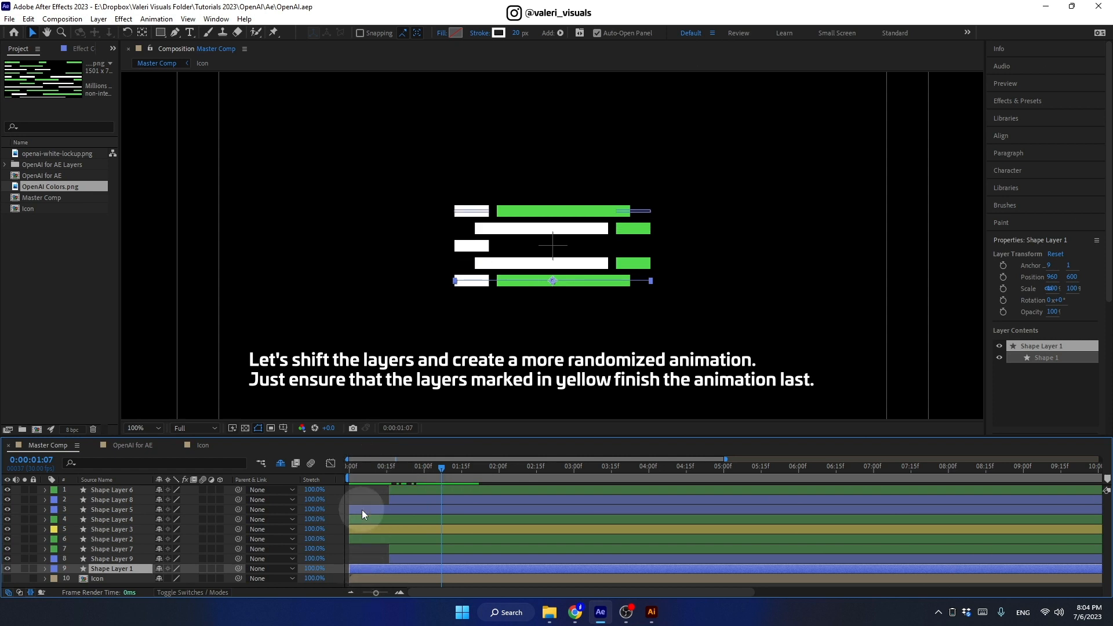
- Shift the yellow-labelled Shape Layer 3 so that it starts at 0:00:02:00
left_click(374, 530)
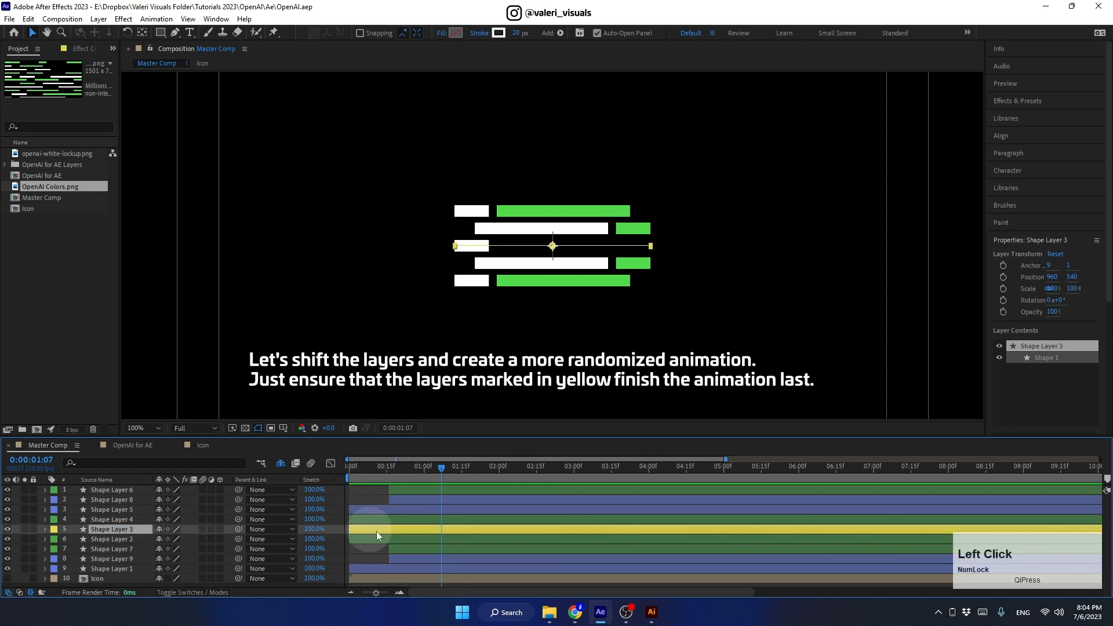
left_click(497, 472)
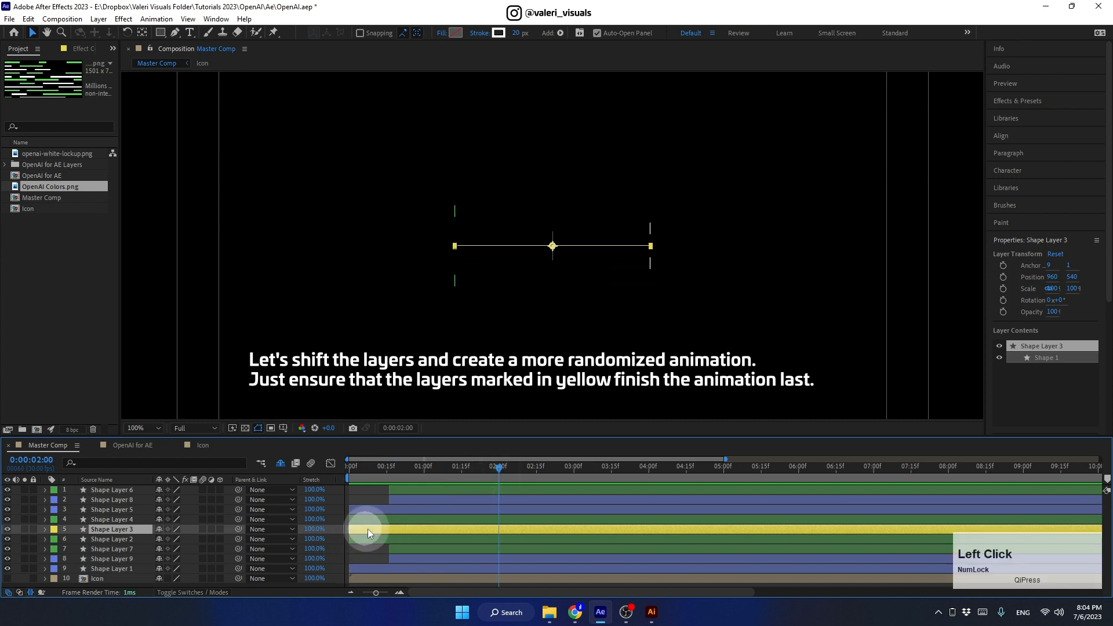
left_click_drag(368, 529, 517, 544)
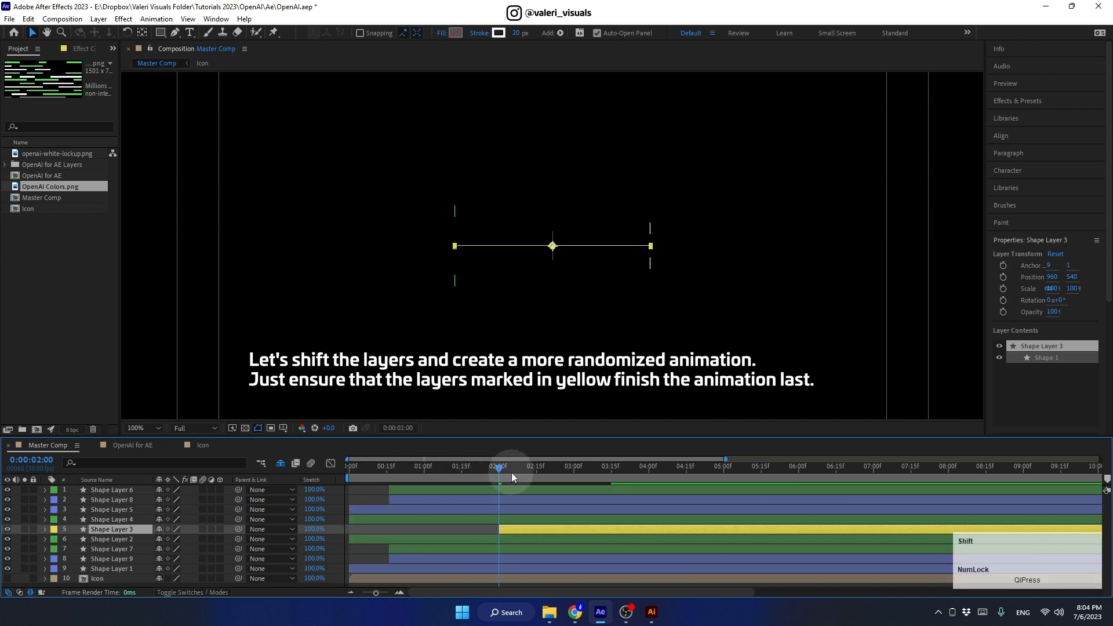
mouse_move(499, 471)
left_mouse_down()
mouse_move(517, 471)
mouse_move(500, 482)
left_mouse_up()
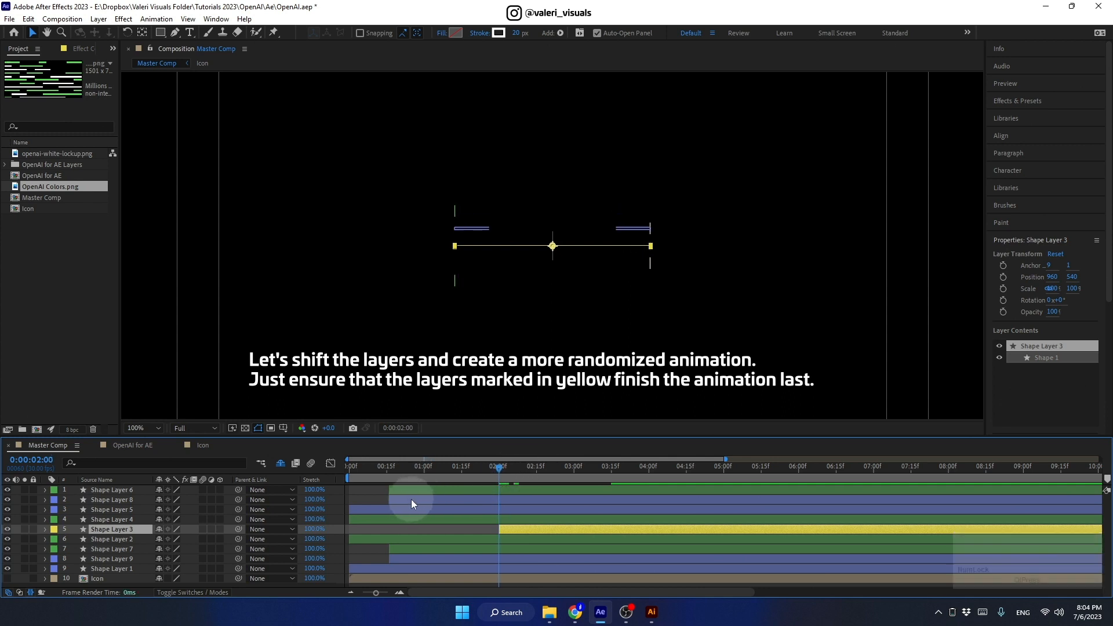
- Randomly stagger the other line layers, starting Shape Layer 6 at about 01:18, Shape Layer 8 at 01:05, Shape Layer 5 at 00:22 and Shape Layer 1 at 01:00
left_click_drag(412, 489, 482, 499)
left_click_drag(405, 500, 452, 503)
left_click_drag(363, 510, 433, 572)
left_click_drag(362, 467, 464, 500)
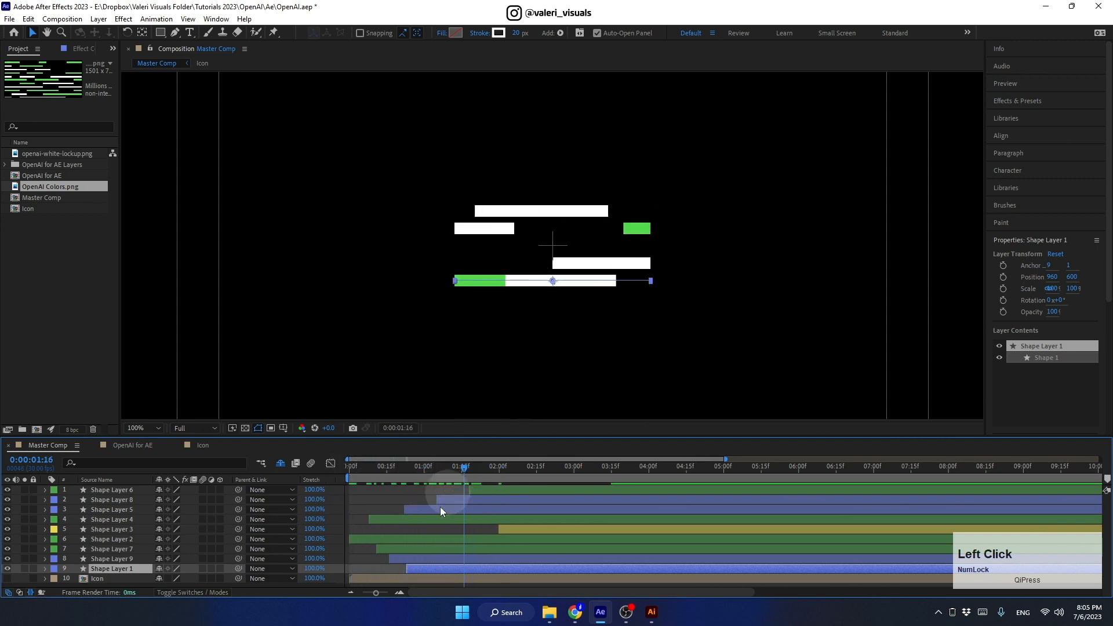
left_click_drag(419, 572, 436, 569)
- Try shifting yellow Shape Layer 3 slightly in time, undo the shift and scrub to 0:00:02:11
left_click_drag(465, 467, 518, 475)
left_click(506, 529)
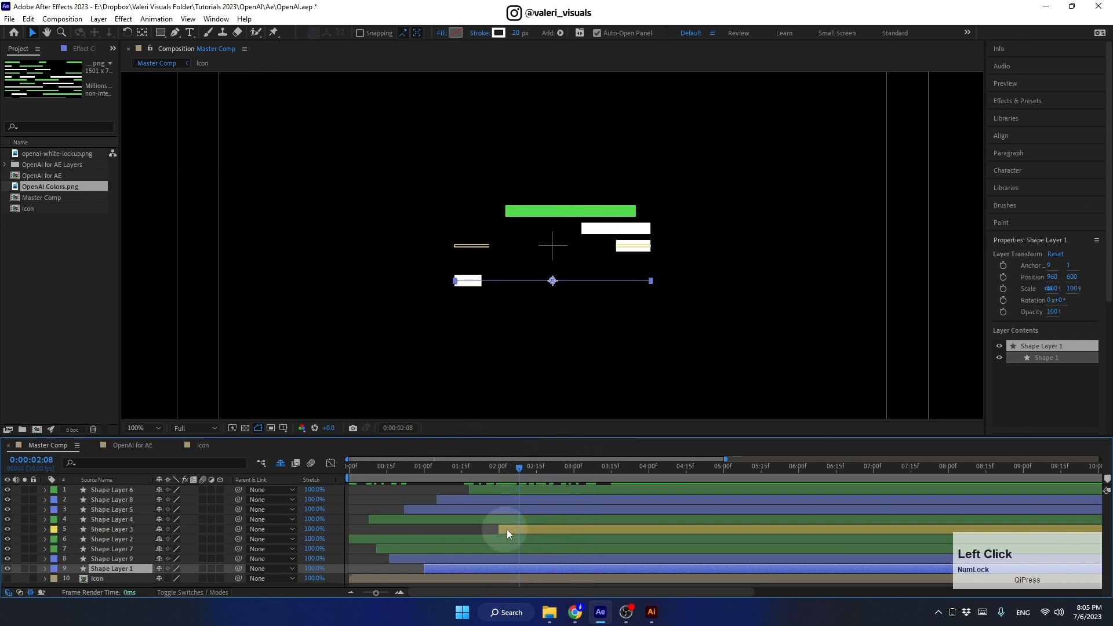
left_click(498, 468)
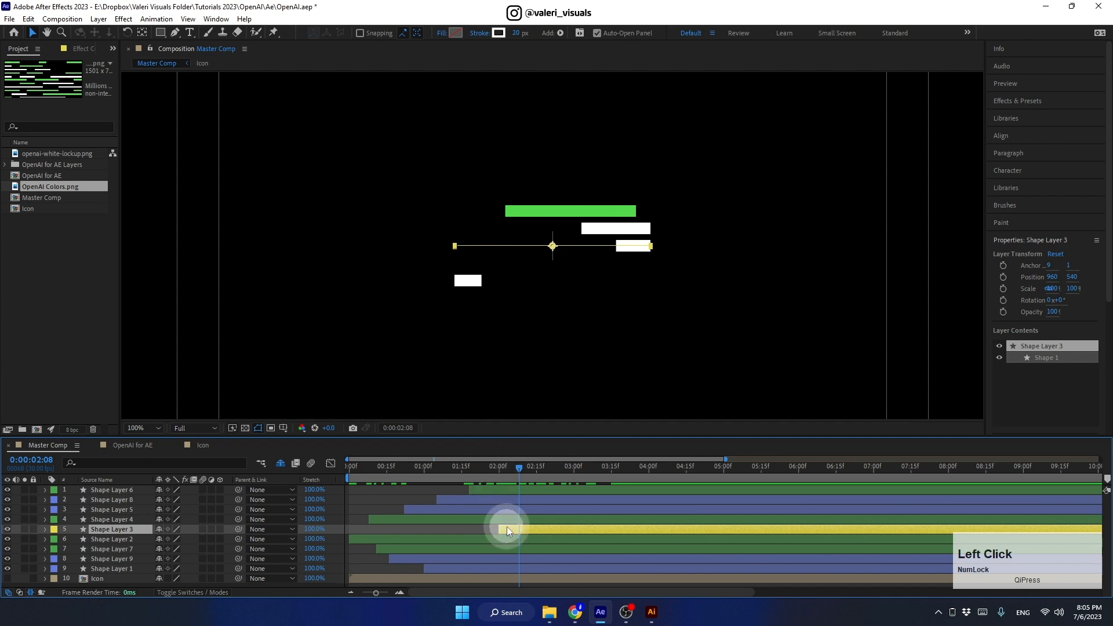
left_click_drag(507, 526, 497, 527)
key("ctrl+z")
left_click_drag(503, 468, 517, 517)
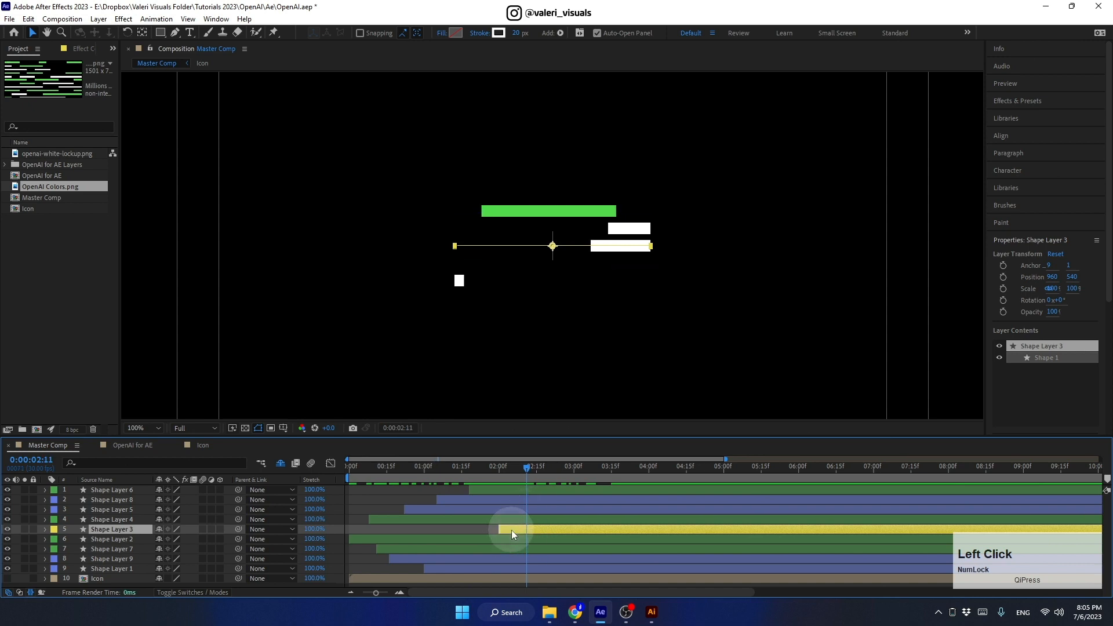
- Duplicate yellow Shape Layer 3 and shift the copy to start at about 0:00:00:04
key("ctrl+d")
left_click_drag(512, 530, 377, 536)
left_click_drag(352, 470, 479, 485)
left_click(499, 468)
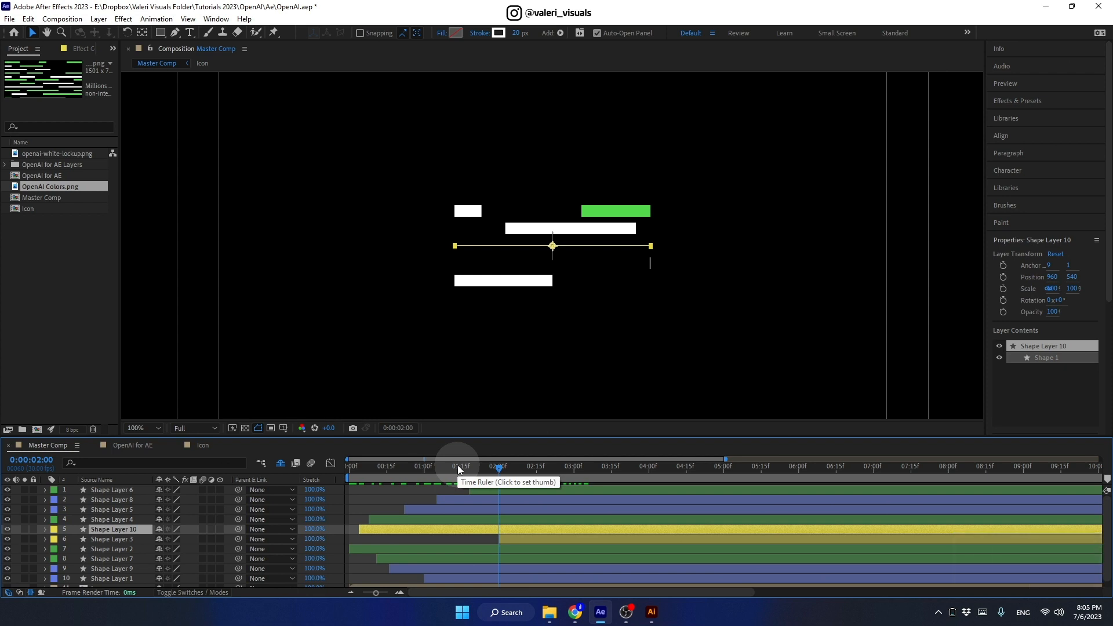
- Shift Shape Layer 6 earlier to start at about 0:00:01:12 and play the animation from the beginning
left_click_drag(486, 490, 350, 511)
key("space")
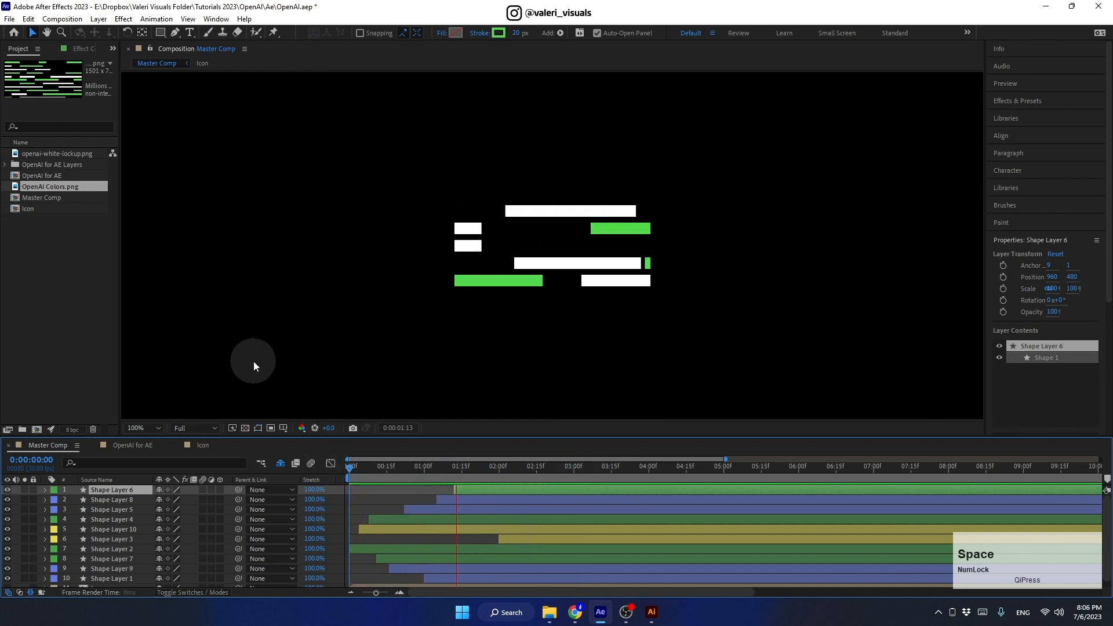
key("space")
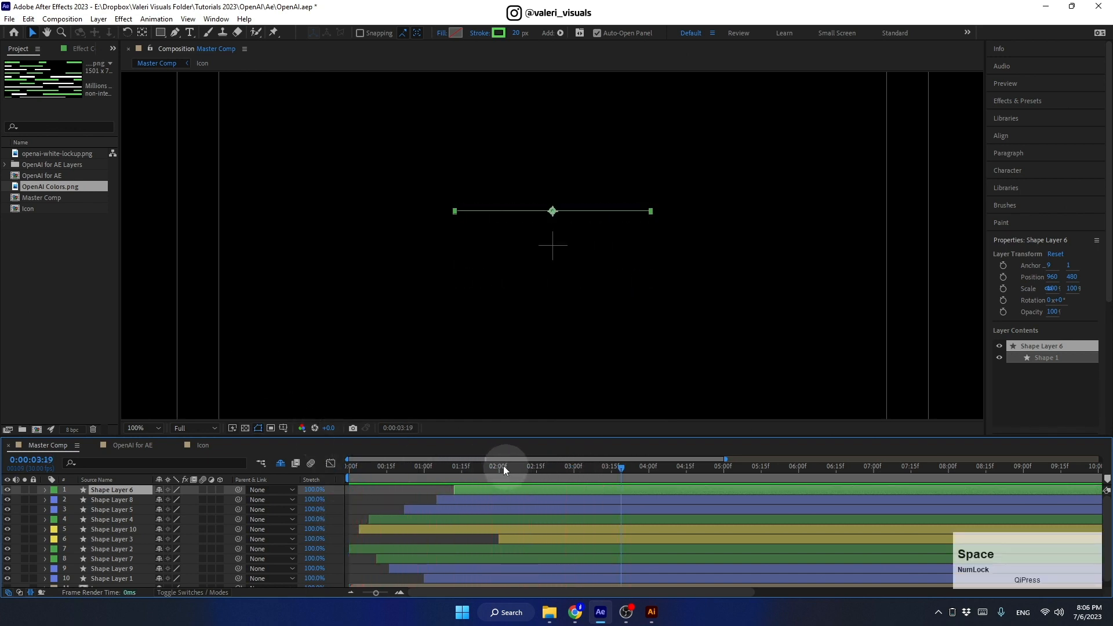
- Shift Shape Layer 9 slightly later to start at about 0:00:00:18 and play the animation from the beginning
left_click_drag(499, 468, 409, 489)
left_click(495, 269)
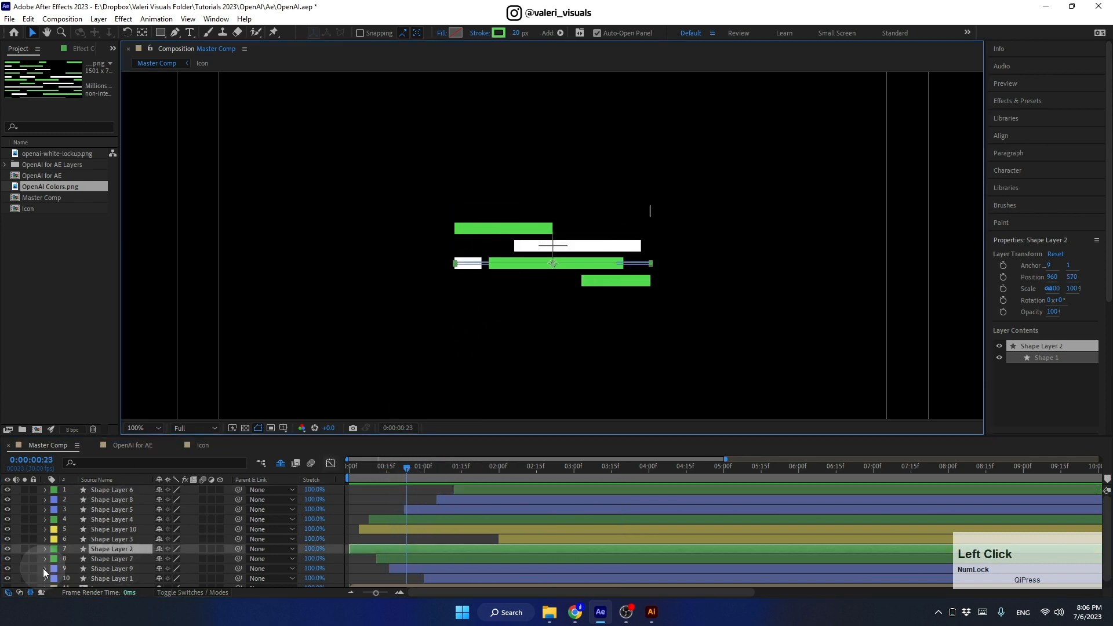
left_click(236, 551)
left_click_drag(359, 548, 357, 551)
left_click(426, 570)
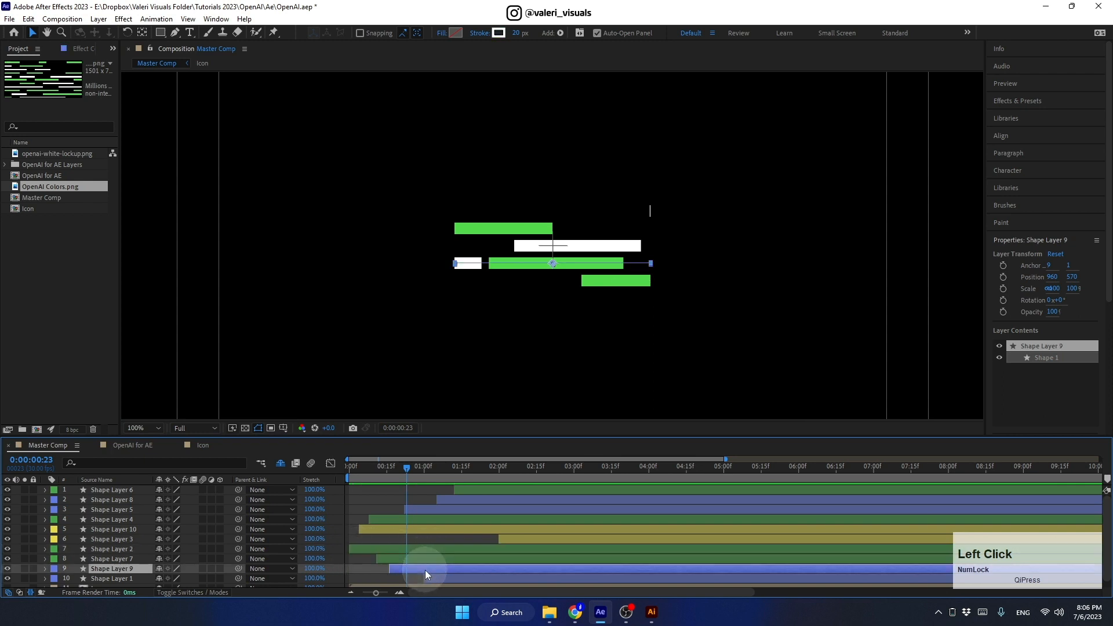
left_click(15, 572)
mouse_move(395, 567)
left_mouse_down()
mouse_move(379, 569)
mouse_move(402, 570)
left_mouse_up()
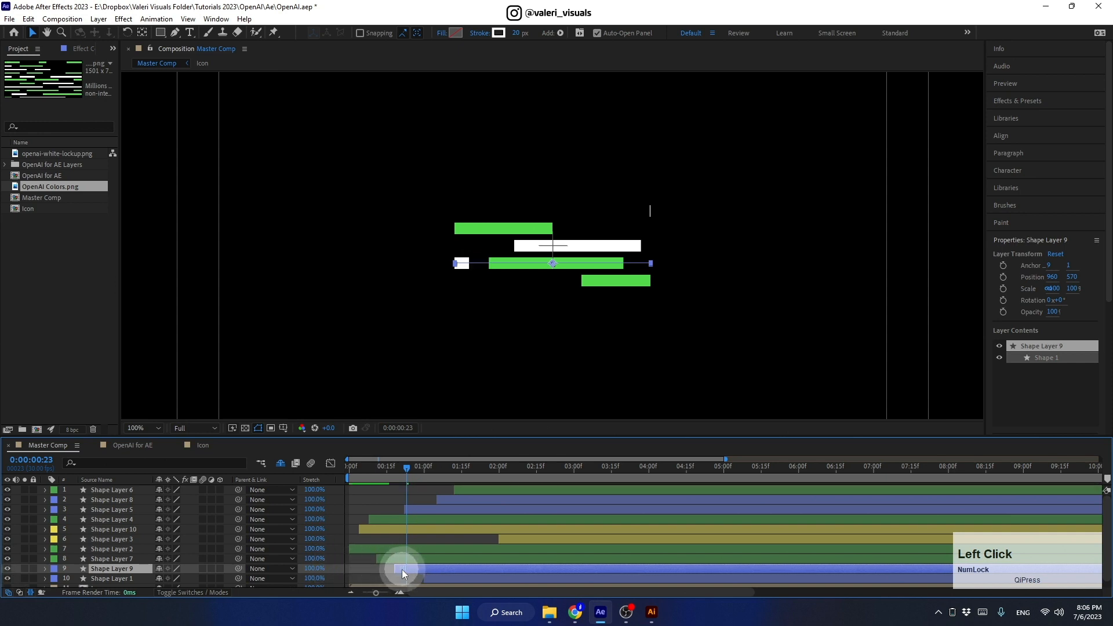
left_click_drag(407, 468, 270, 511)
key("space")
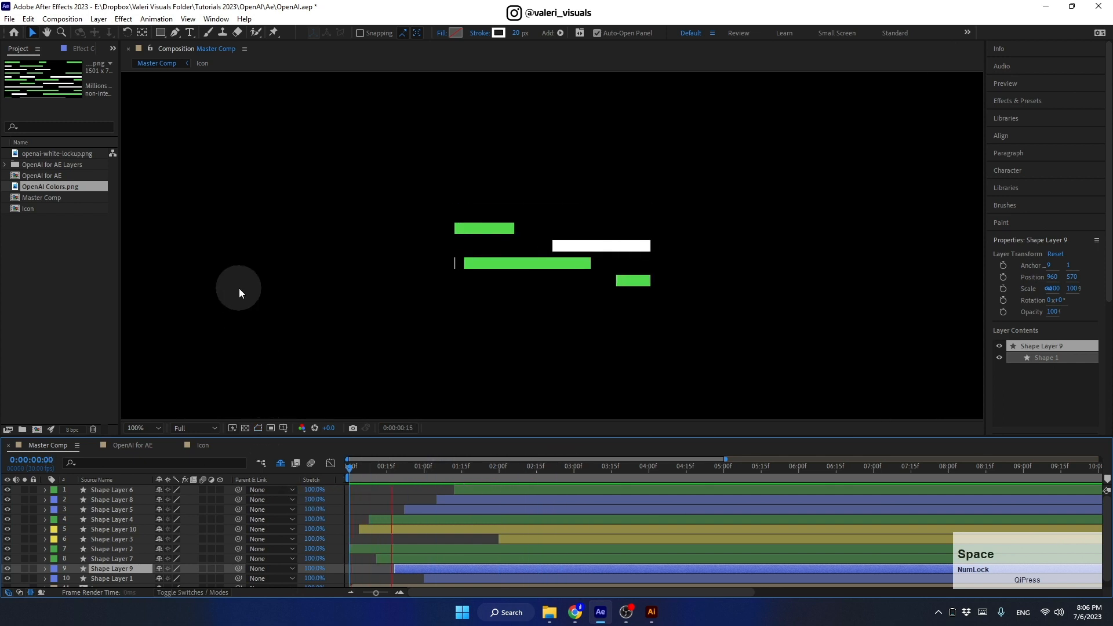
key("space")
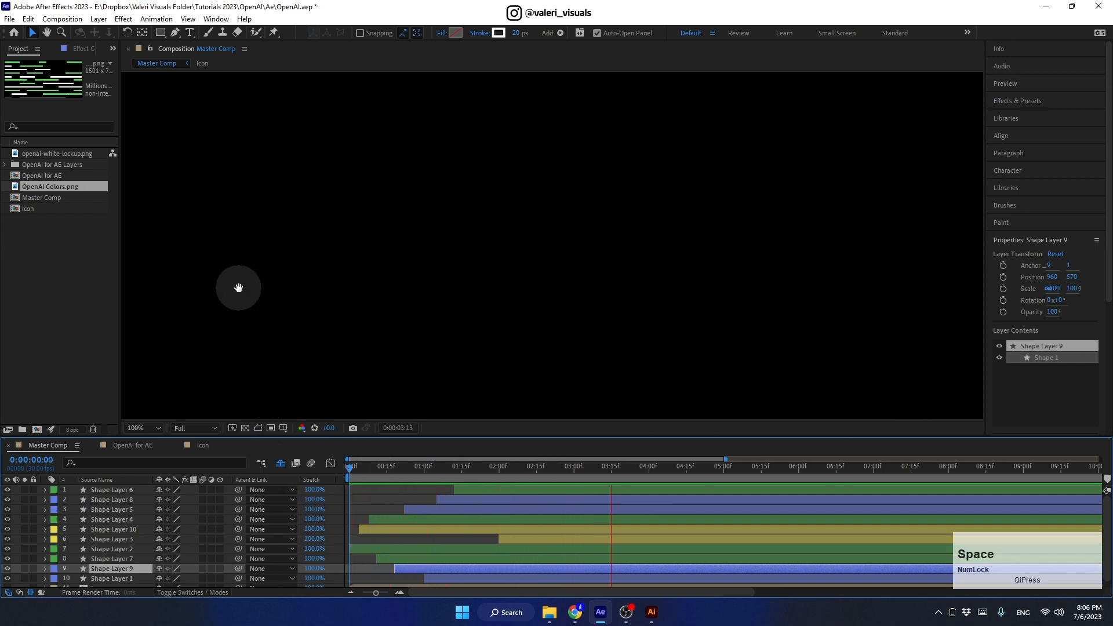
- Enlarge the timeline area and reveal the Start and End keyframes of all ten shape layers
left_click_drag(479, 436, 472, 335)
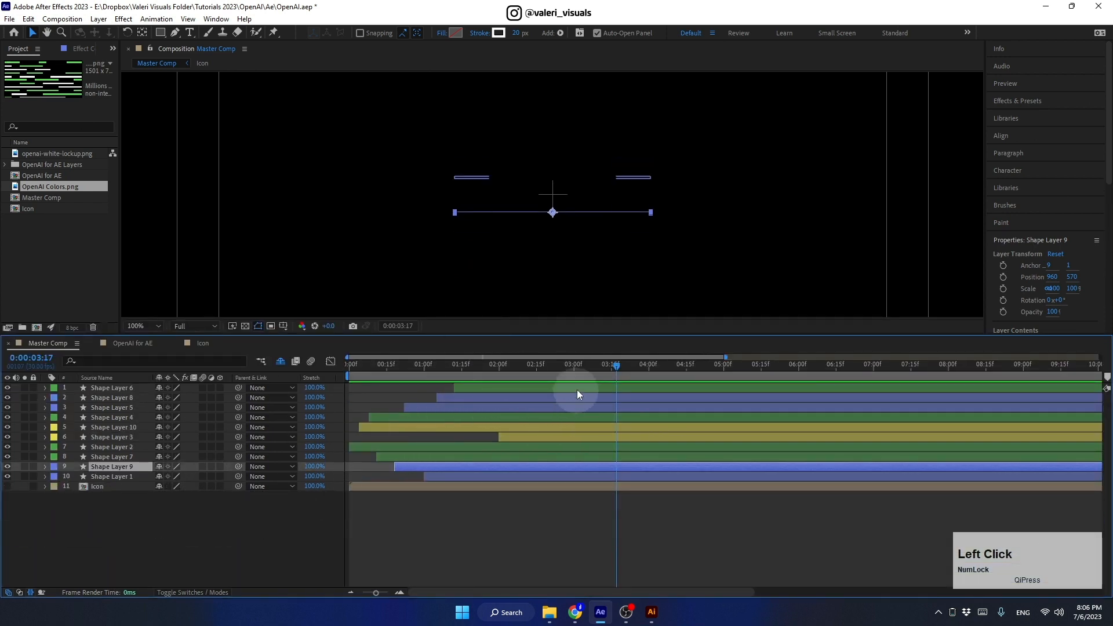
left_click_drag(577, 391, 500, 438)
left_click(506, 429)
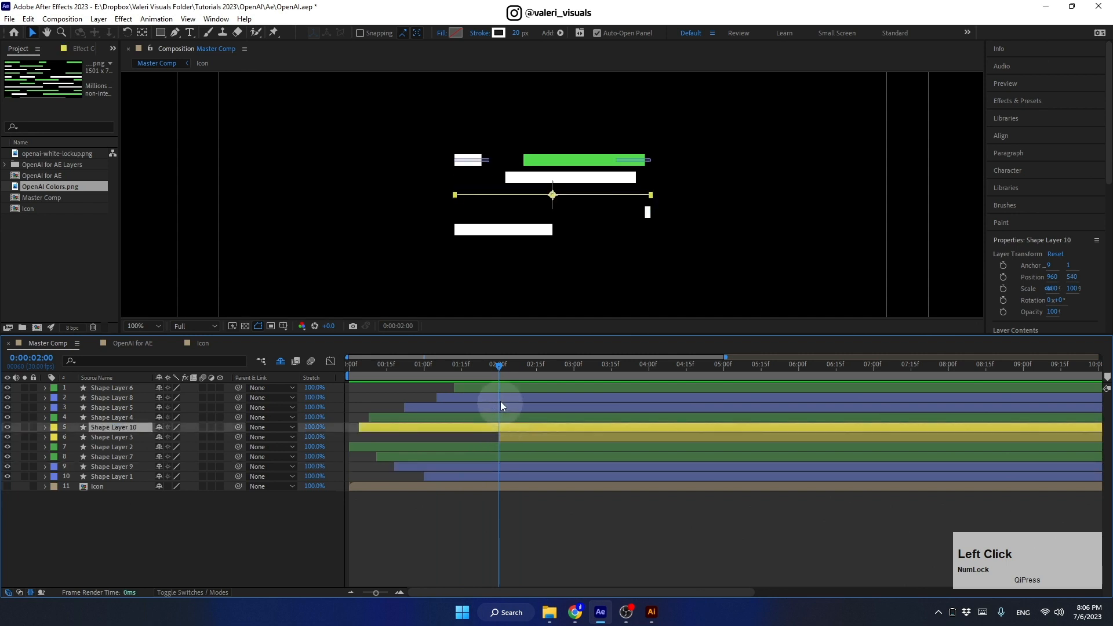
left_click(496, 388)
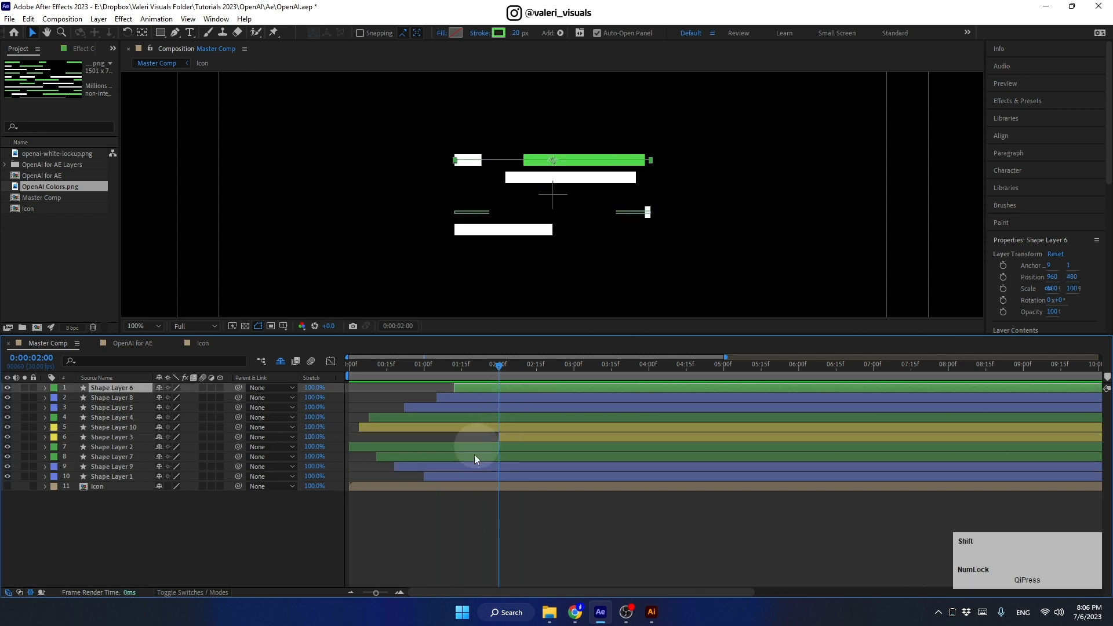
left_click(472, 473, "shift")
key("u")
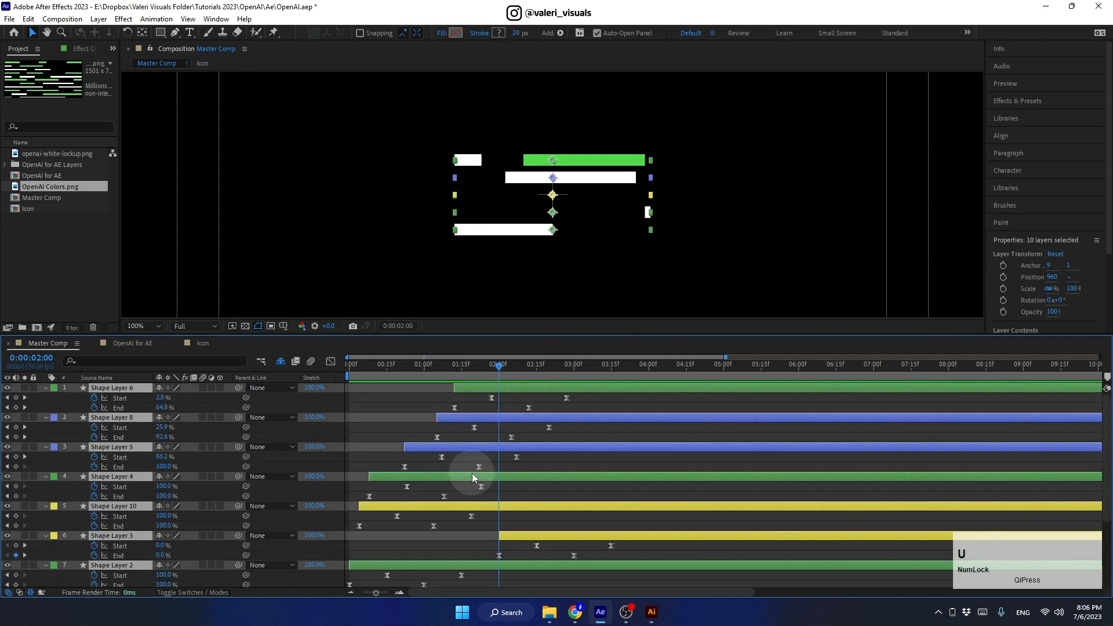
- Select all the Start and End keyframes across the ten shape layers
scroll(473, 473, "down", 1)
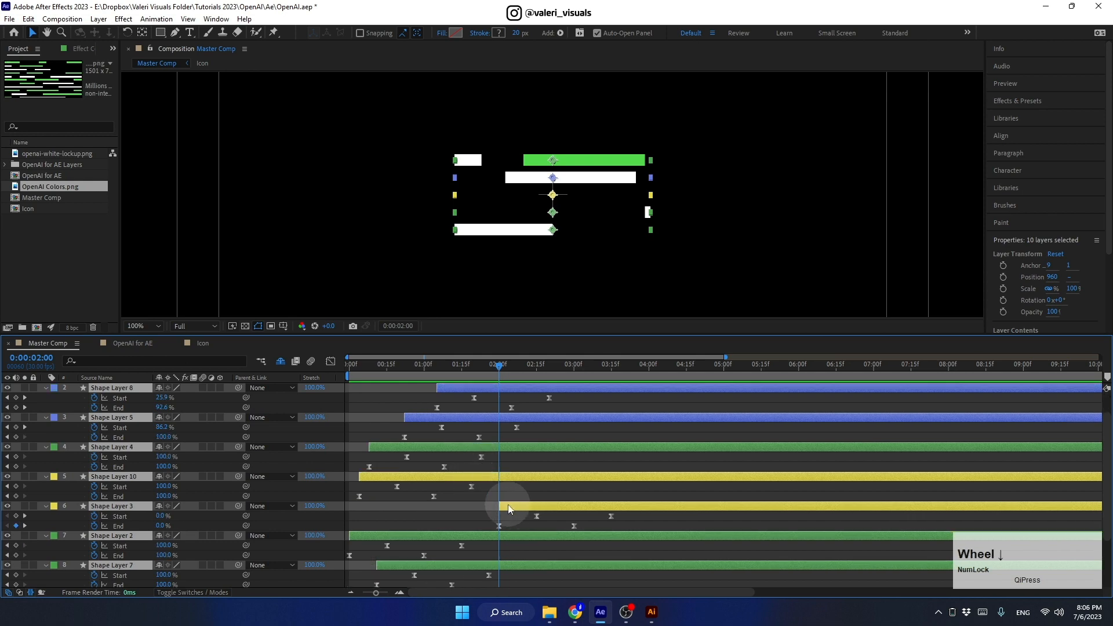
left_click(509, 509, "ctrl")
left_click_drag(553, 402, 353, 500)
scroll(368, 501, "up", 1)
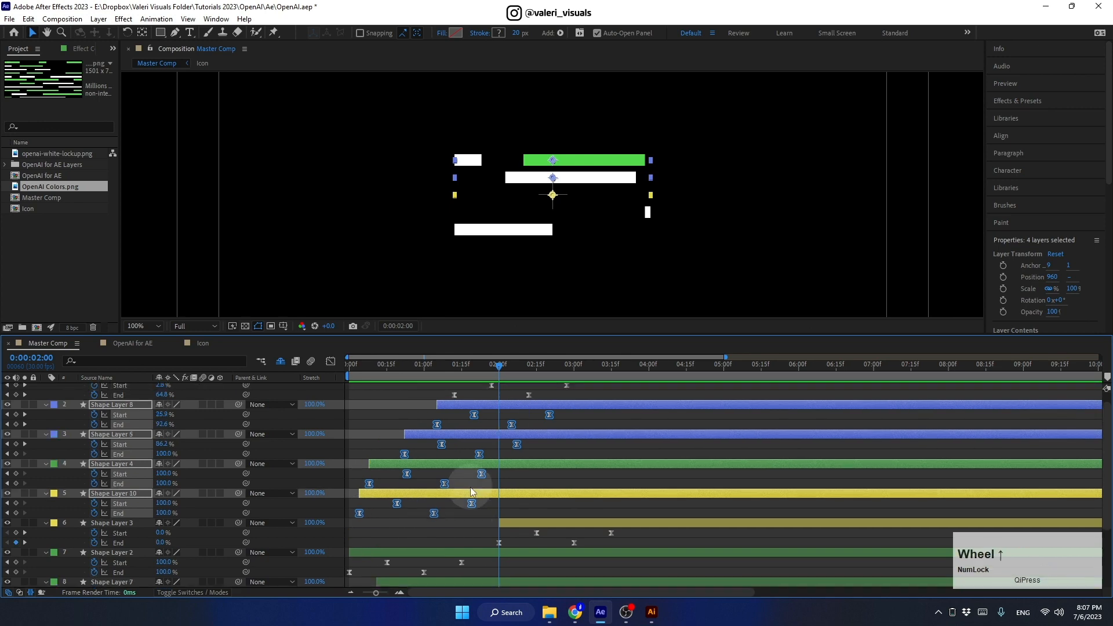
left_click(681, 395)
key("u")
left_click_drag(680, 395, 329, 578)
scroll(437, 521, "up", 3)
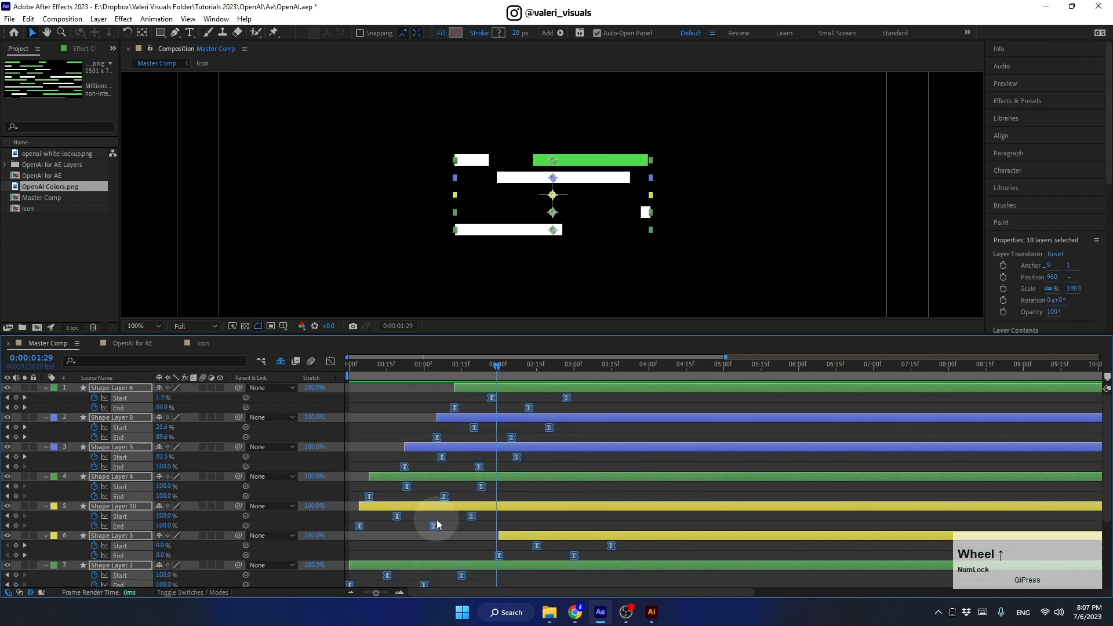
- In the speed graph, reshape all selected keyframe curves to peak early with a long ease-out, and preview from the first frame
left_click(332, 364)
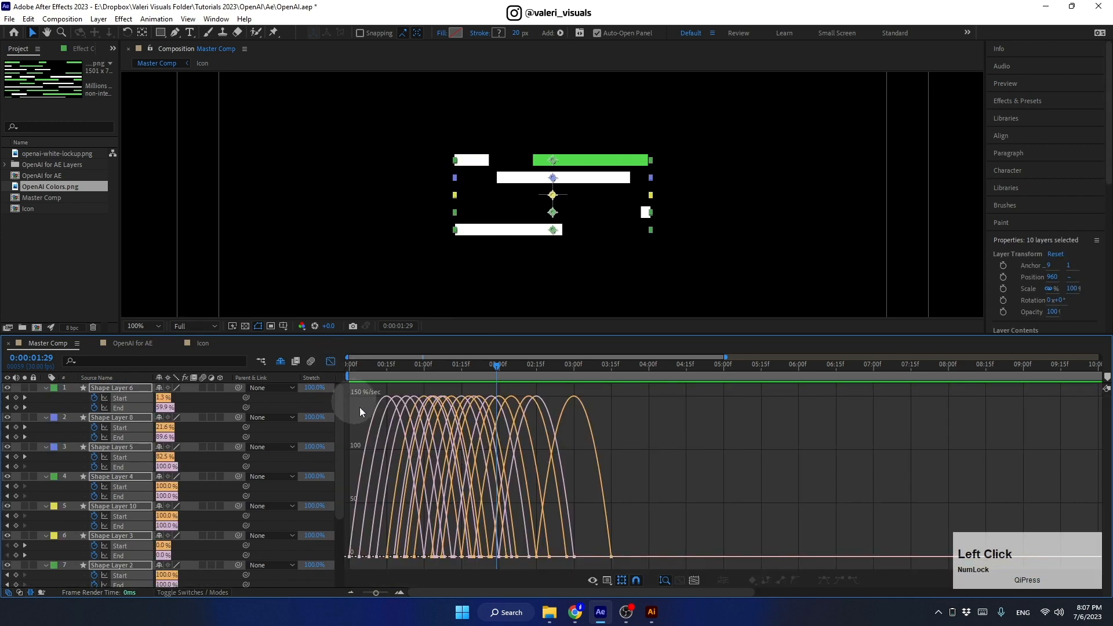
right_click(624, 441)
left_click(652, 352)
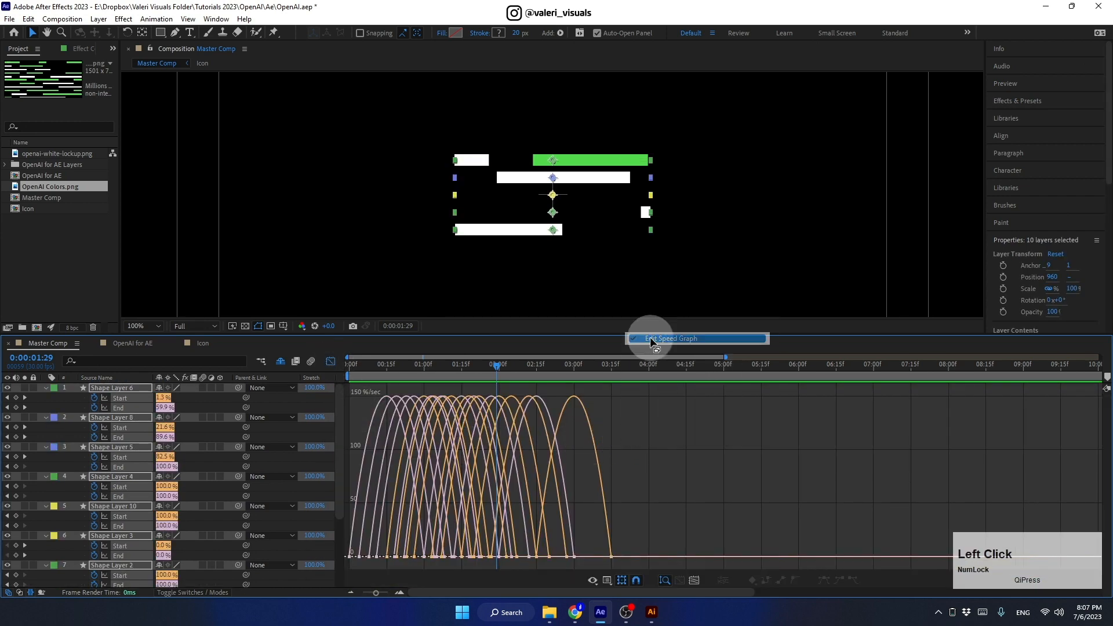
left_click_drag(672, 520, 338, 567)
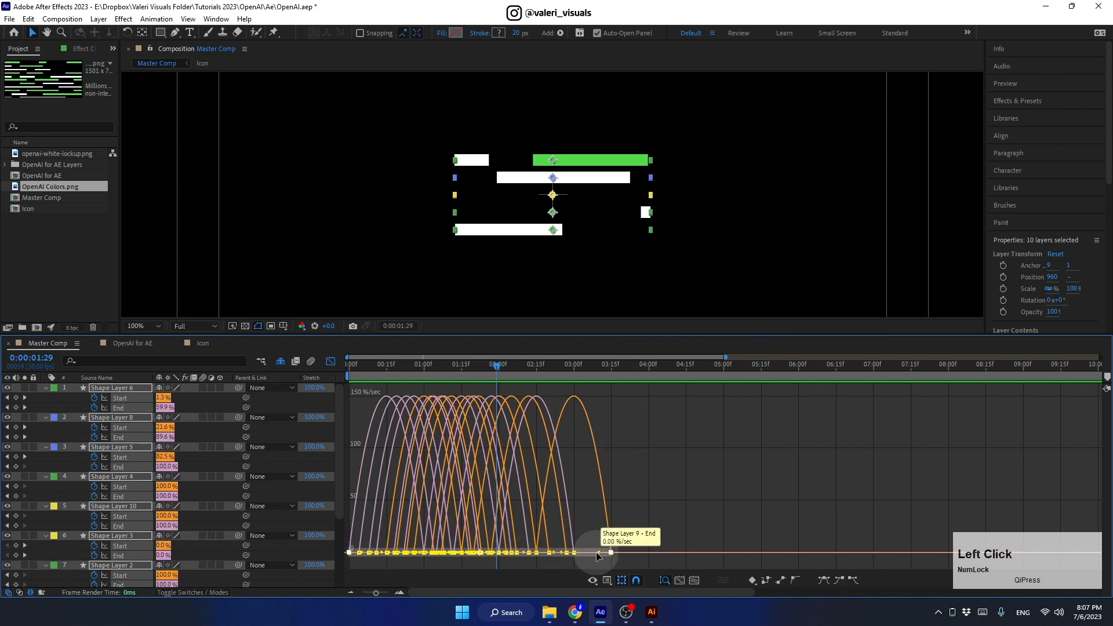
left_click_drag(598, 552, 529, 555)
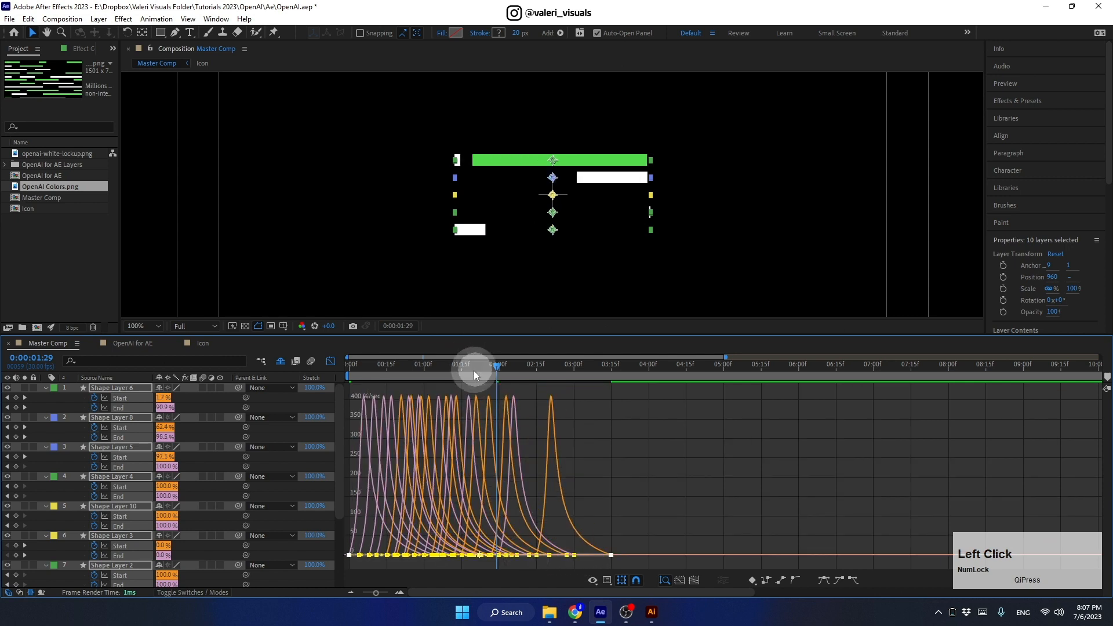
left_click_drag(474, 370, 269, 392)
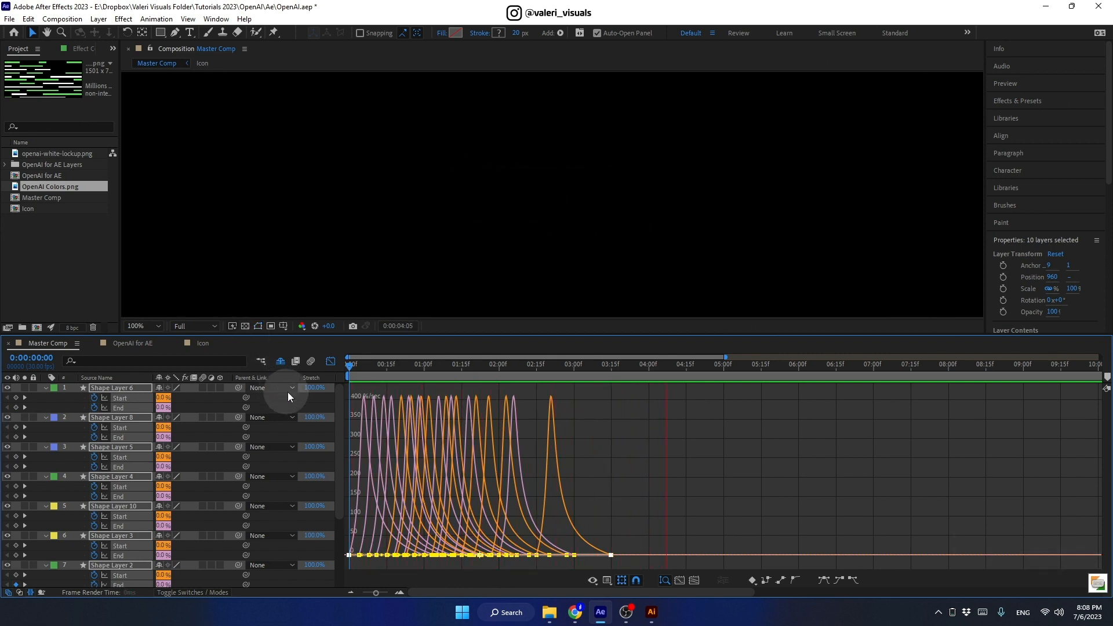
- Close the graph view, collapse the layers' keyframes, deselect everything and play the animation from the beginning
left_click(325, 362)
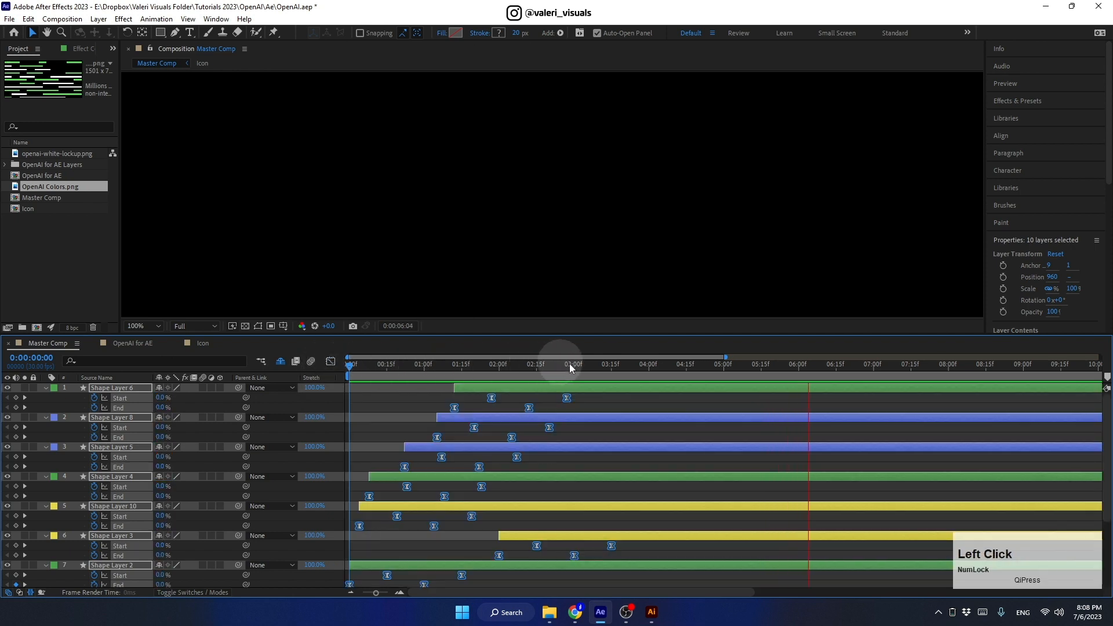
left_click_drag(541, 368, 429, 384)
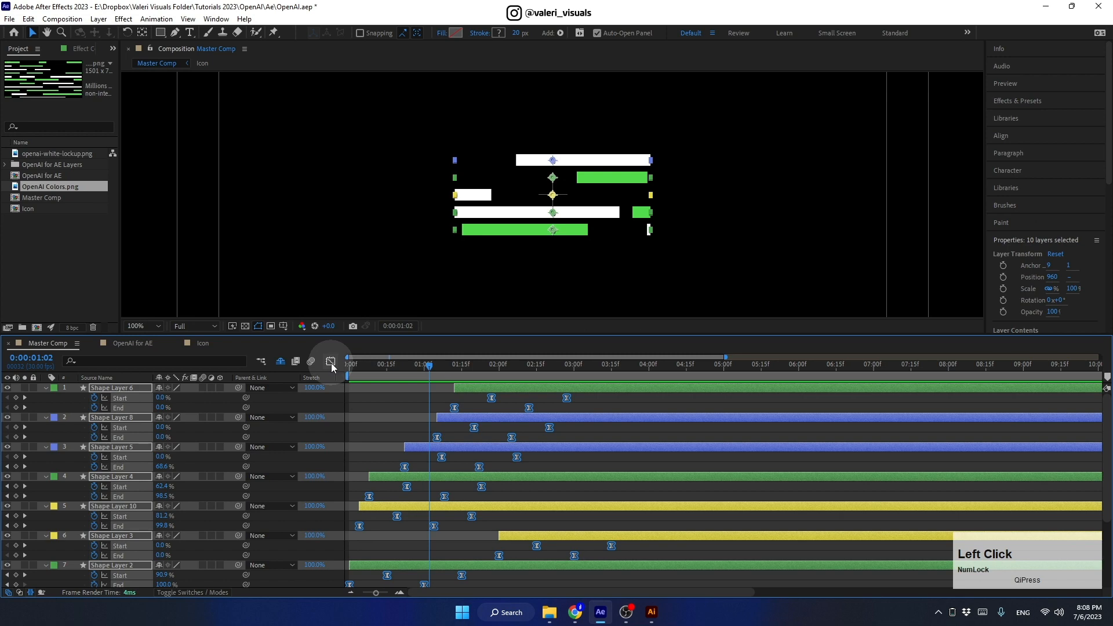
key("u")
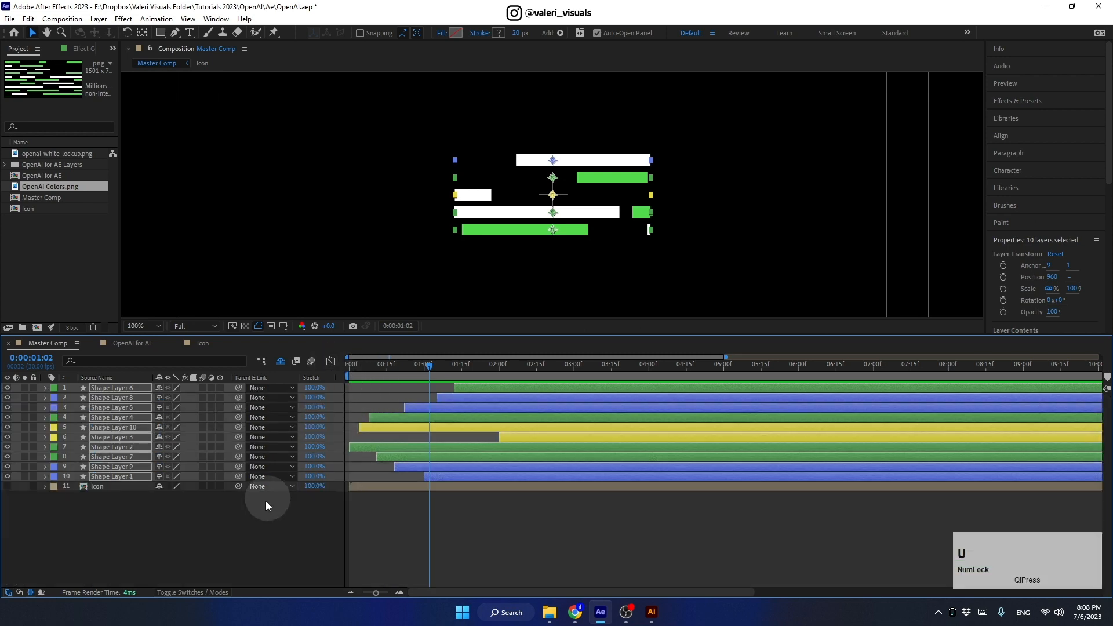
left_click(281, 501)
left_click(422, 368)
left_click_drag(422, 367, 328, 380)
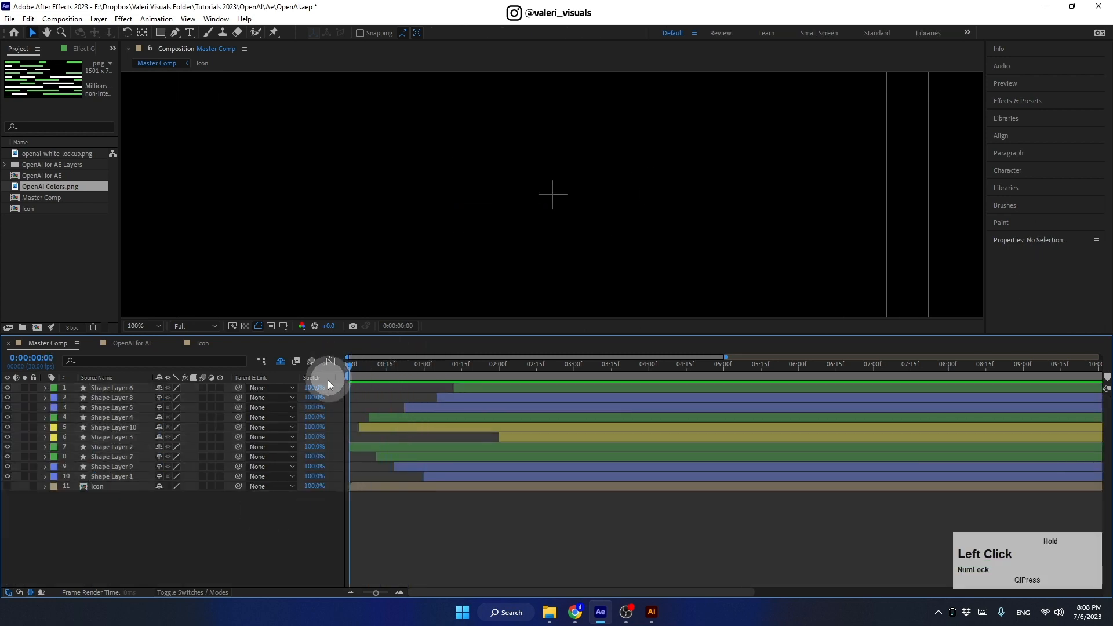
key("space")
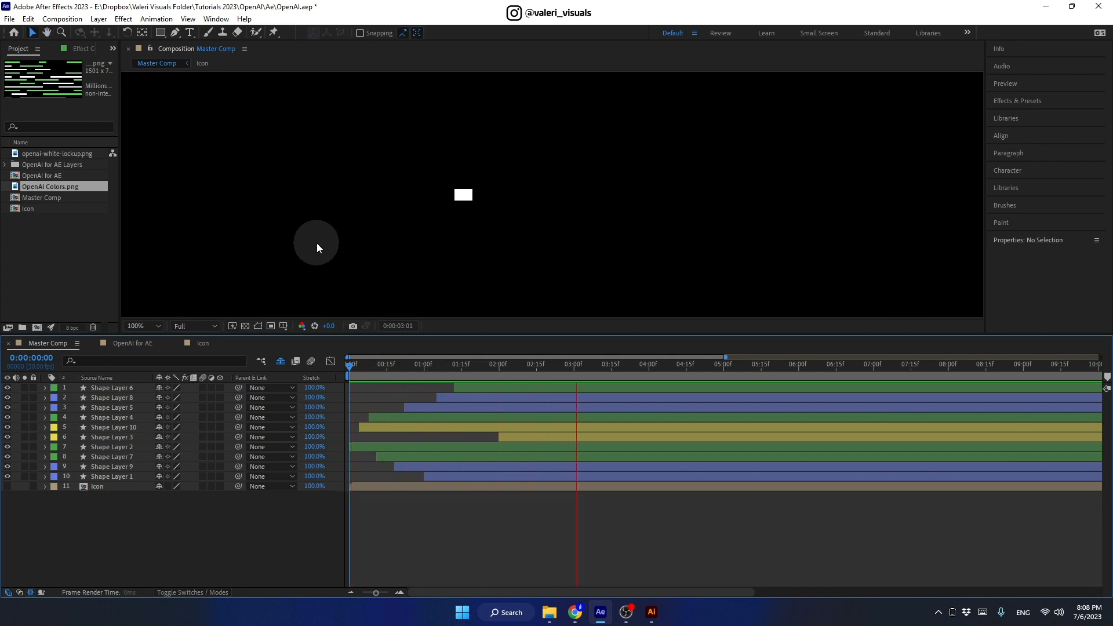
key("space")
- Shift Shape Layer 8 to start at about 0:00:00:27 and Shape Layer 9 at about 0:00:00:24, and save the project
left_click(356, 375)
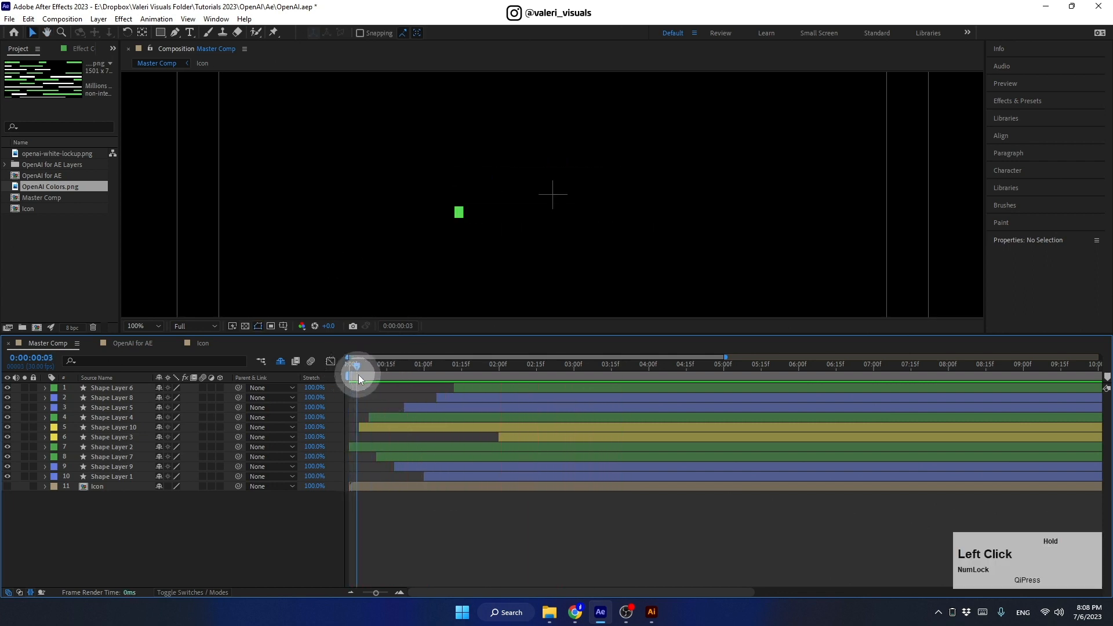
left_click_drag(359, 375, 381, 377)
left_click_drag(424, 334, 445, 457)
left_click(434, 486)
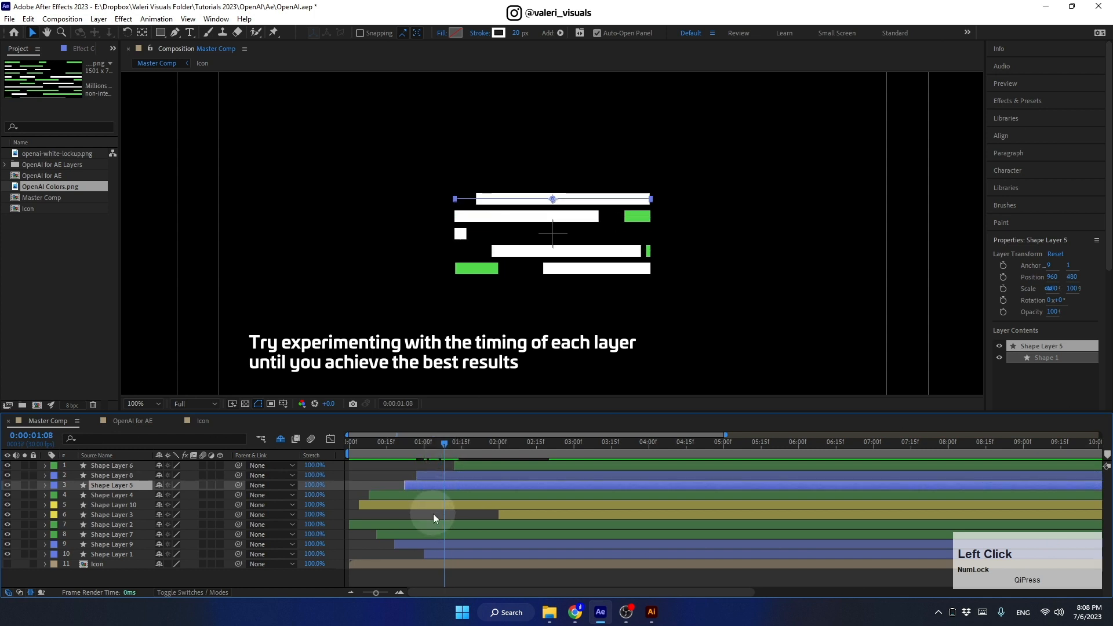
left_click_drag(435, 545, 439, 545)
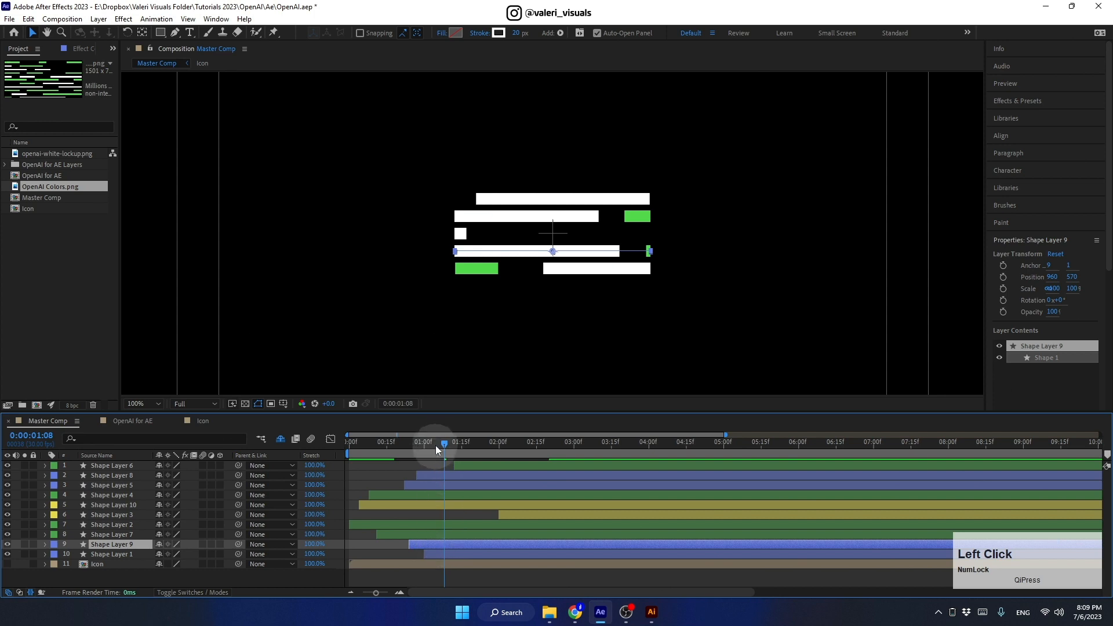
left_click_drag(436, 445, 565, 470)
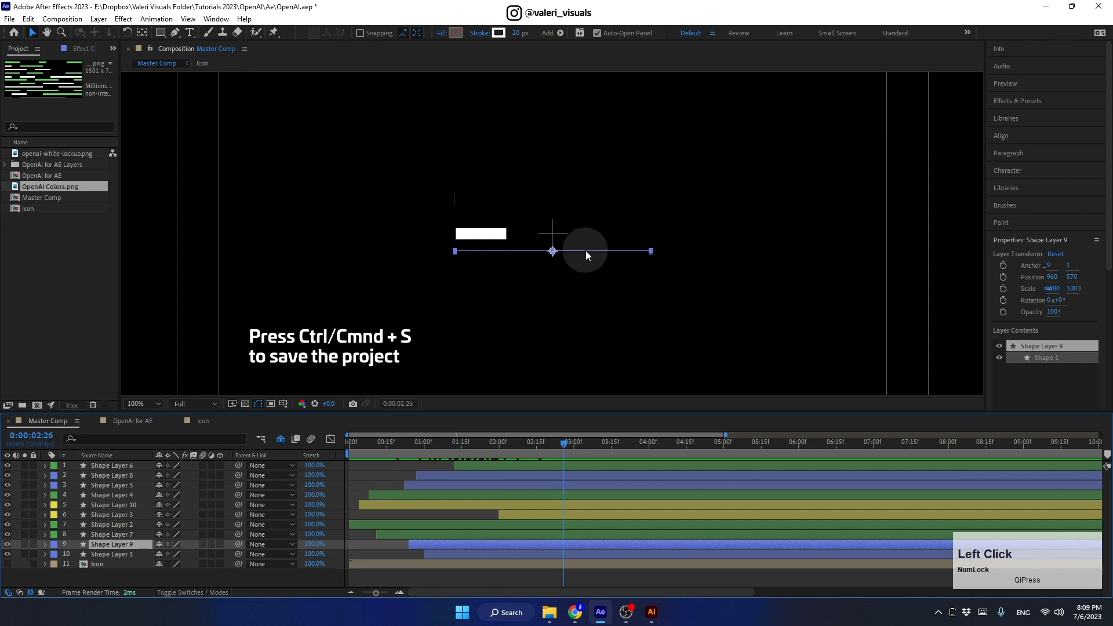
key("ctrl+s")
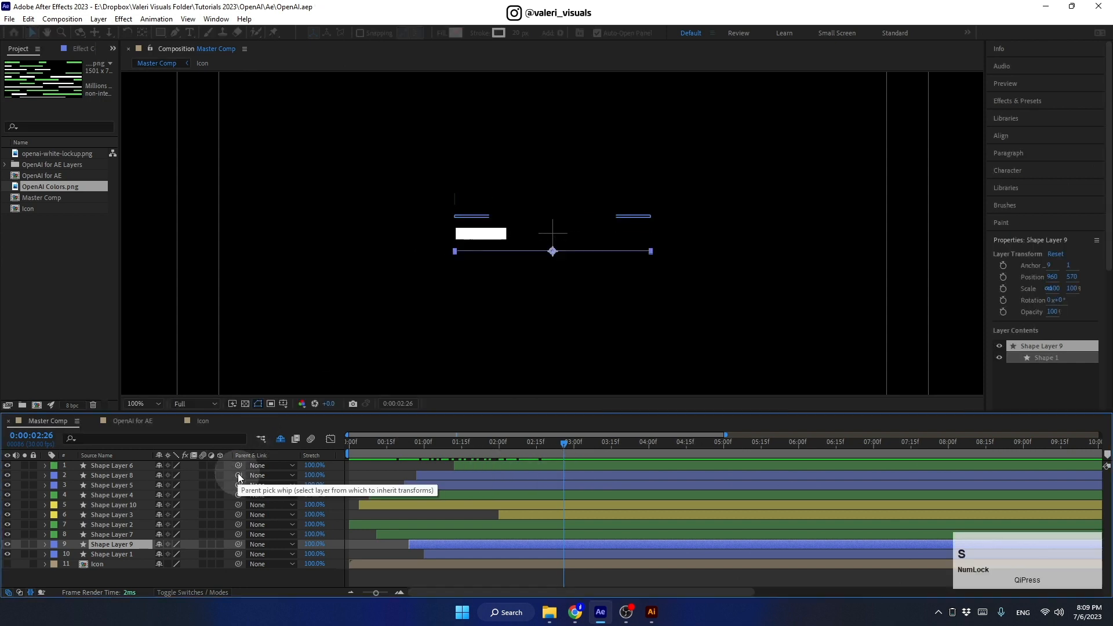
- Make the Icon layer visible and scrub the composition to 0:00:00:20, where the icon is partly drawn
key("space")
left_click_drag(264, 278, 370, 281)
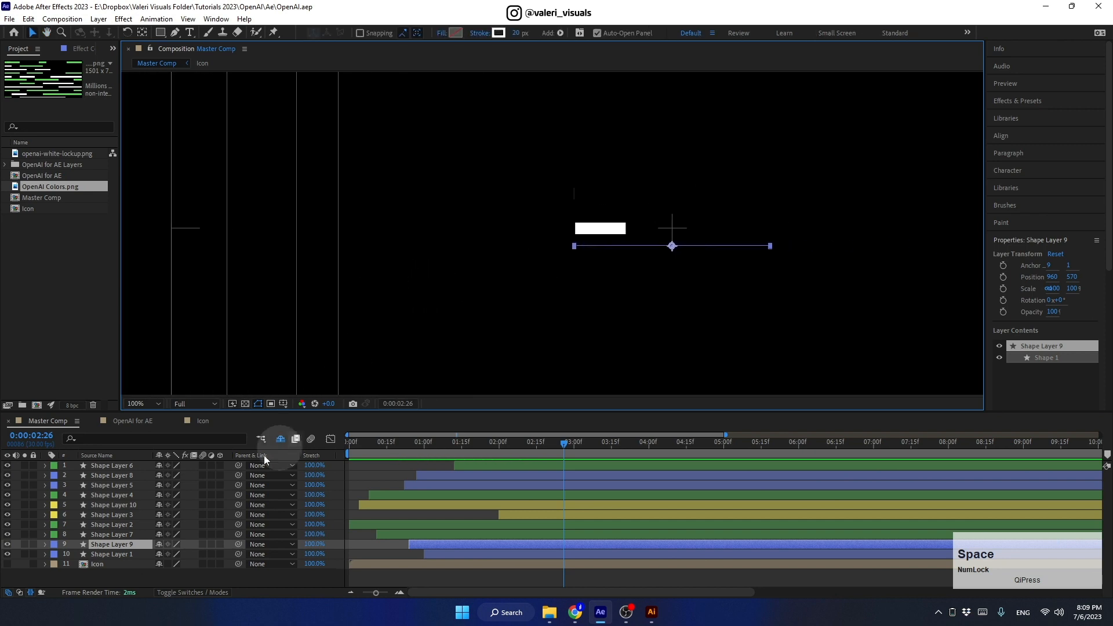
left_click(8, 564)
left_click_drag(565, 442, 381, 478)
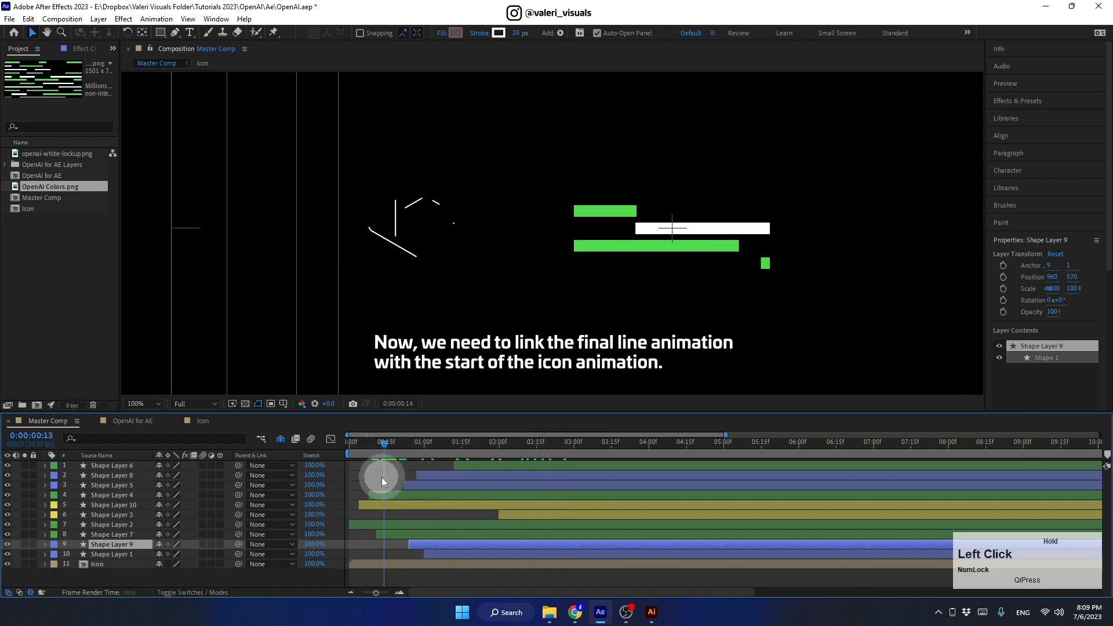
left_click(396, 562)
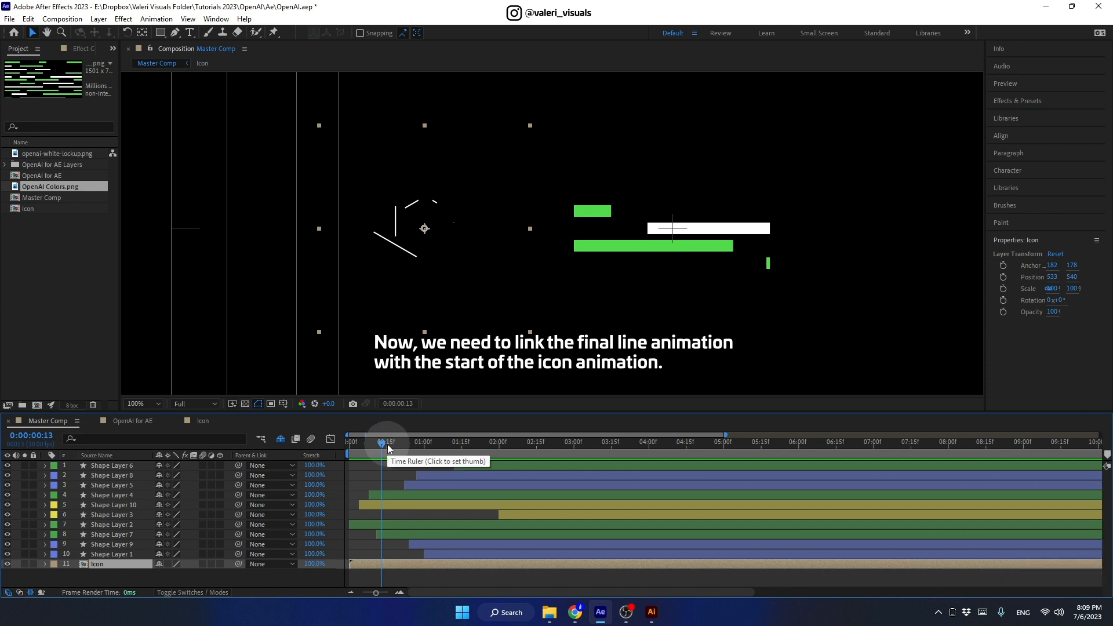
left_click_drag(388, 444, 400, 475)
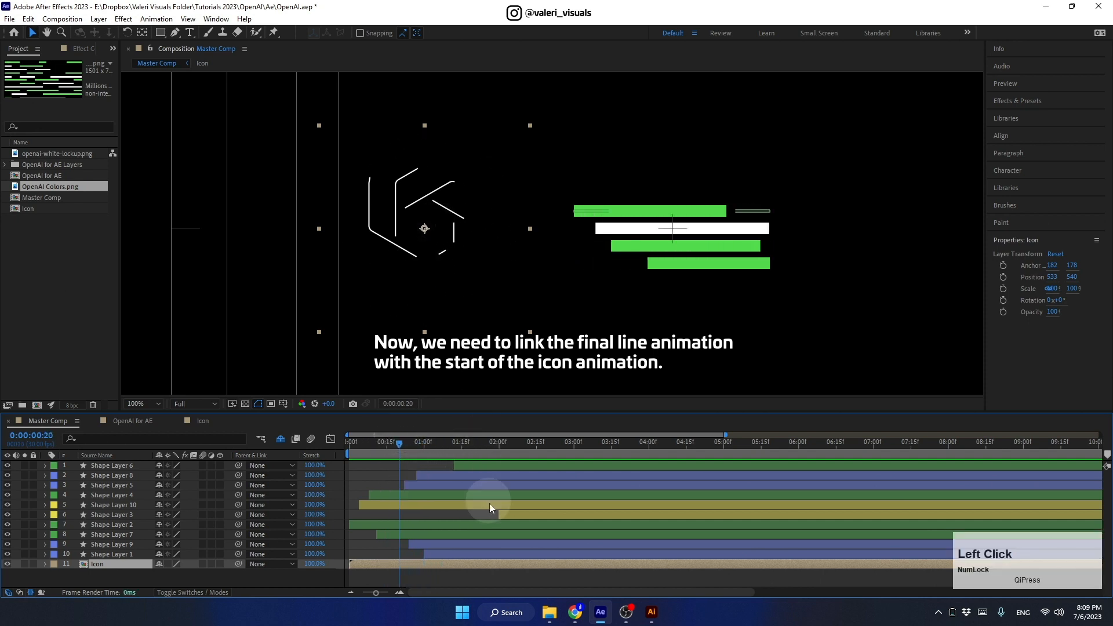
- Show the rulers and add a vertical and a horizontal guide crossing at the lower end of the icon's outer left stroke
left_click(506, 518)
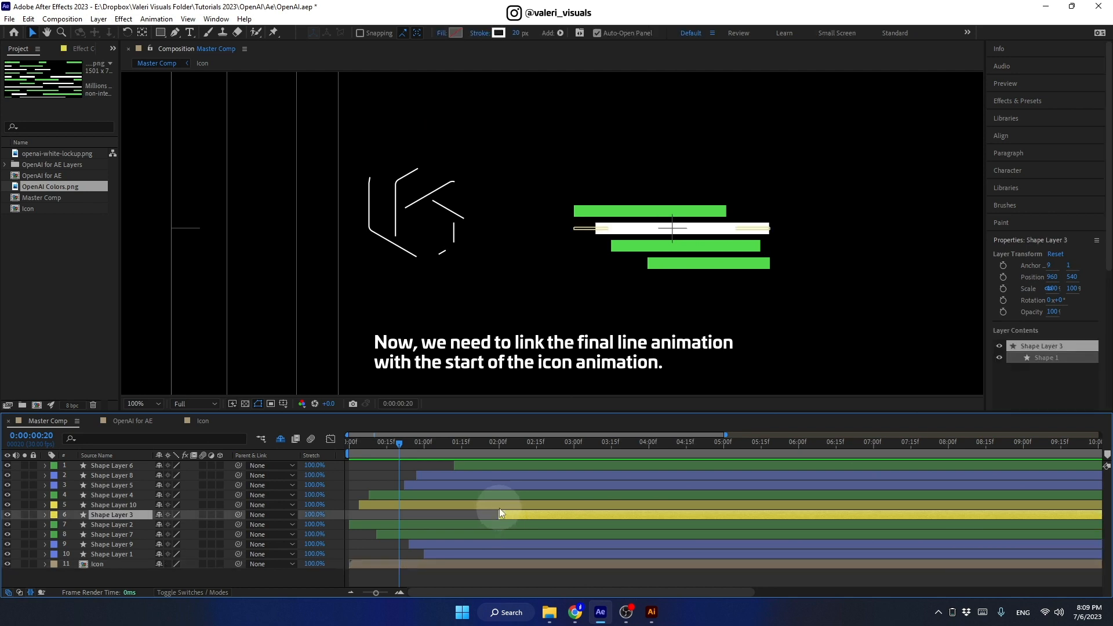
left_click(371, 179)
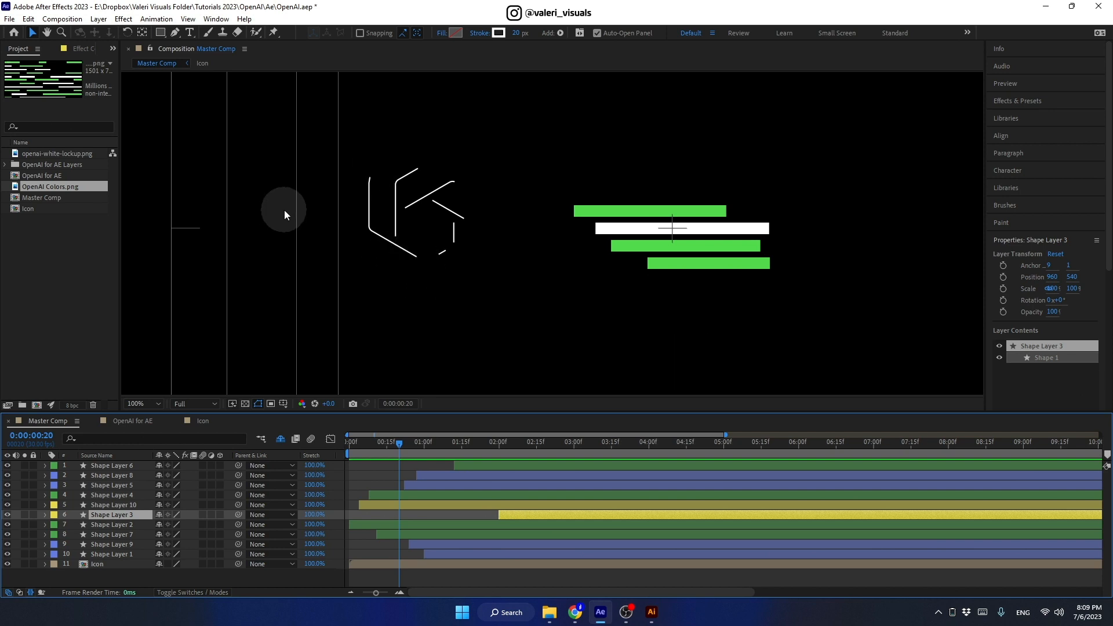
key("ctrl+r")
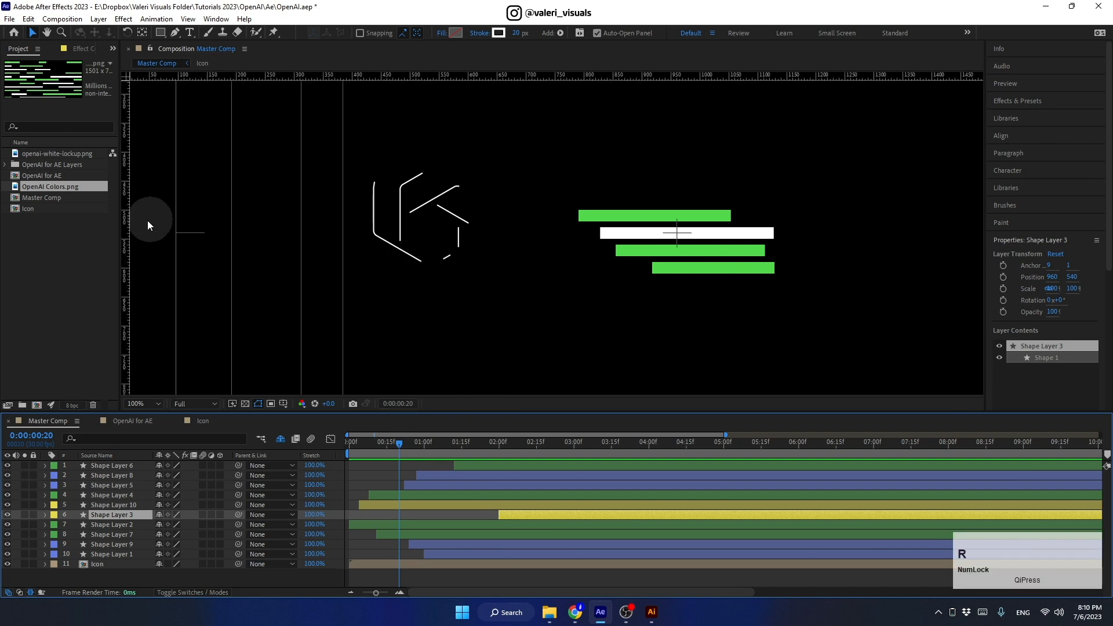
left_click_drag(126, 236, 421, 352)
left_click_drag(378, 76, 396, 261)
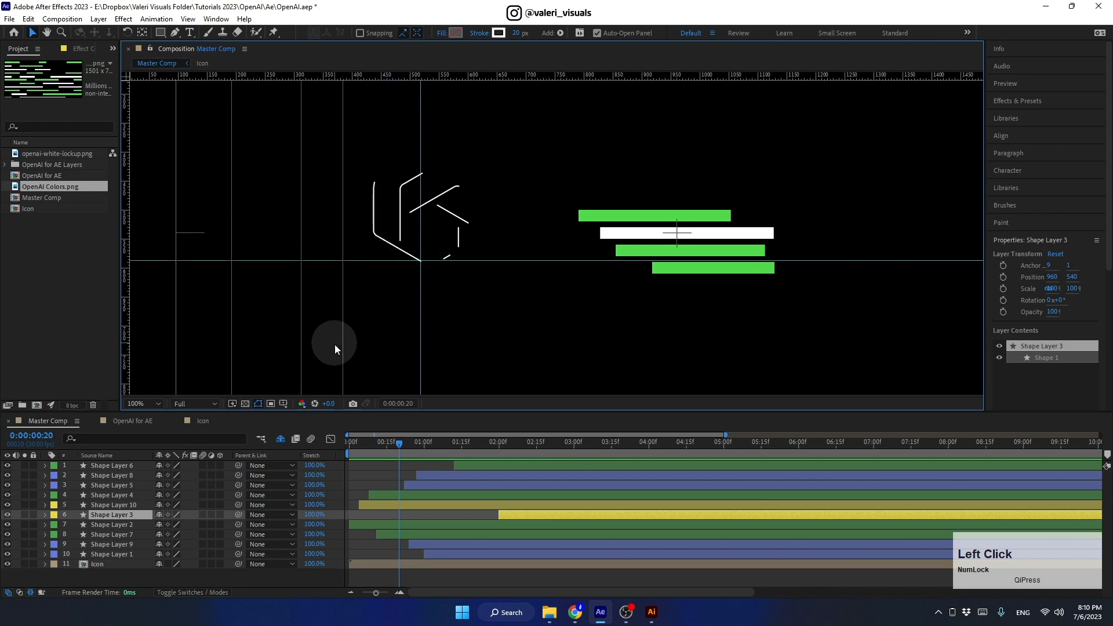
- At 0:00:02:12, hide the Icon layer and extend Shape Layer 3's path from its left end toward the icon guides with the Pen tool
left_click_drag(396, 442, 527, 468)
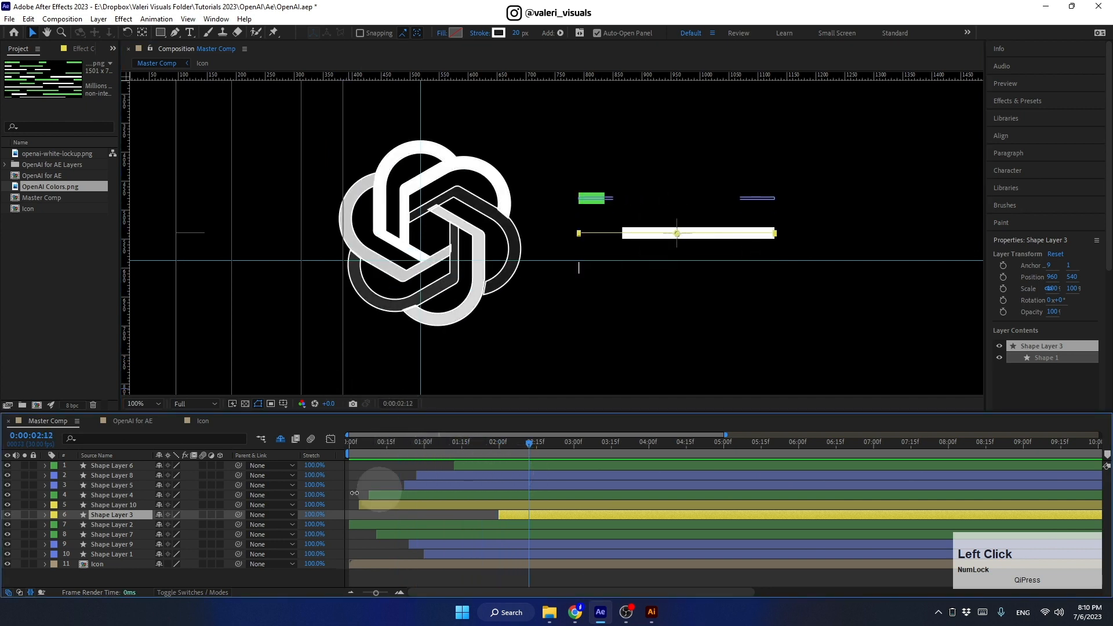
left_click(7, 565)
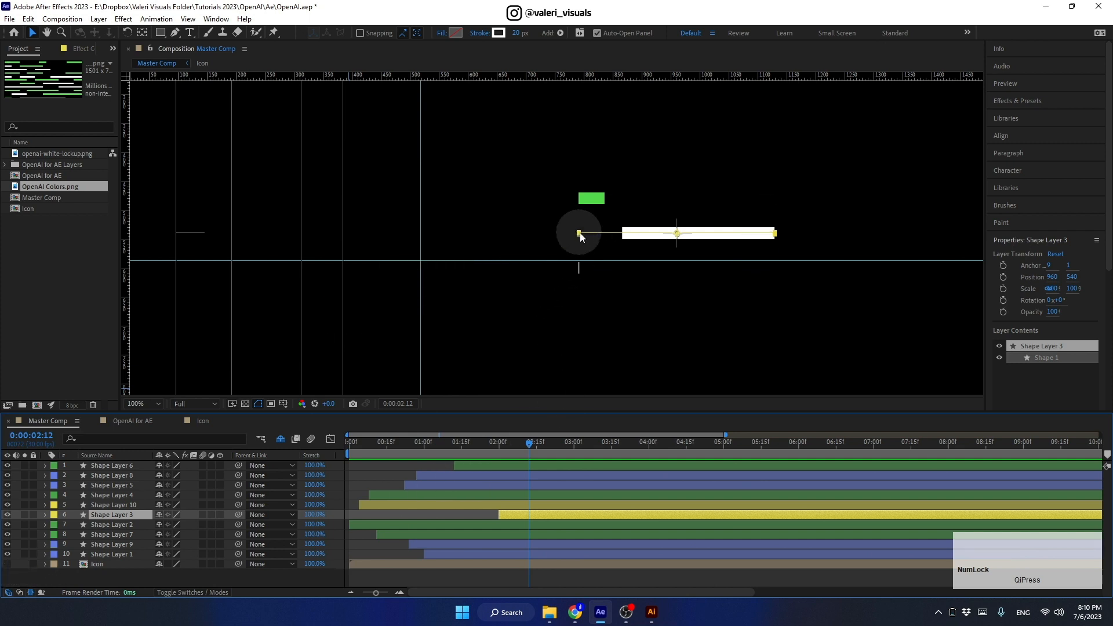
left_click(176, 32)
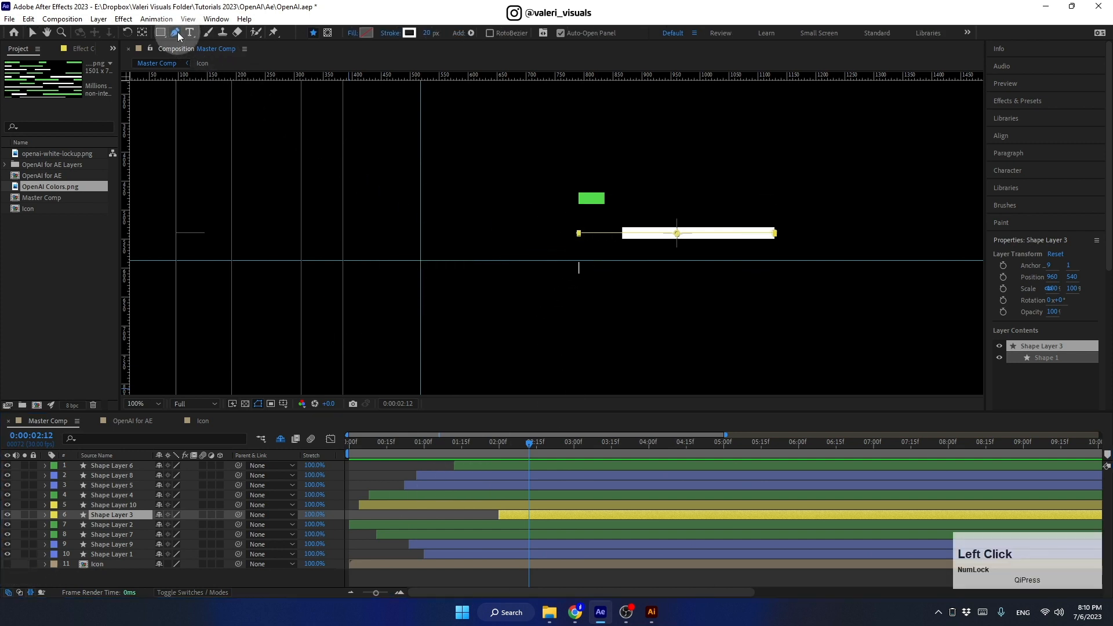
left_click(578, 234)
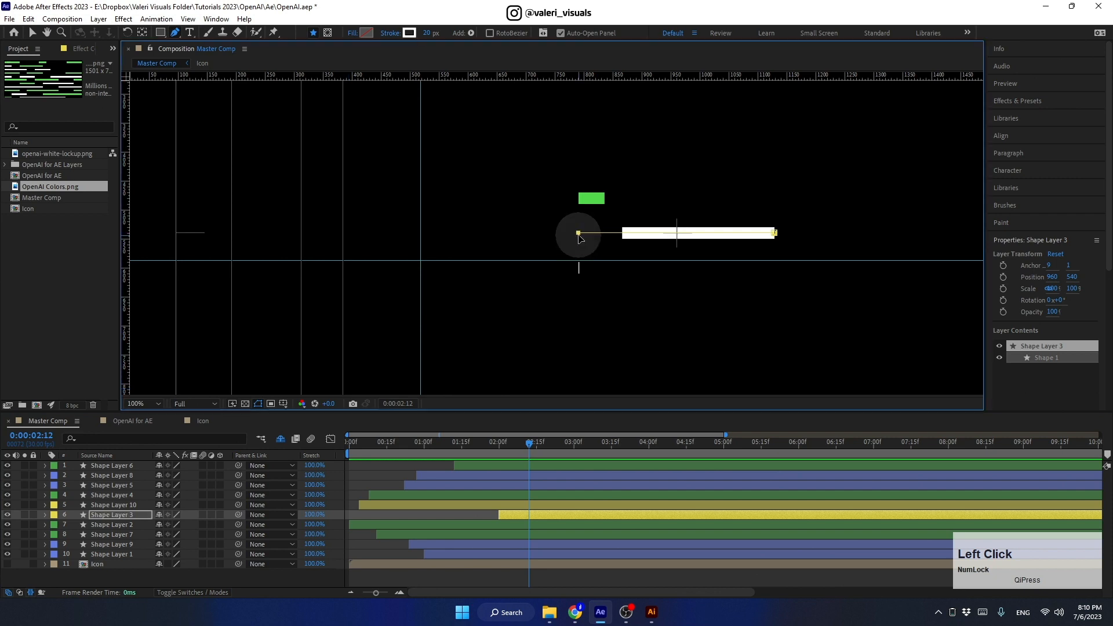
left_click(431, 256)
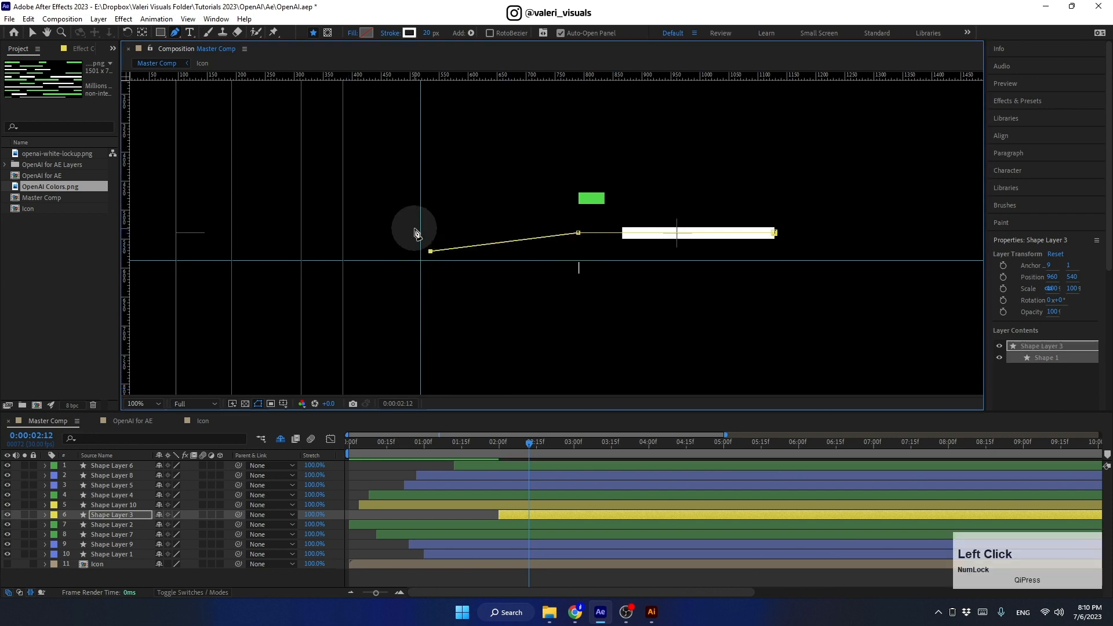
- Move the path's new end point to the guide intersection and add a bend point on the horizontal guide
scroll(419, 250, "up", 2)
left_click_drag(305, 265, 284, 283)
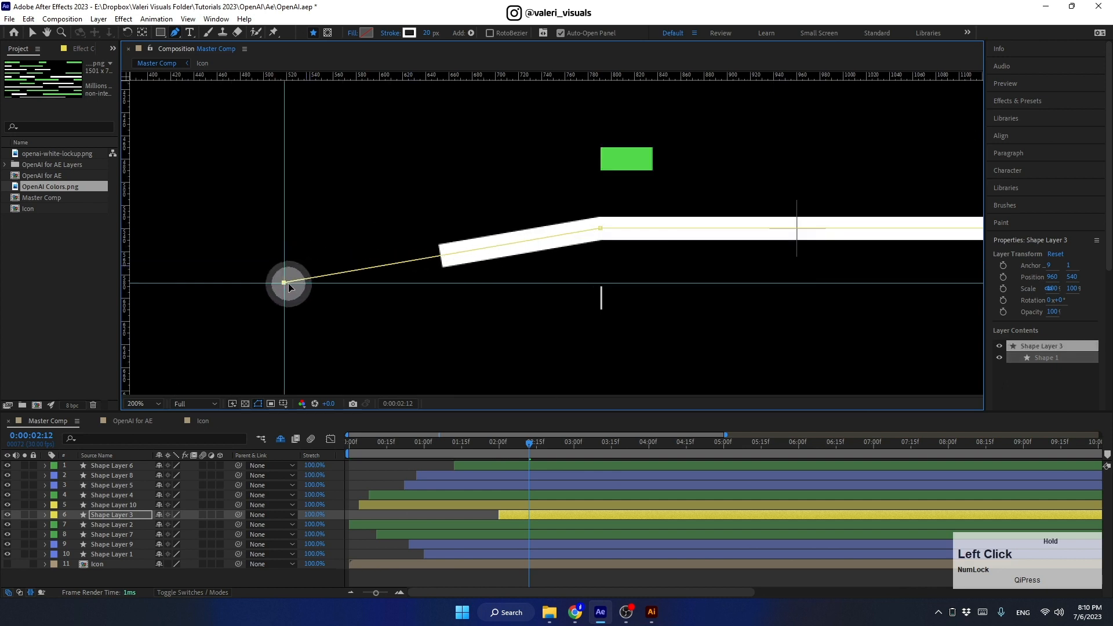
left_click(468, 254)
left_click_drag(467, 253, 471, 280)
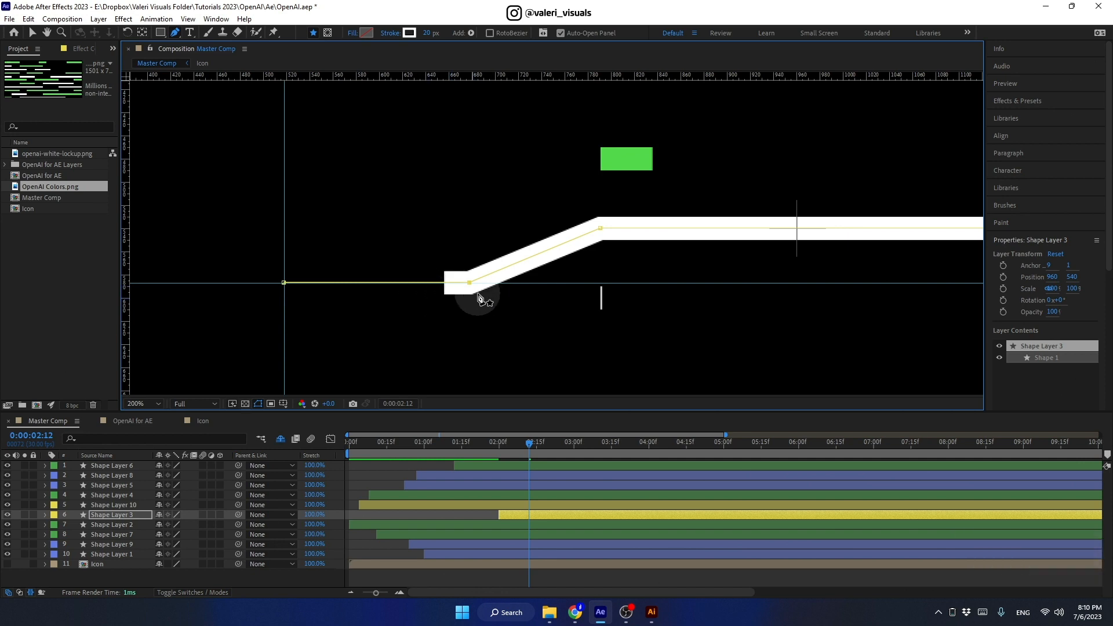
- Set Shape Layer 3's stroke line join to Round Join and collapse its contents
left_click(43, 515)
left_click(55, 525)
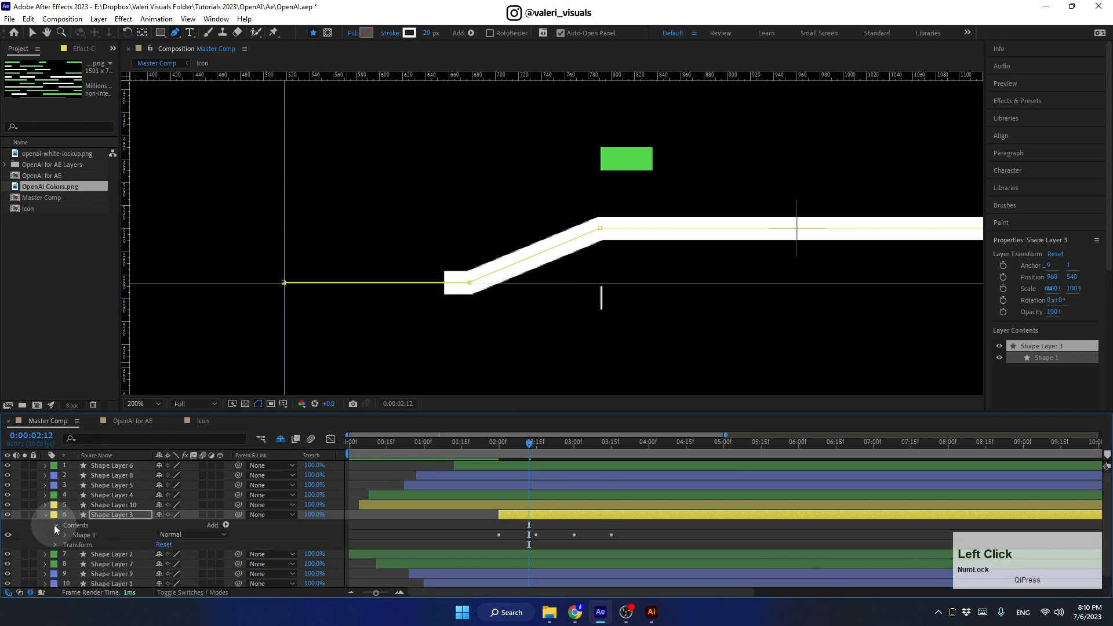
left_click(63, 534)
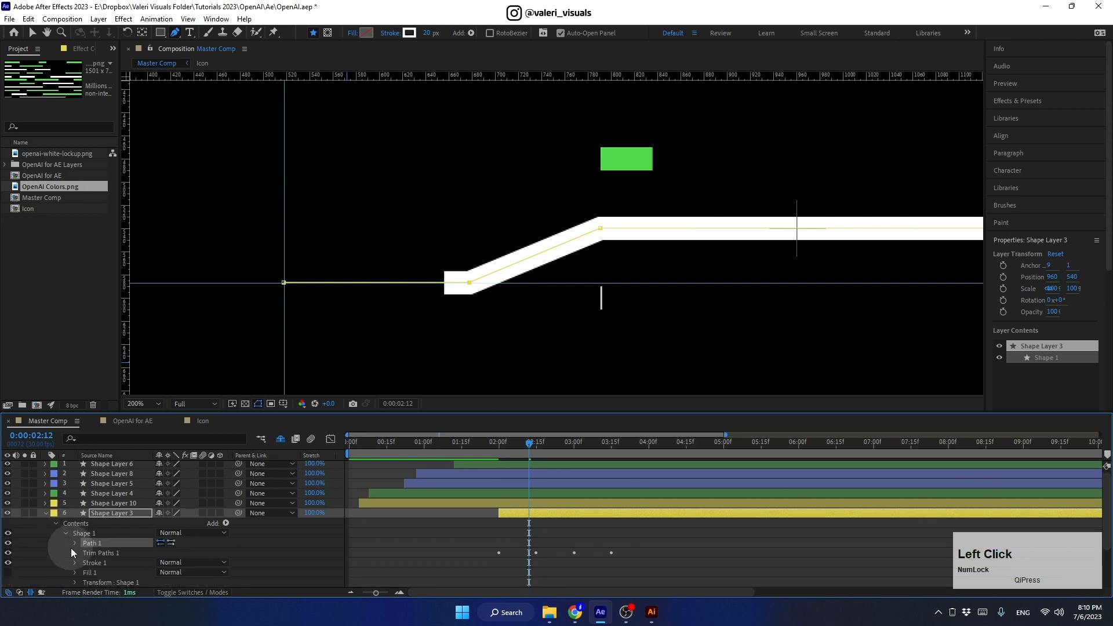
left_click(73, 562)
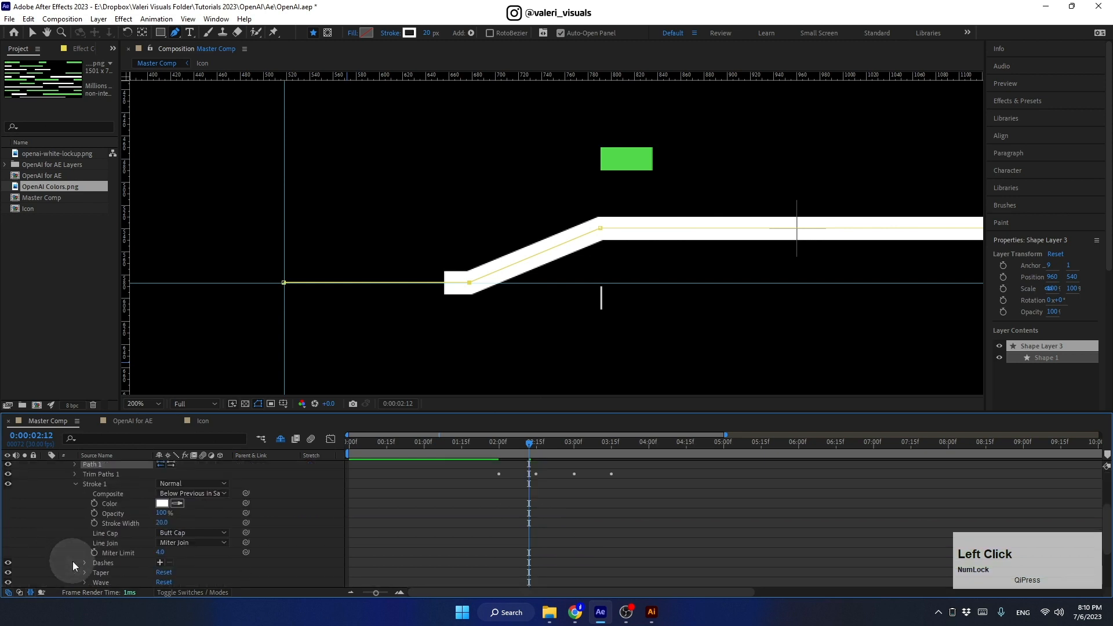
left_click(166, 545)
left_click(167, 568)
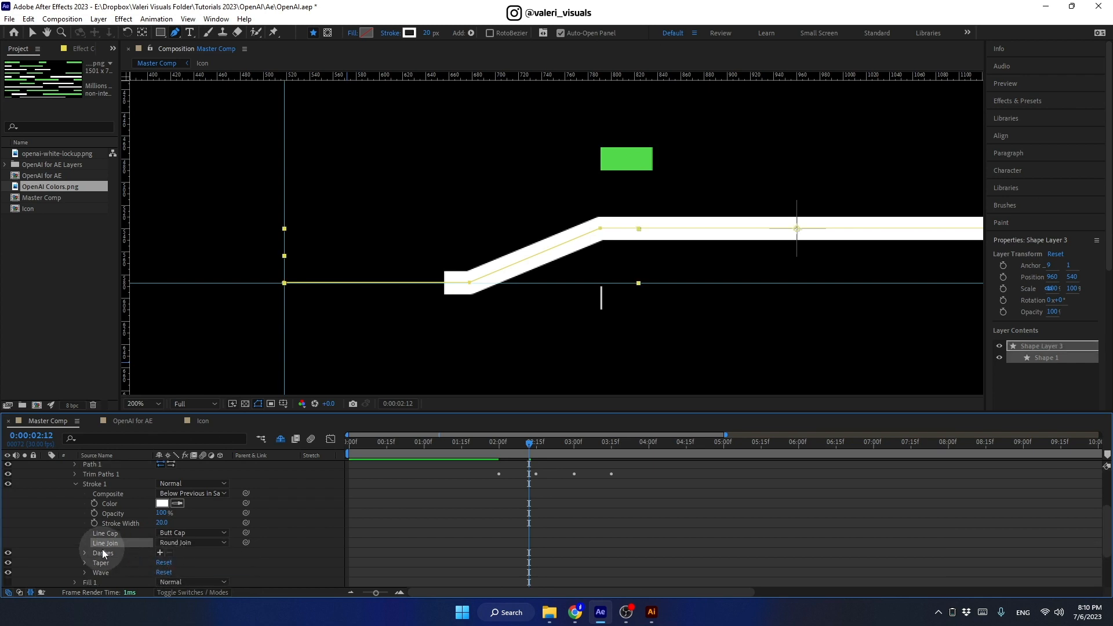
scroll(83, 544, "up", 1)
left_click(73, 514)
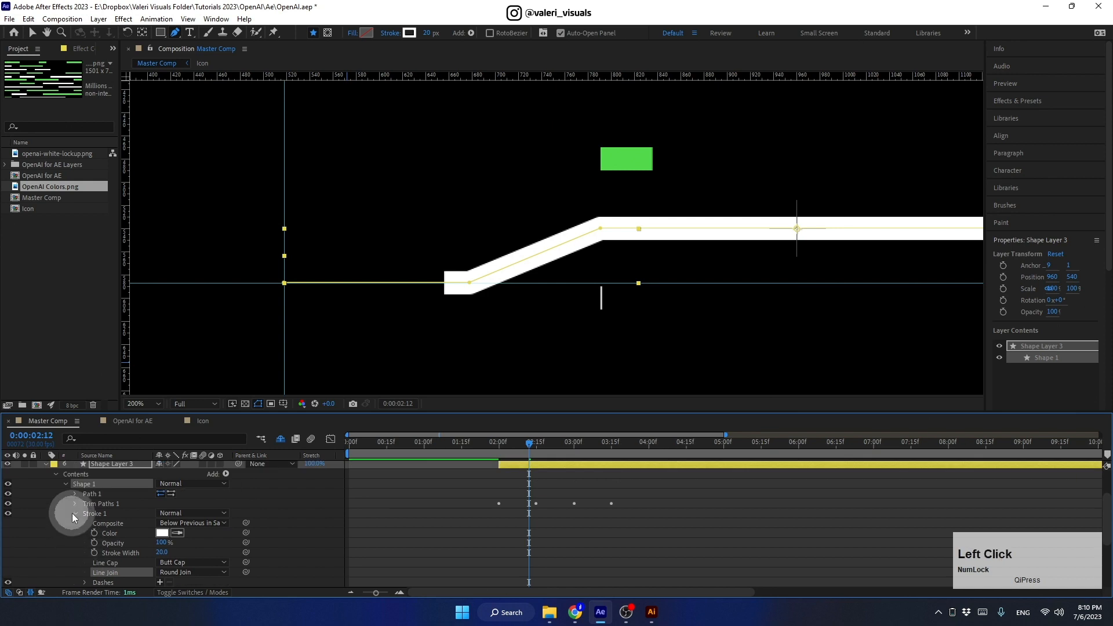
left_click(56, 475)
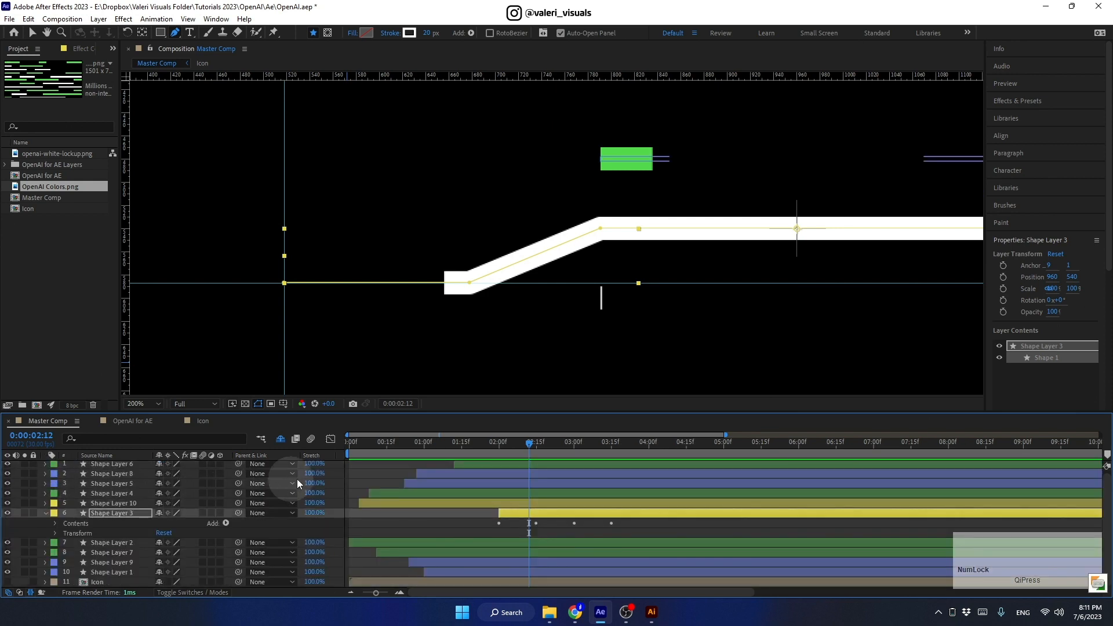
- Scrub to 0:00:02:23, collapse Shape Layer 3 and make the Icon layer visible
left_click(501, 444)
mouse_move(492, 446)
left_mouse_down()
mouse_move(596, 450)
mouse_move(500, 468)
mouse_move(558, 468)
left_mouse_up()
left_click(46, 513)
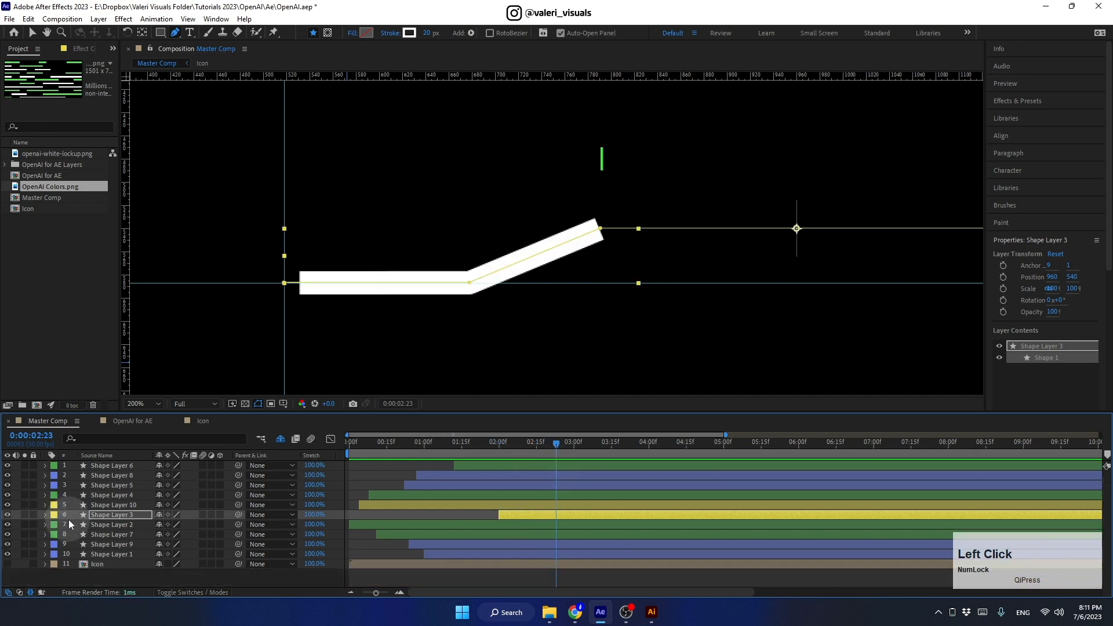
left_click(91, 563)
left_click(7, 564)
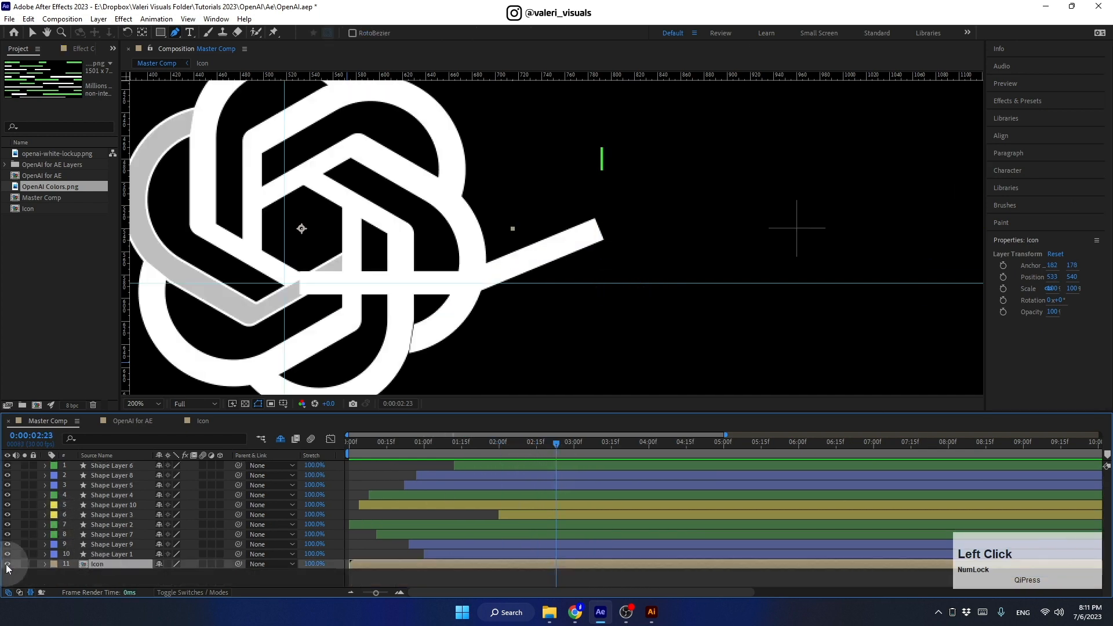
- Shift the Icon layer to start at about 0:00:02:29 and scrub to 0:00:03:07 to check how the line meets the icon
left_click(377, 538)
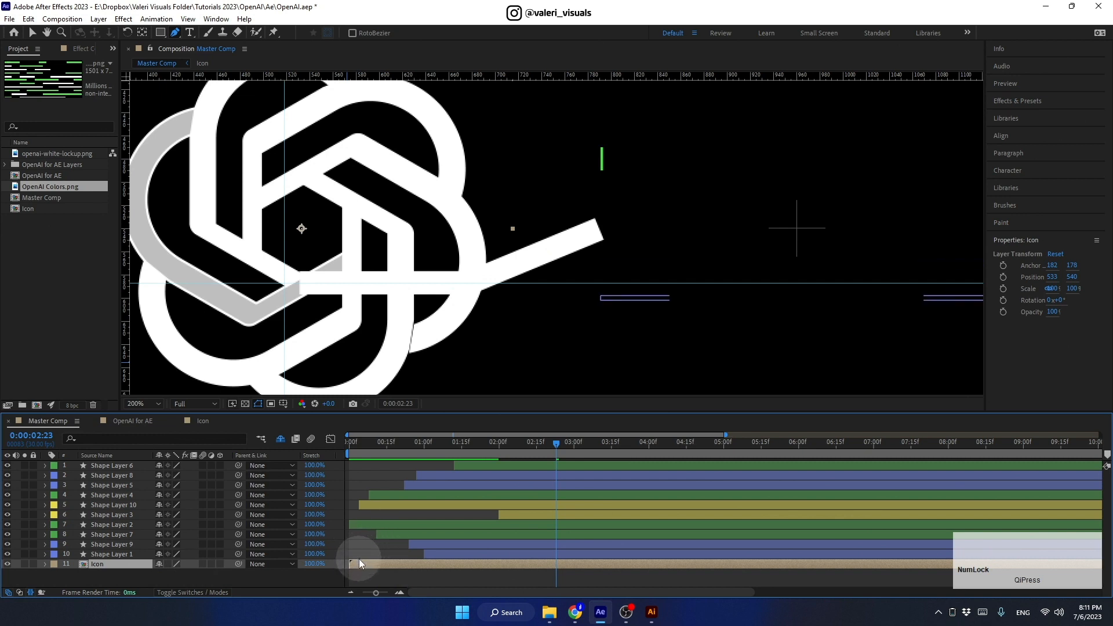
left_click_drag(360, 562, 563, 564)
left_click_drag(548, 446, 572, 464)
left_click(561, 564)
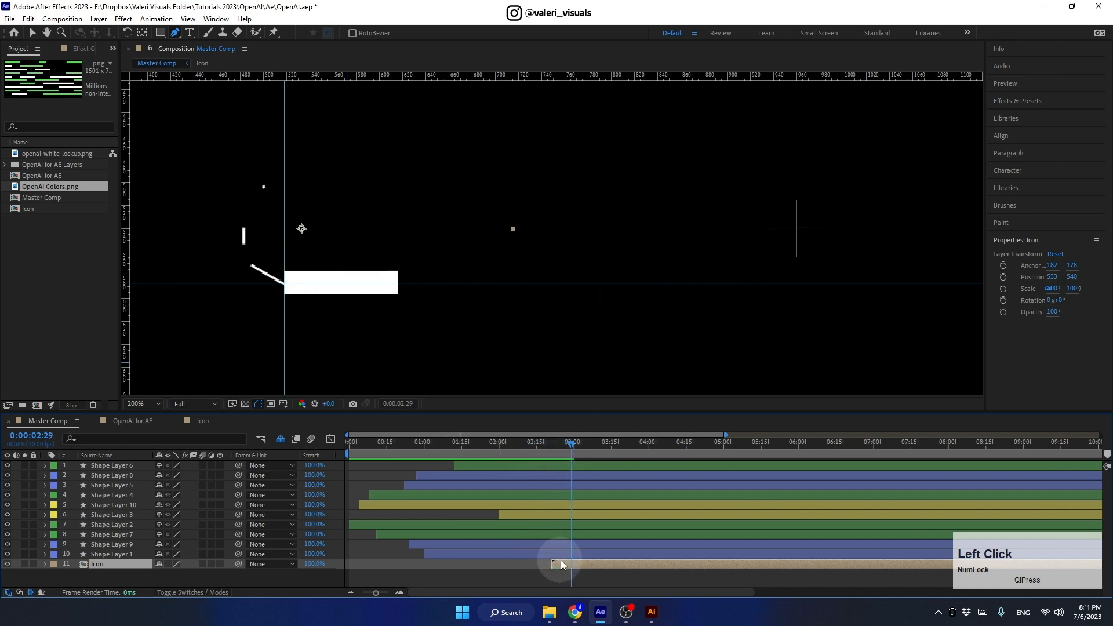
left_click_drag(566, 564, 576, 565)
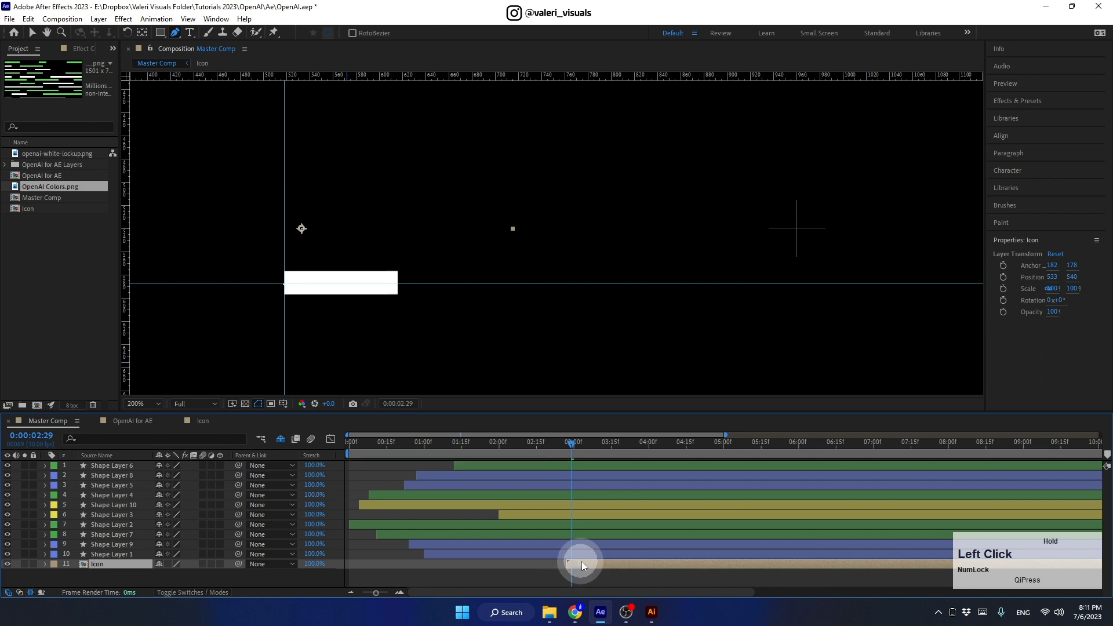
left_click_drag(570, 443, 590, 465)
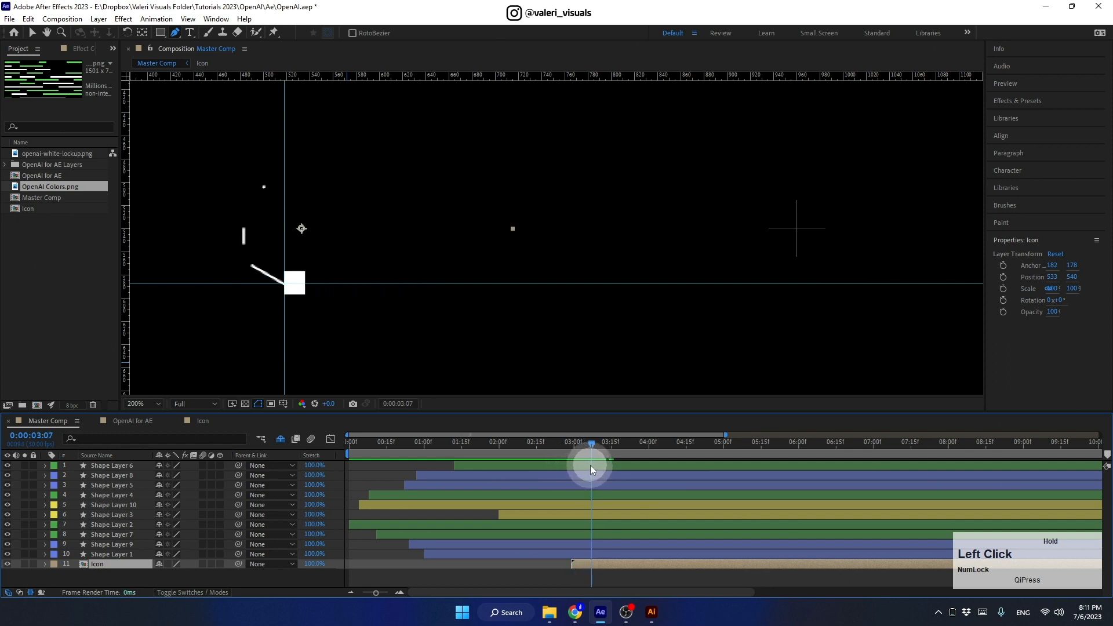
- Reveal Shape Layer 3's keyframes and shift both Start keyframes to about 0:00:02:22 and 0:00:03:22
left_click(517, 512)
key("u")
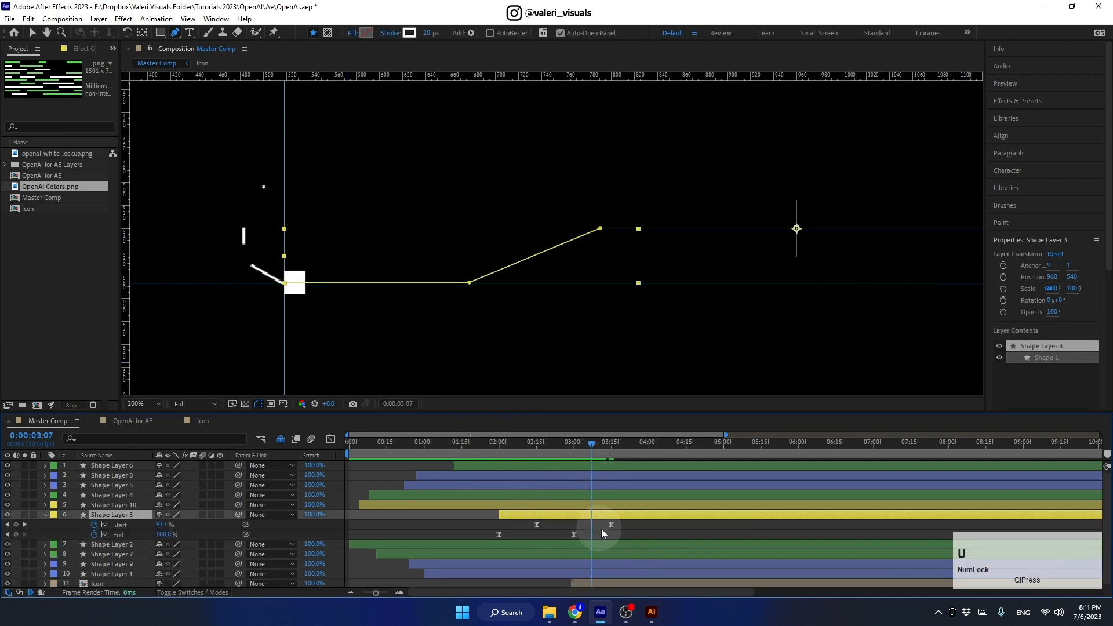
mouse_move(616, 528)
left_mouse_down()
mouse_move(532, 527)
mouse_move(577, 528)
left_mouse_up()
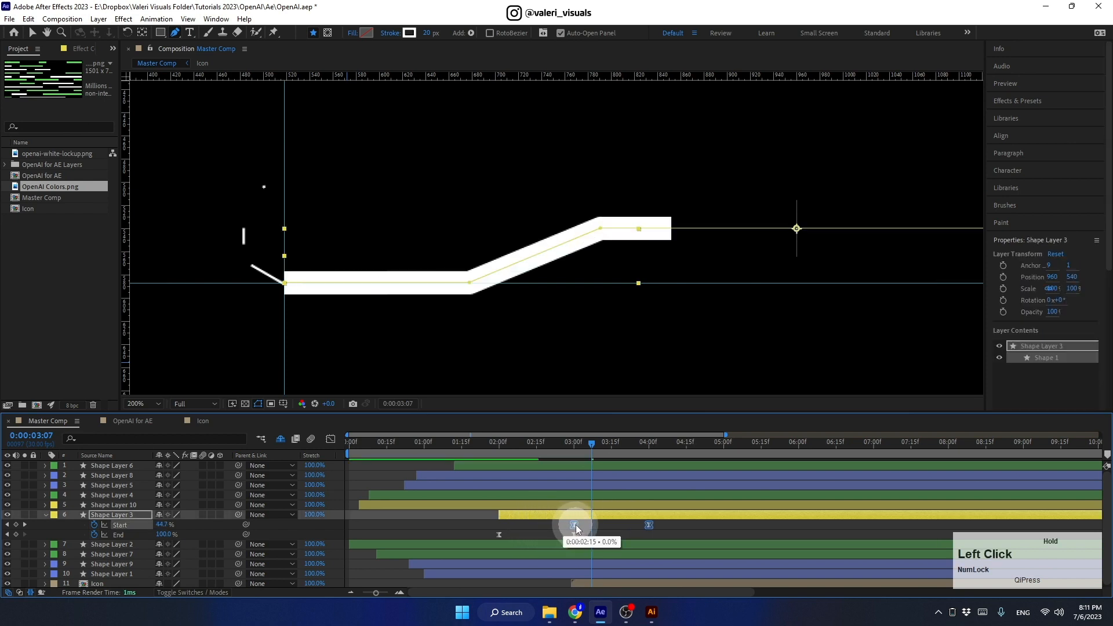
left_click(511, 456)
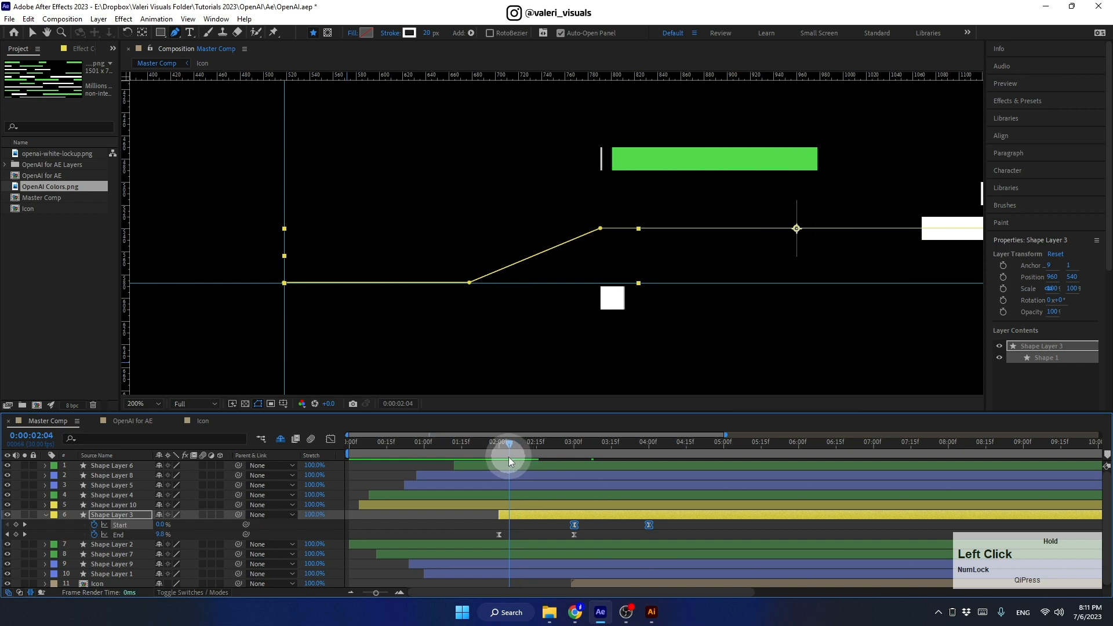
mouse_move(510, 457)
left_mouse_down()
mouse_move(587, 460)
mouse_move(649, 444)
mouse_move(558, 460)
mouse_move(621, 458)
left_mouse_up()
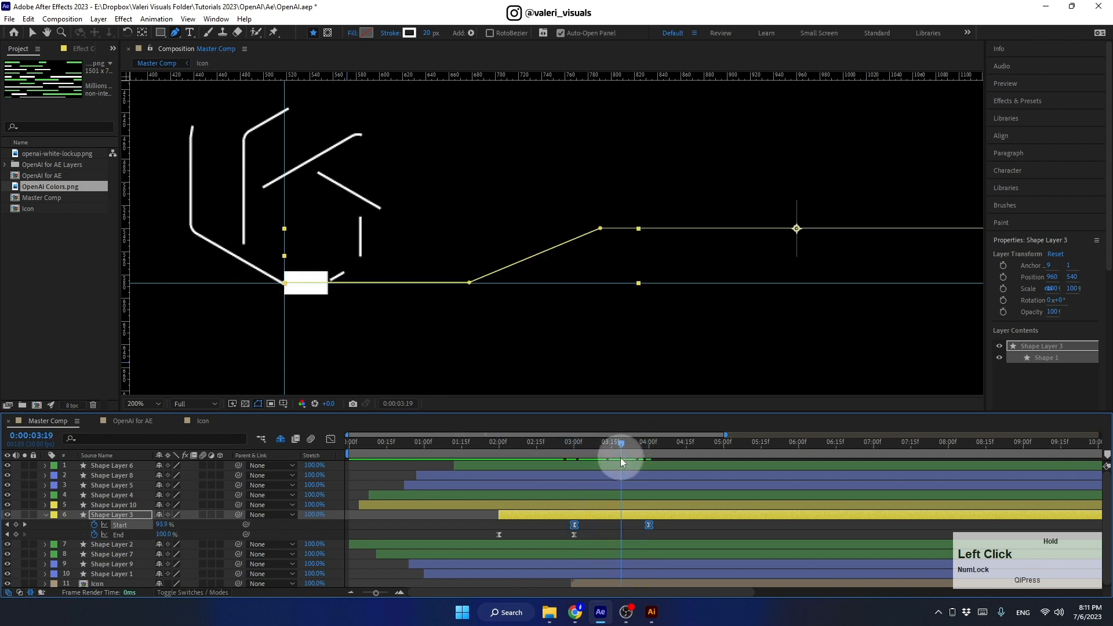
left_click_drag(648, 524, 629, 525)
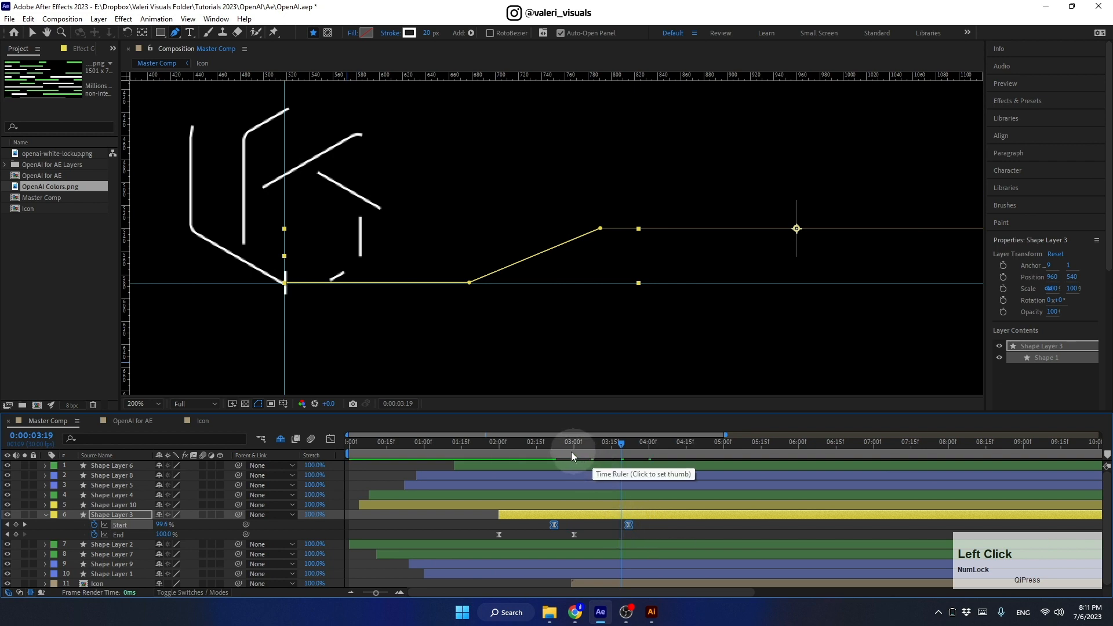
- Scrub through the line-to-icon transition, then play the animation from 0:00:01:26 to check it
left_click_drag(551, 458, 618, 482)
scroll(653, 290, "down", 2)
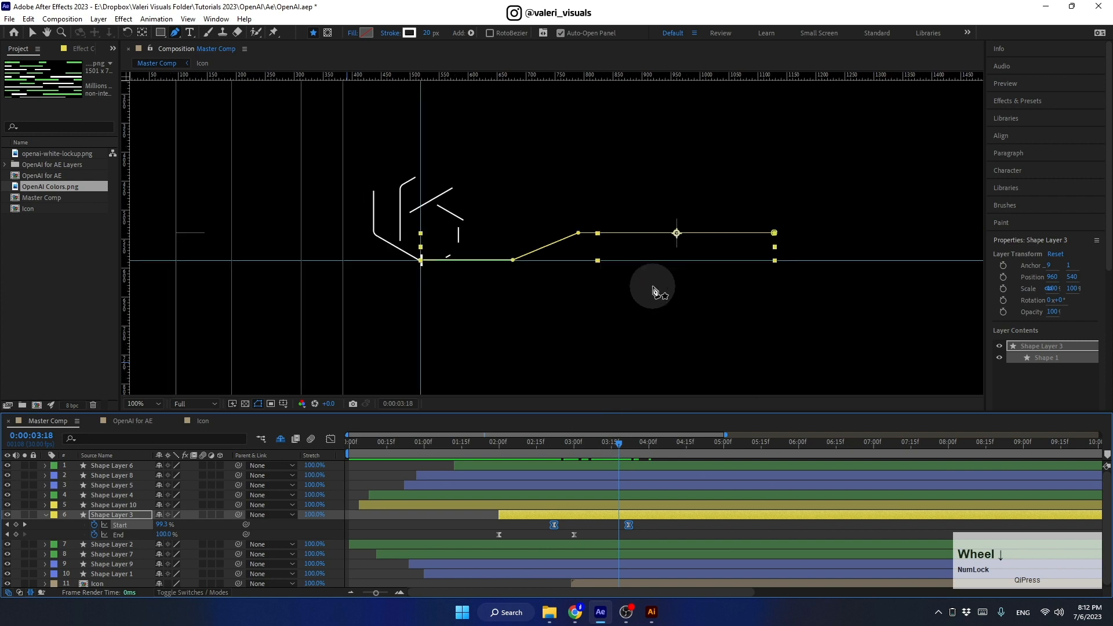
left_click_drag(588, 454, 488, 466)
key("space")
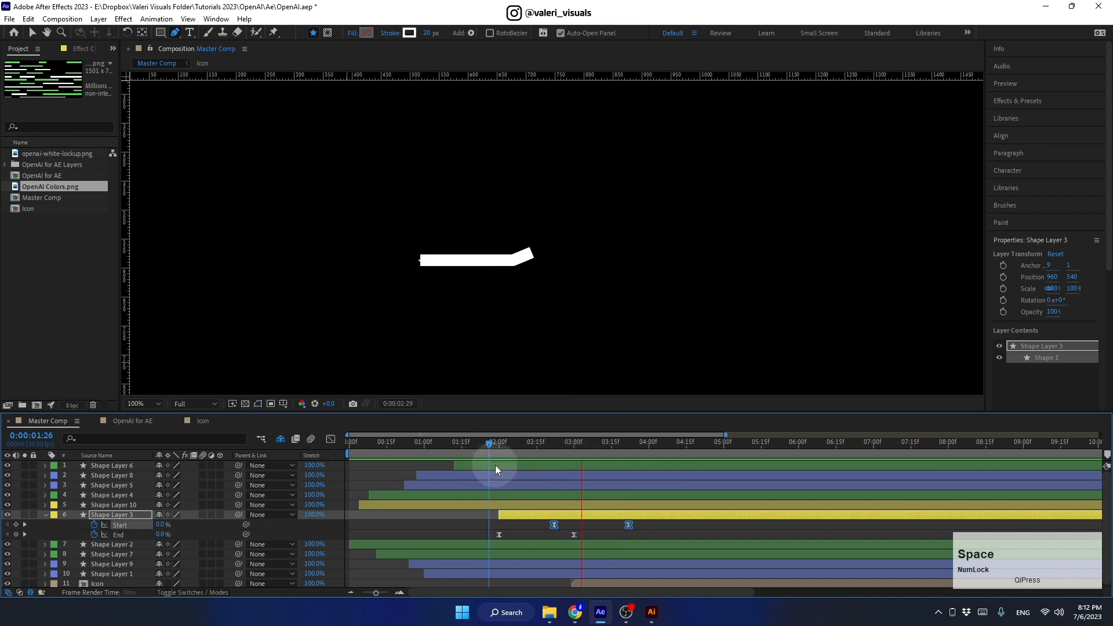
key("space")
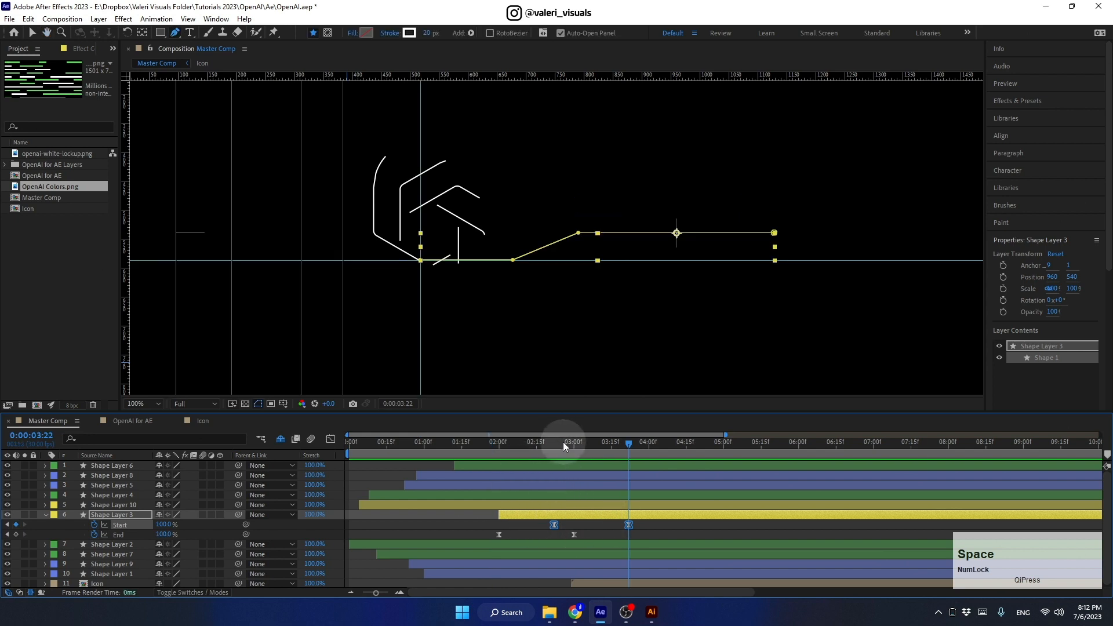
- Apply Easy Ease to all of Shape Layer 3's Start and End keyframes
left_click_drag(563, 442, 525, 463)
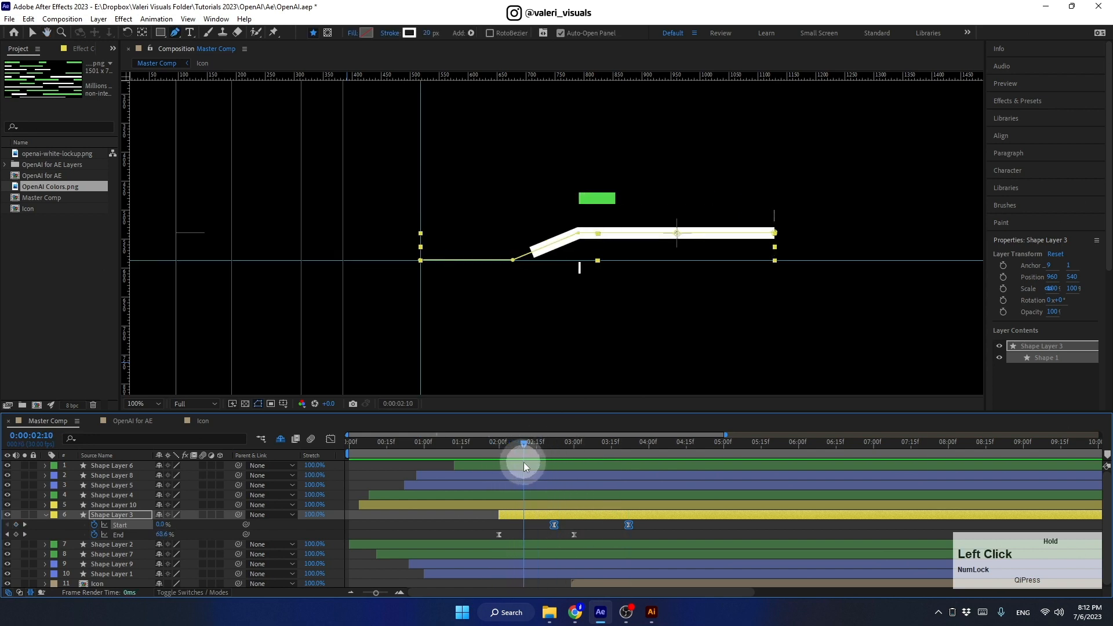
left_click_drag(642, 521, 487, 541)
right_click(498, 535)
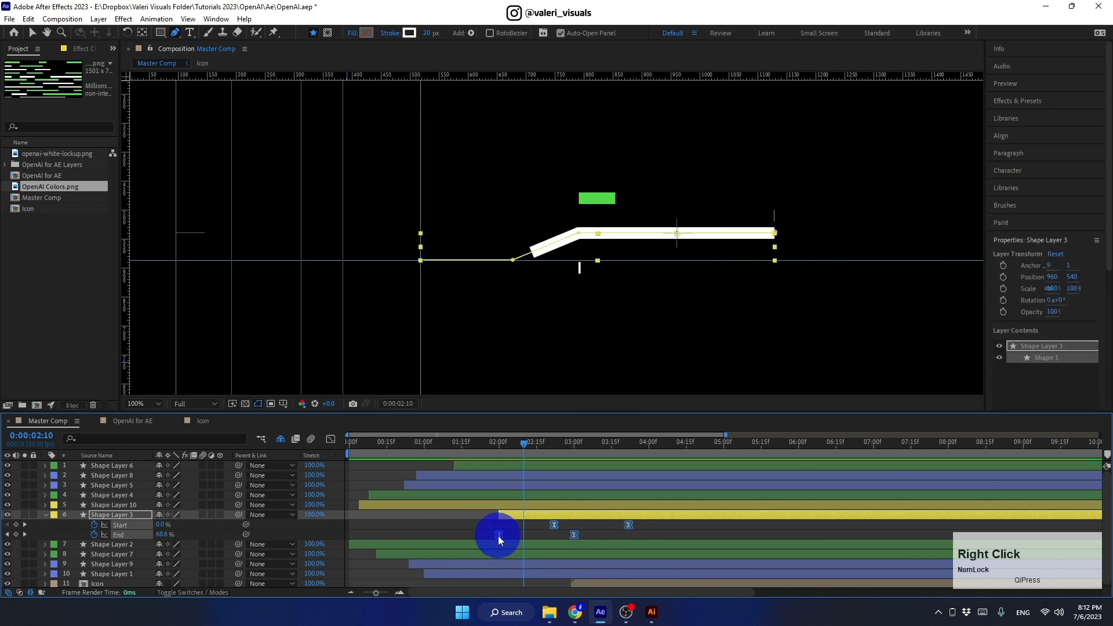
mouse_move(580, 527)
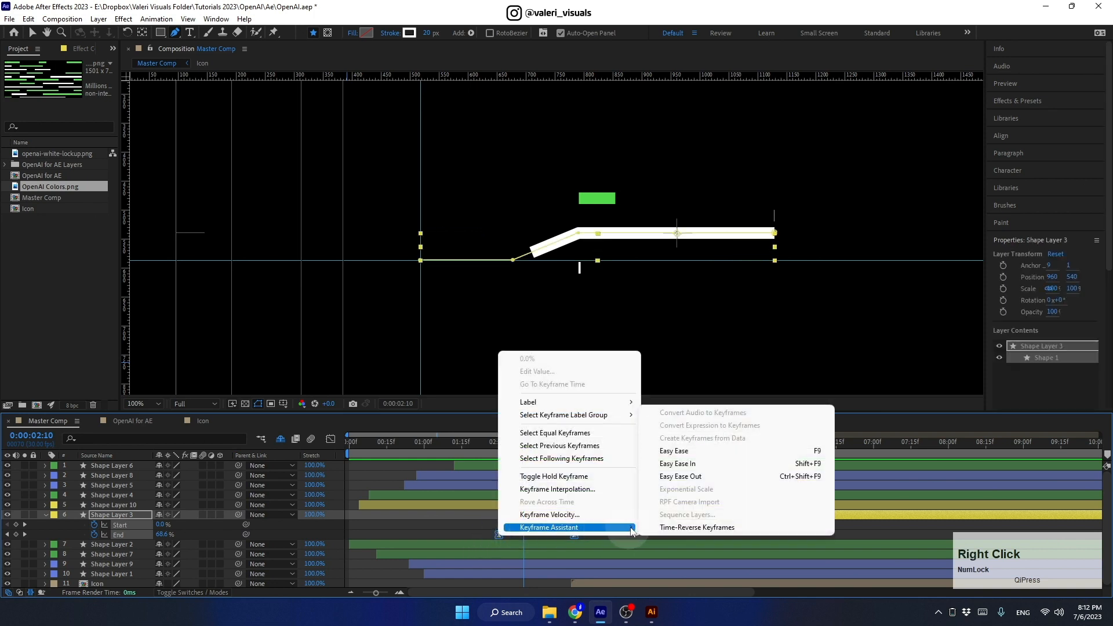
left_click(684, 454)
- Play the animation from 0:00:01:23 and move Shape Layer 3's last Start keyframe to about 0:00:03:20
left_click_drag(522, 449, 482, 450)
key("space")
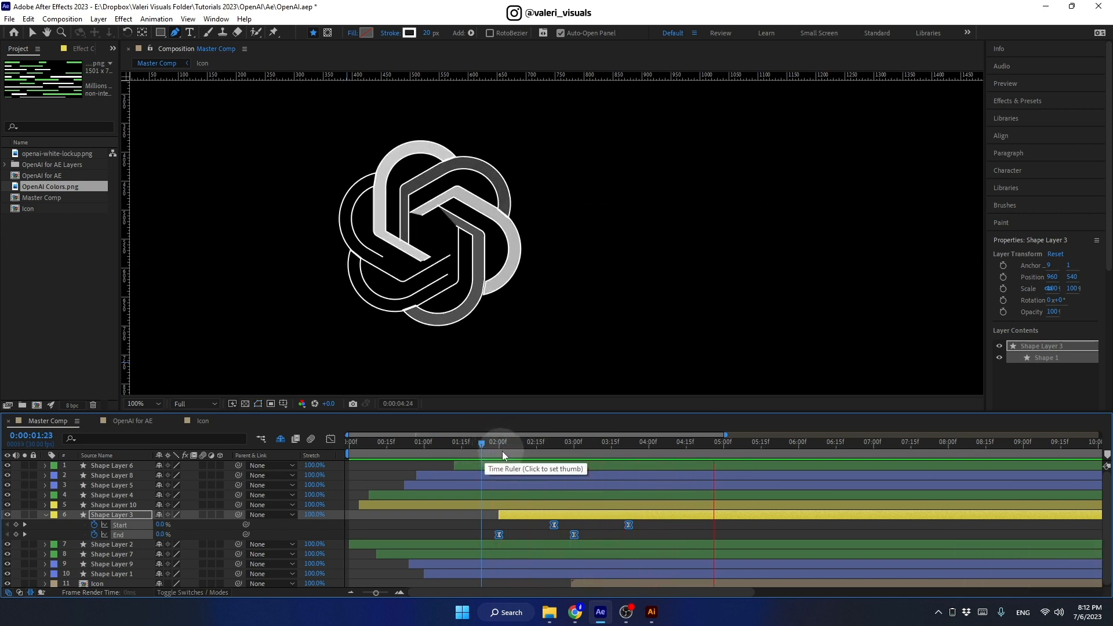
left_click_drag(507, 444, 621, 443)
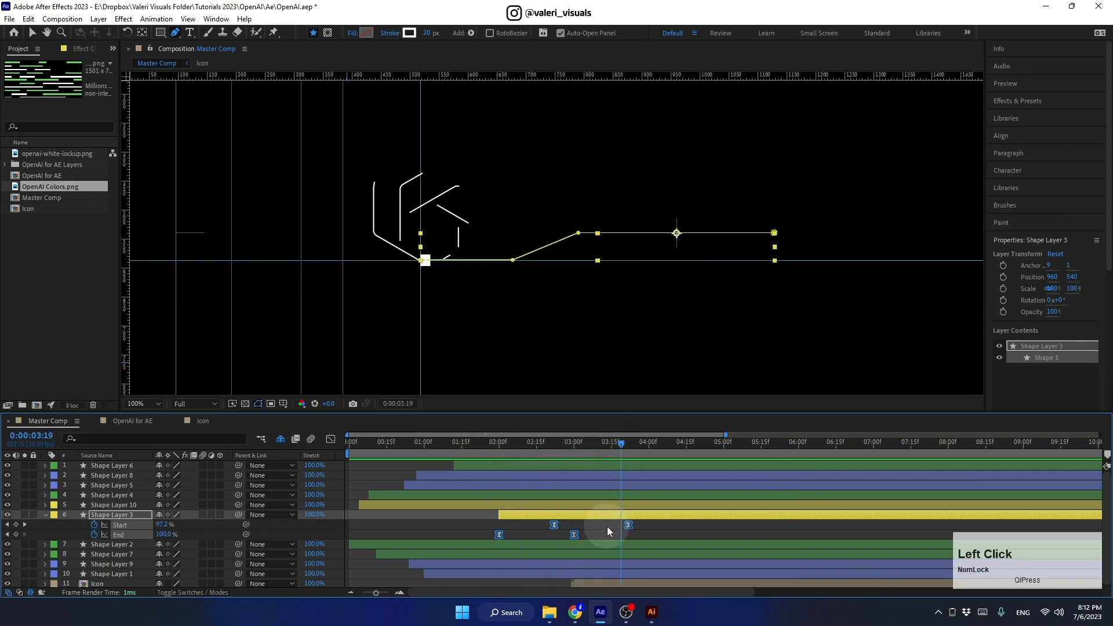
left_click(625, 527)
left_click_drag(627, 527, 624, 529)
- Shift Shape Layer 10 to start at about 0:00:01:06
left_click_drag(621, 443, 454, 508)
left_click(434, 508)
left_click_drag(447, 443, 497, 451)
mouse_move(450, 504)
left_mouse_down()
mouse_move(489, 504)
mouse_move(467, 504)
left_mouse_up()
- Play the animation from 0:00:00:24 to review the layer timing and return to 0:00:01:06
left_click_drag(460, 440, 414, 457)
key("space")
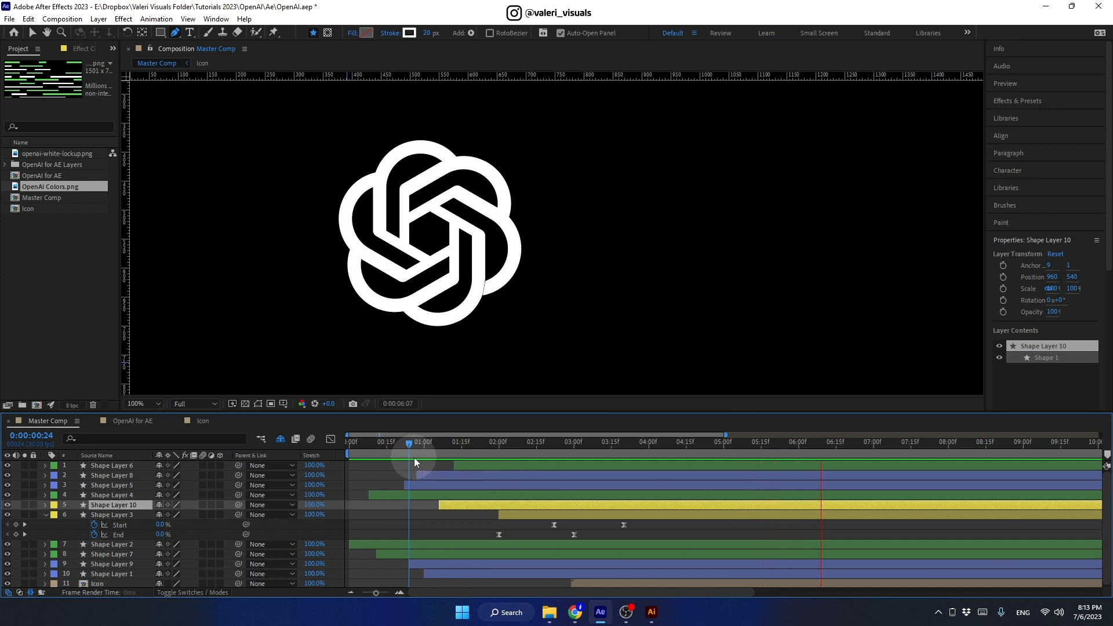
left_click(514, 454)
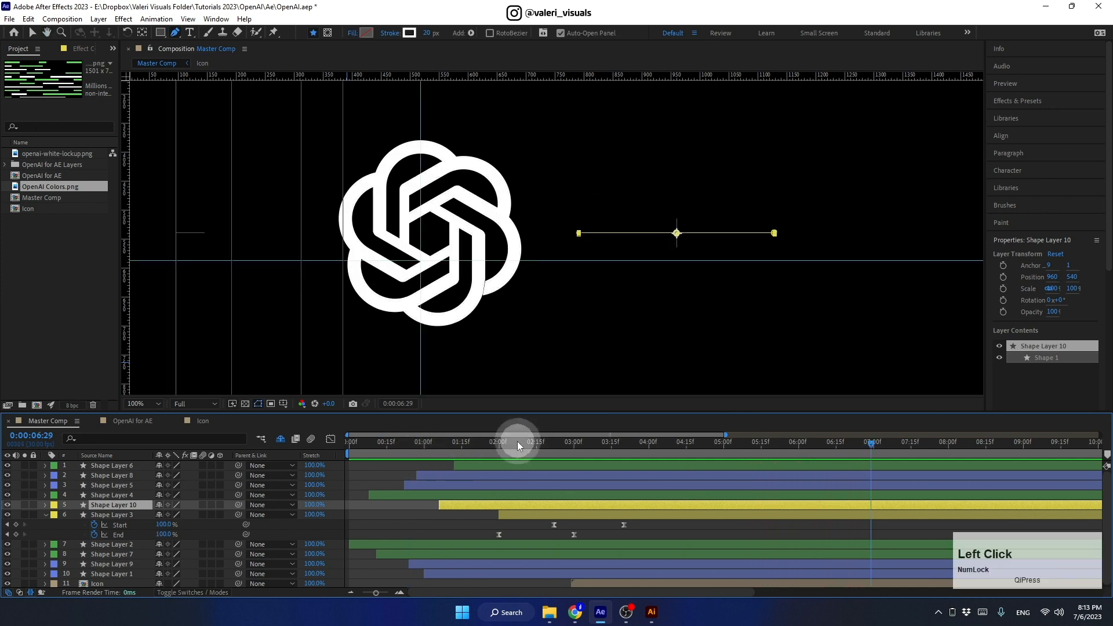
left_click_drag(517, 440, 439, 507)
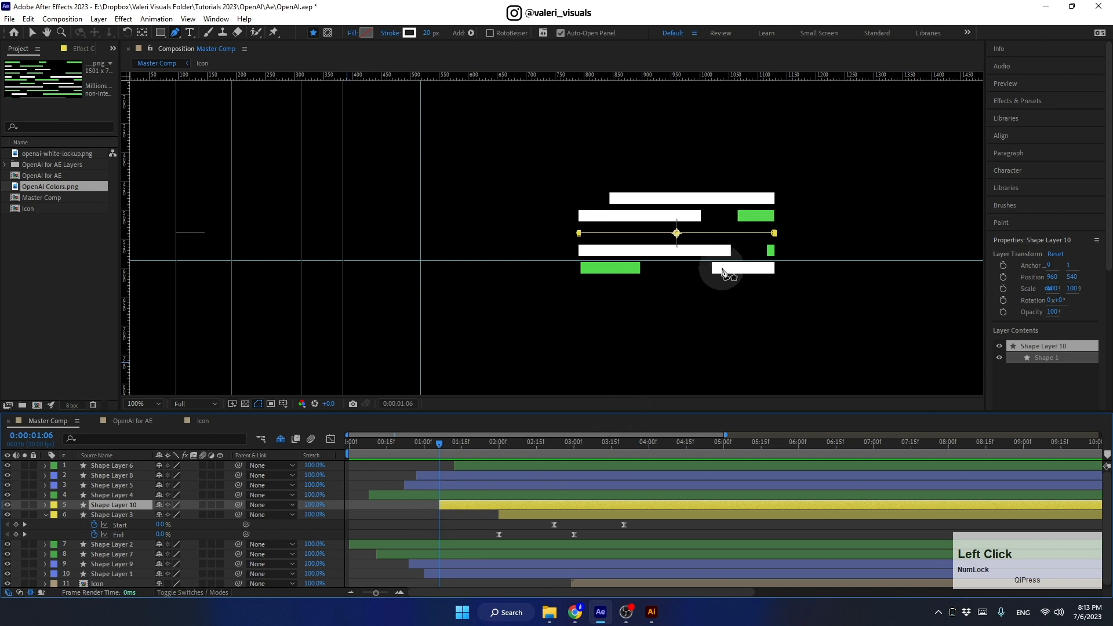
- Shift Shape Layer 1, the white line in the lowest row, to start at about 0:00:01:26
left_click(31, 32)
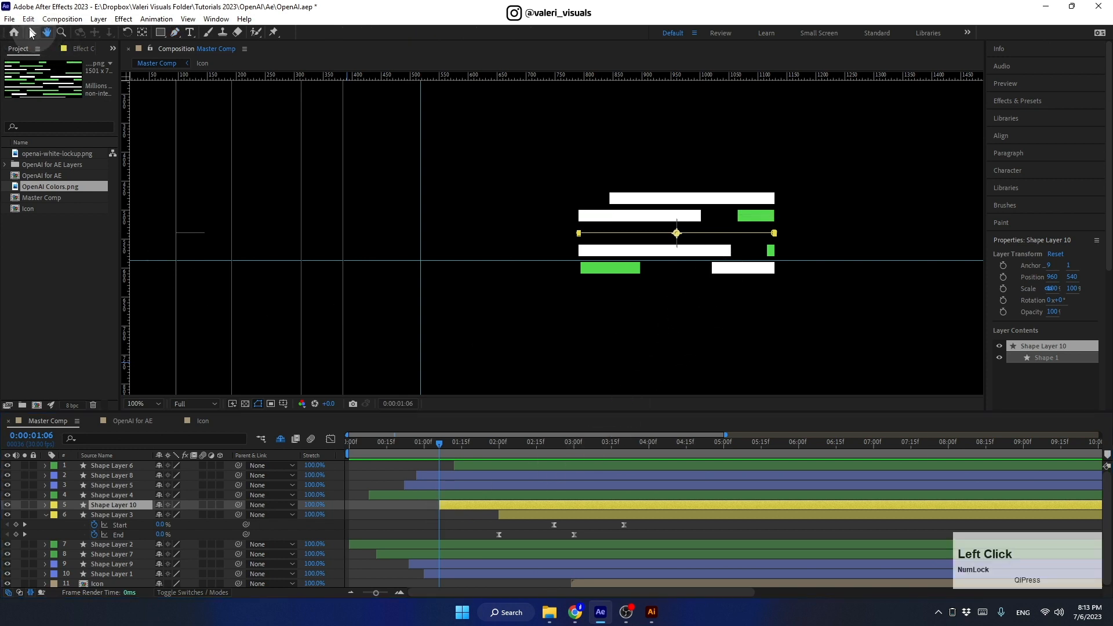
left_click(32, 33)
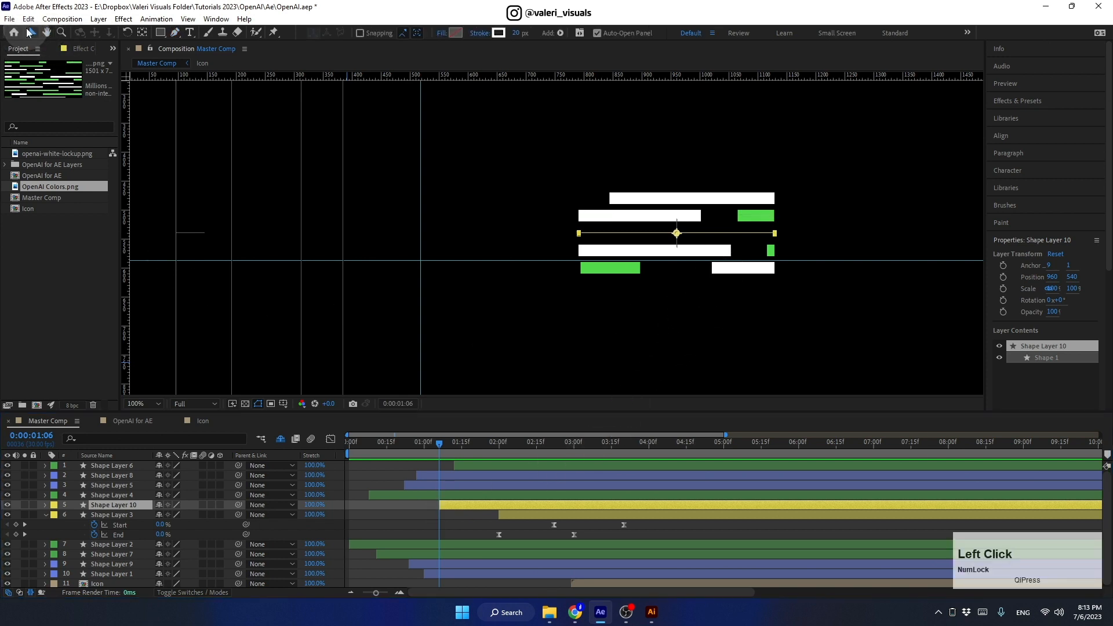
left_click(728, 271)
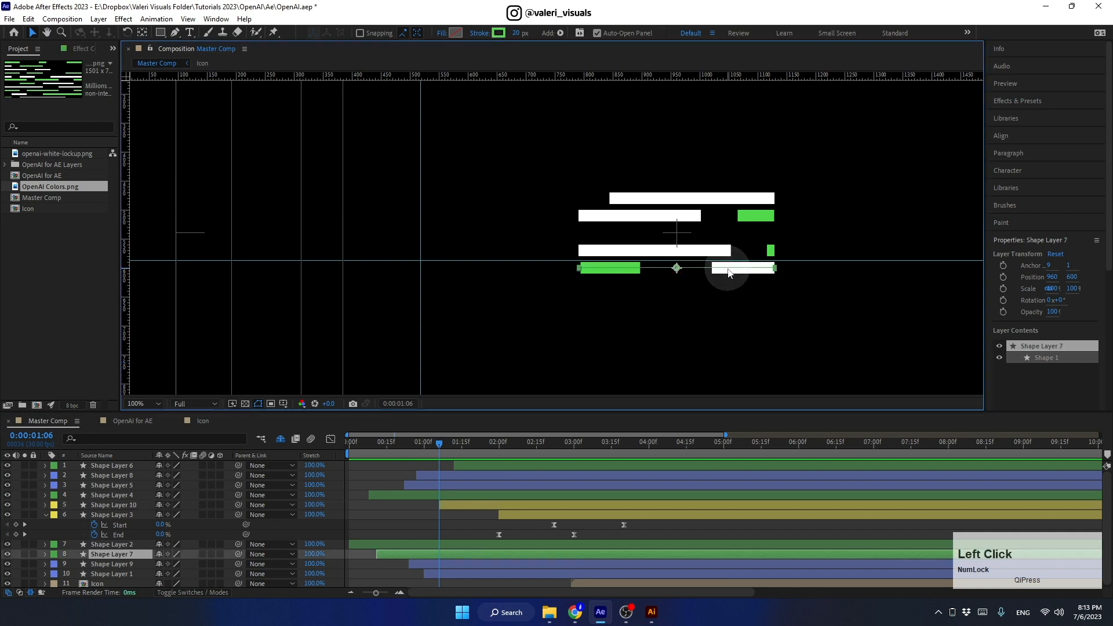
left_click(461, 443)
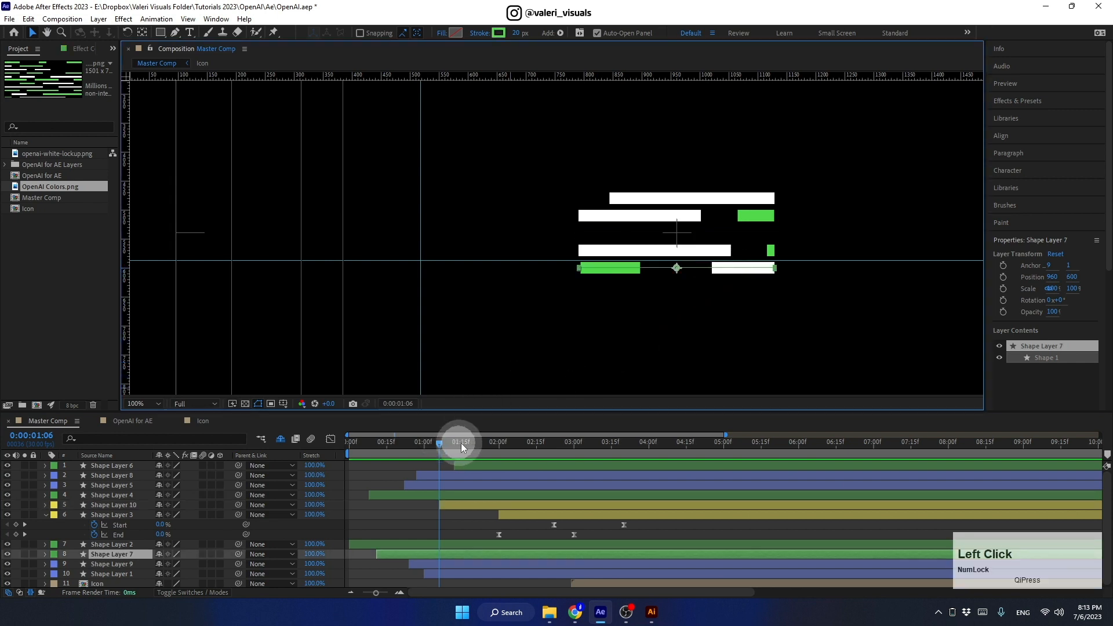
left_click_drag(461, 443, 461, 558)
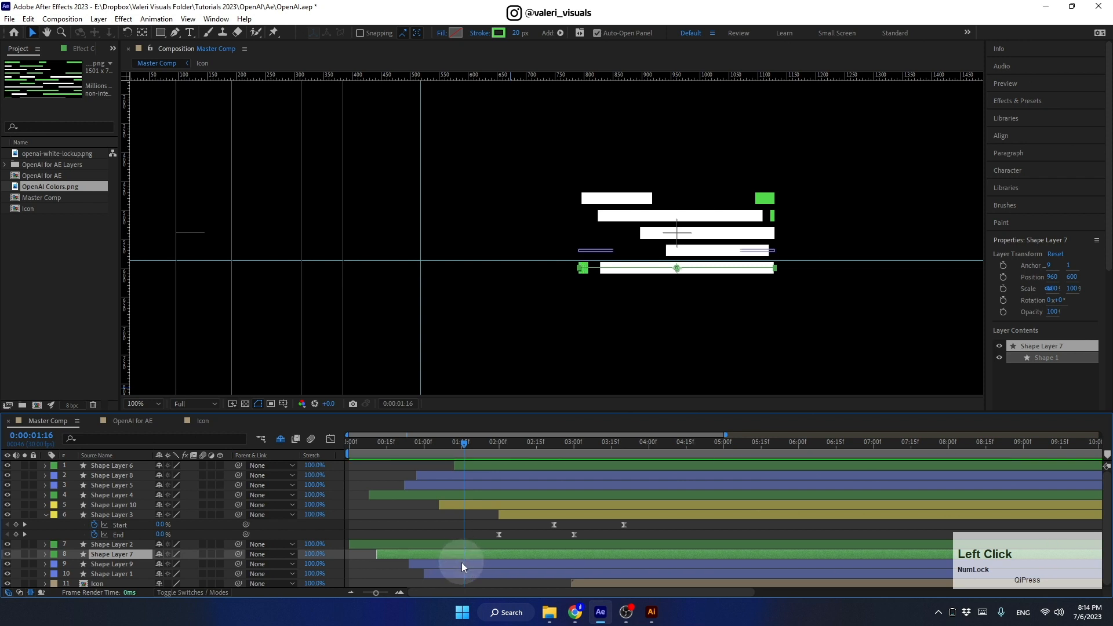
left_click(461, 562)
left_click(461, 572)
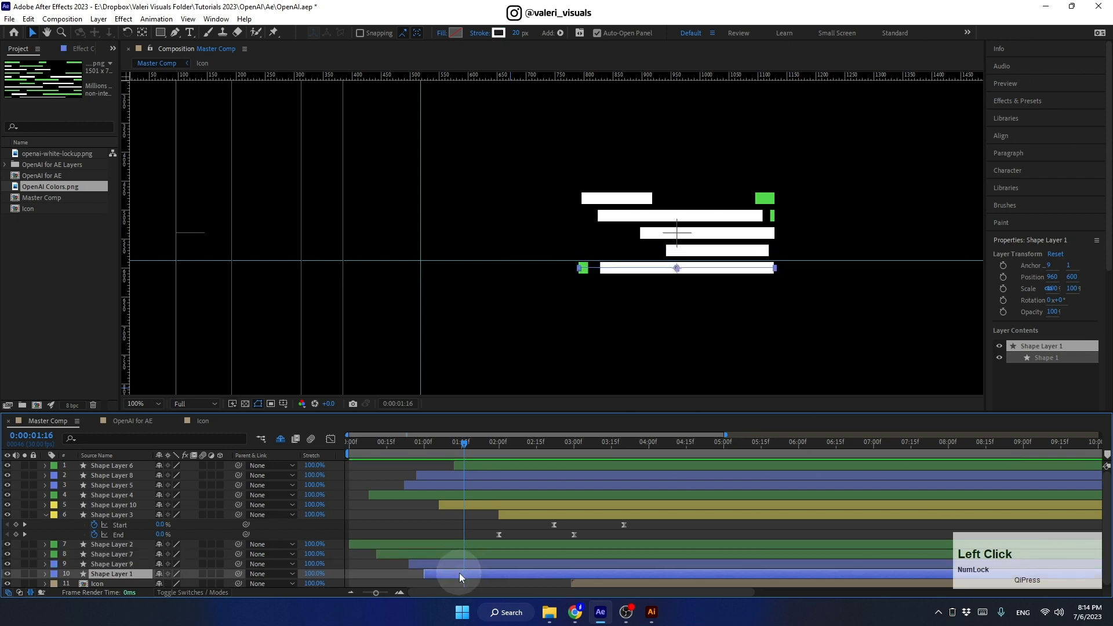
left_click_drag(460, 573, 469, 573)
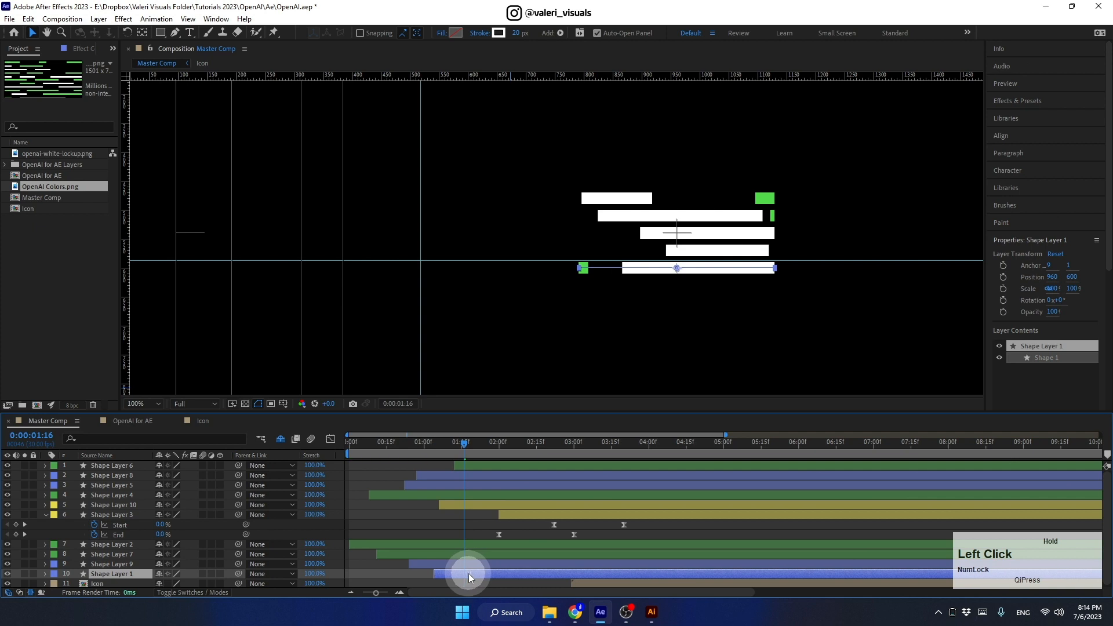
left_click_drag(461, 443, 512, 458)
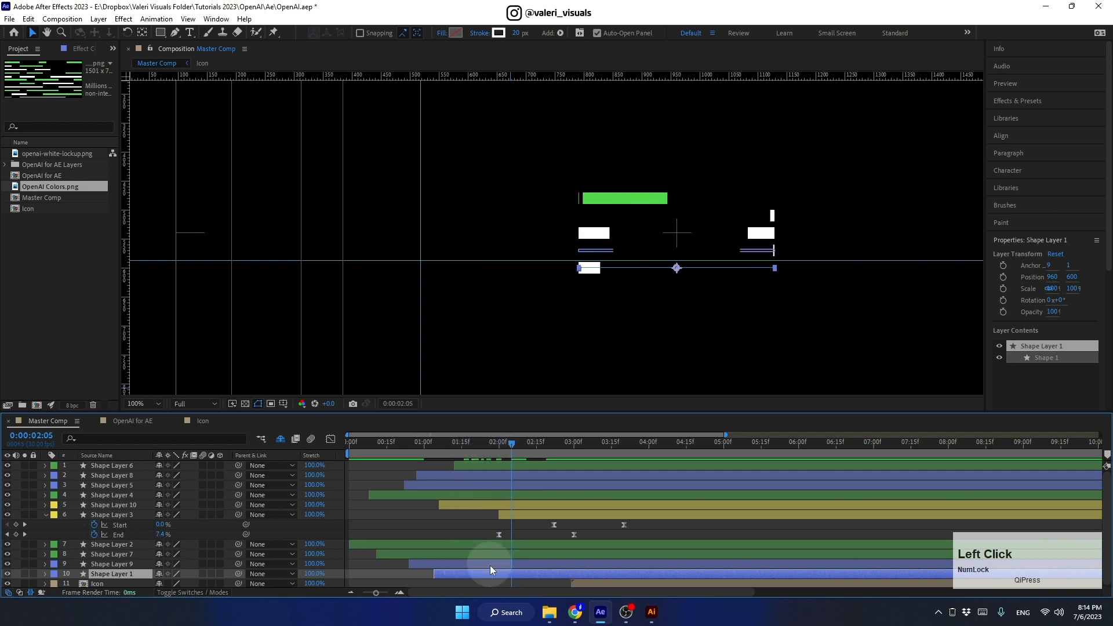
left_click_drag(485, 571, 516, 573)
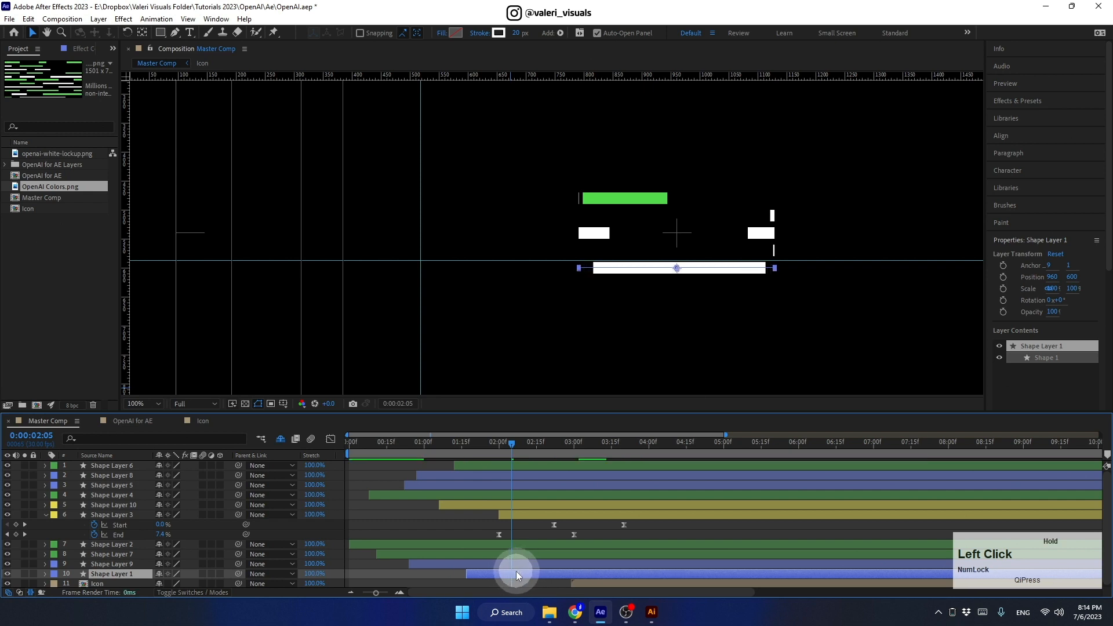
left_click_drag(512, 444, 539, 465)
left_click_drag(495, 573, 516, 573)
- Play the animation from 0:00:00:14 to review the line timing and return to 0:00:01:02
left_click_drag(516, 454, 385, 486)
key("space")
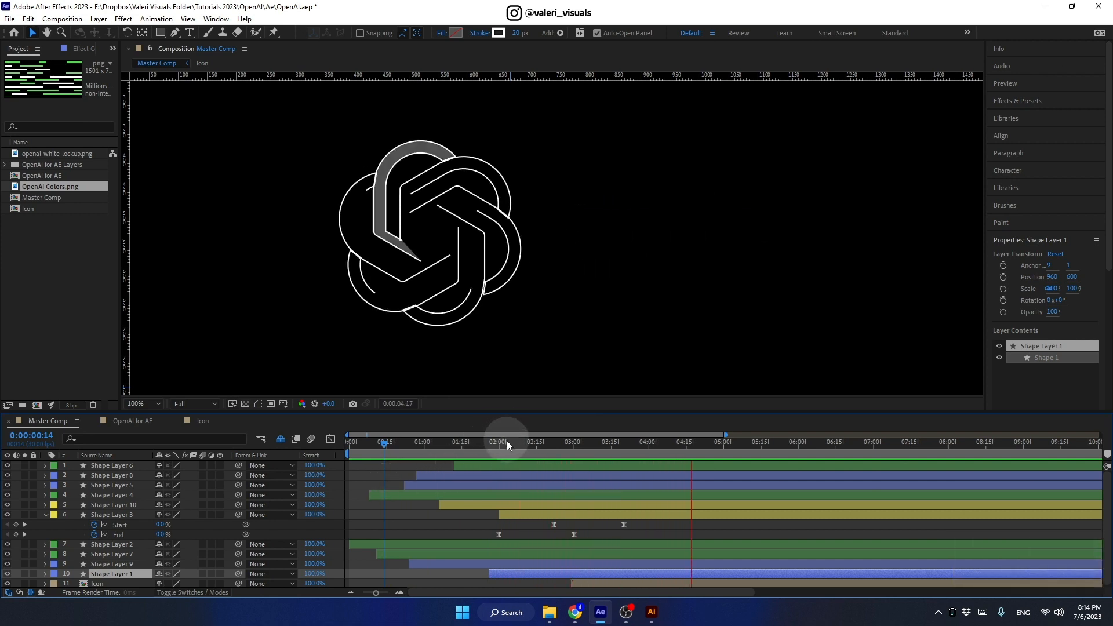
left_click_drag(507, 441, 430, 503)
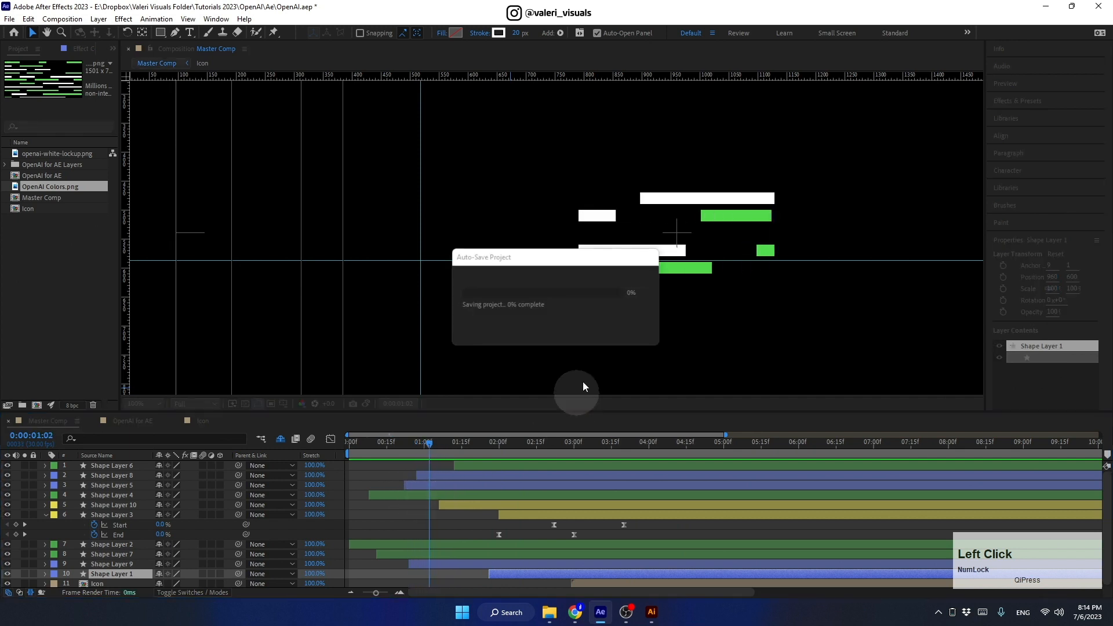
- Move Shape Layer 7 below Shape Layer 9 in the layer order and shift it to start at about 0:00:01:08
left_click(438, 559)
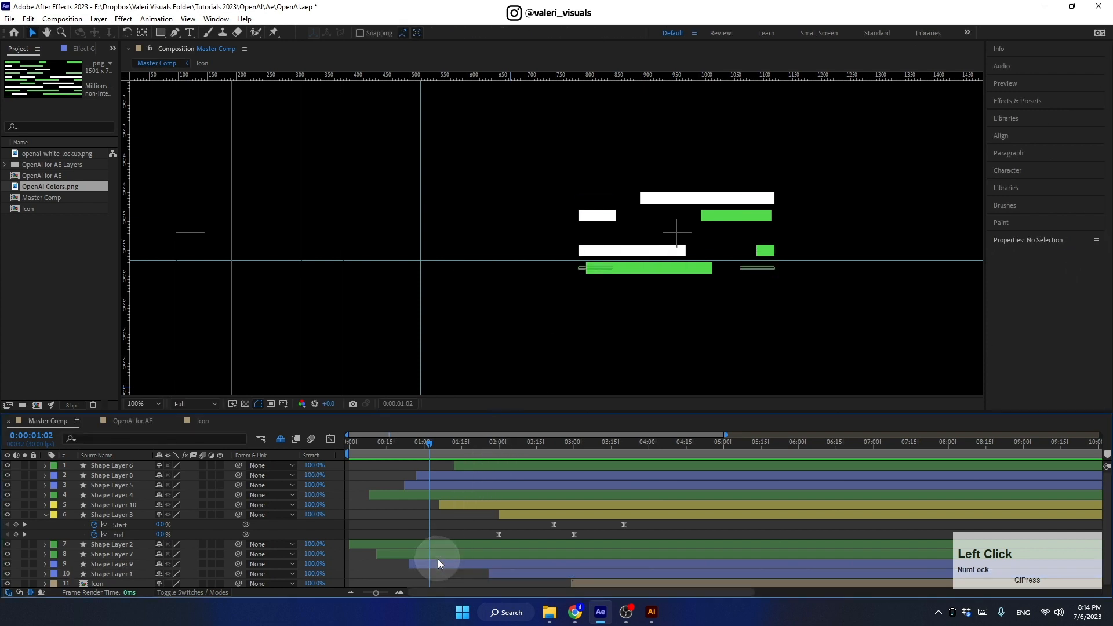
left_click(437, 564)
left_click(433, 555)
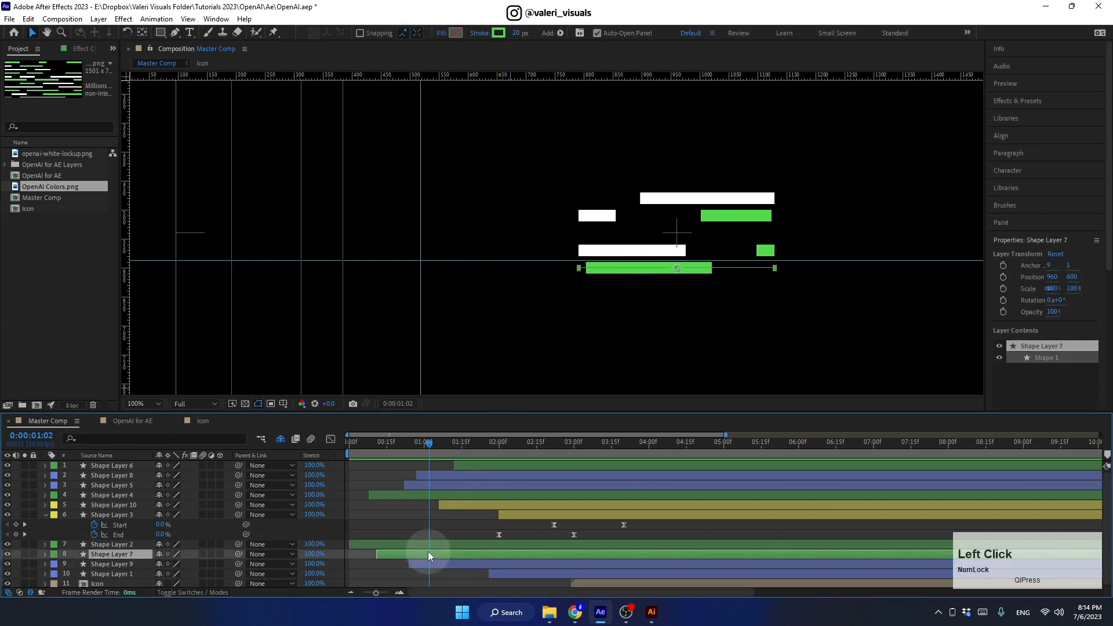
left_click_drag(120, 554, 127, 568)
left_click_drag(392, 562, 434, 564)
left_click_drag(429, 444, 477, 444)
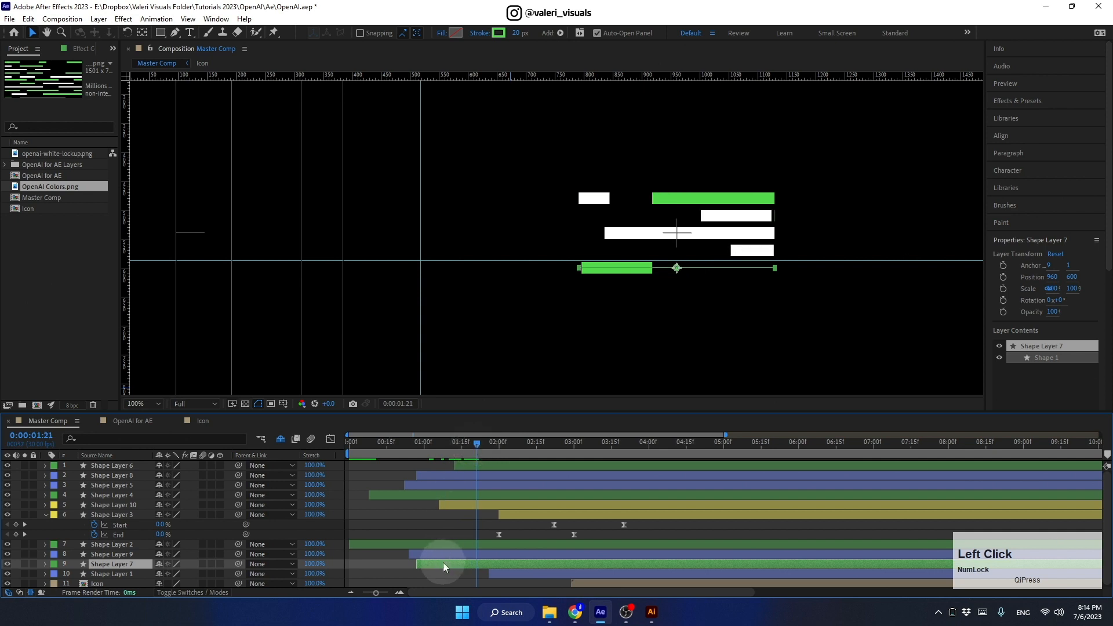
left_click_drag(444, 563, 475, 558)
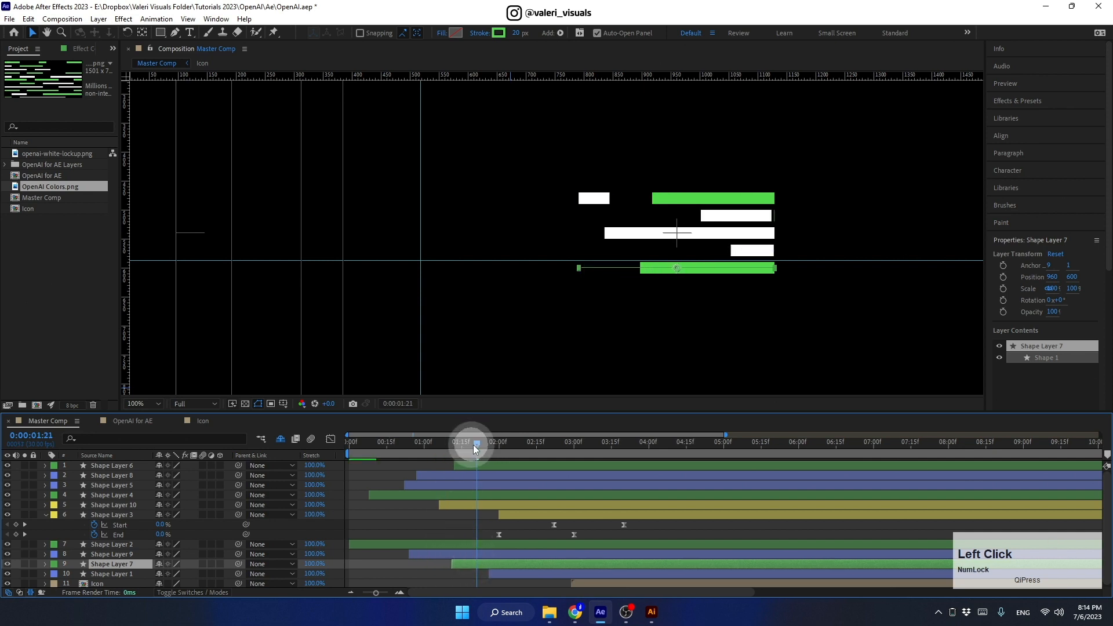
left_click_drag(473, 444, 511, 445)
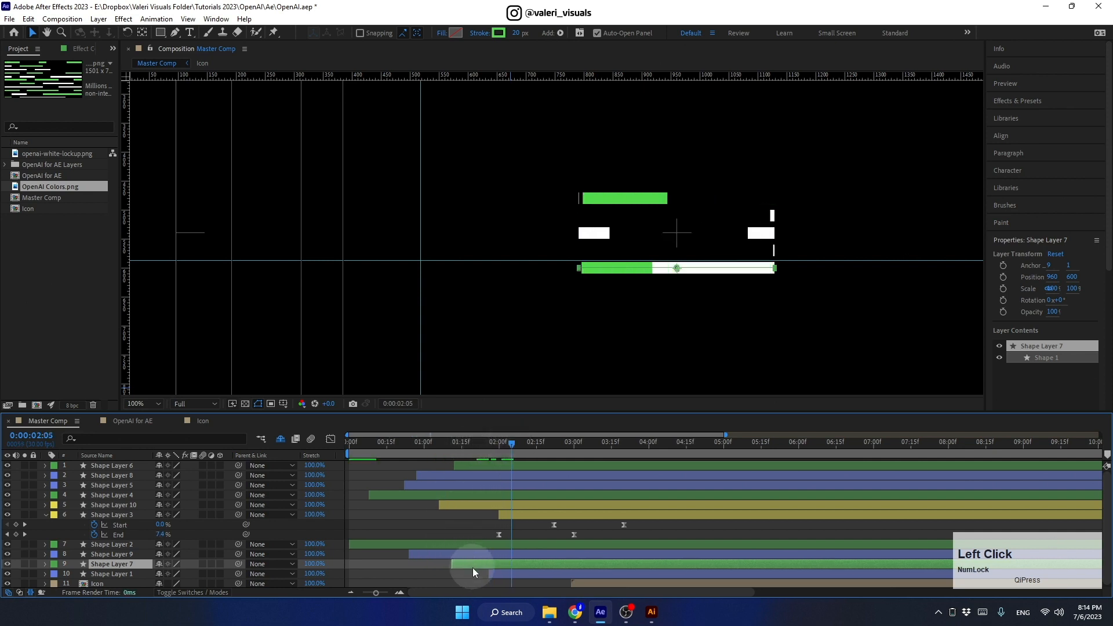
left_click_drag(472, 562, 466, 565)
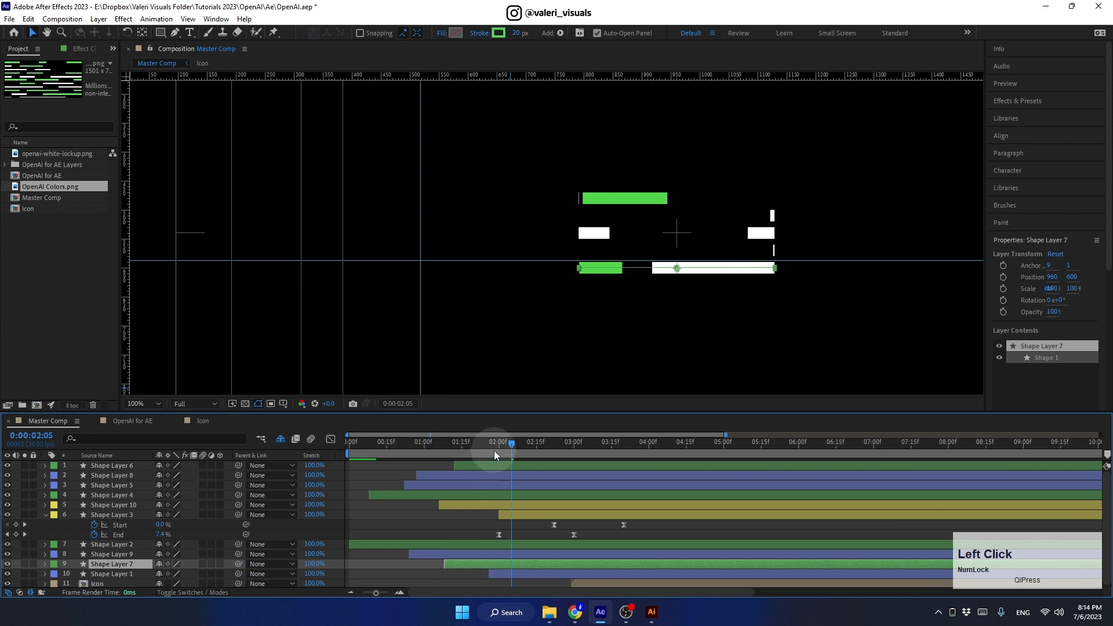
- Duplicate Shape Layer 1 and shift the copy to start at about 0:00:00:08
left_click_drag(507, 447, 412, 495)
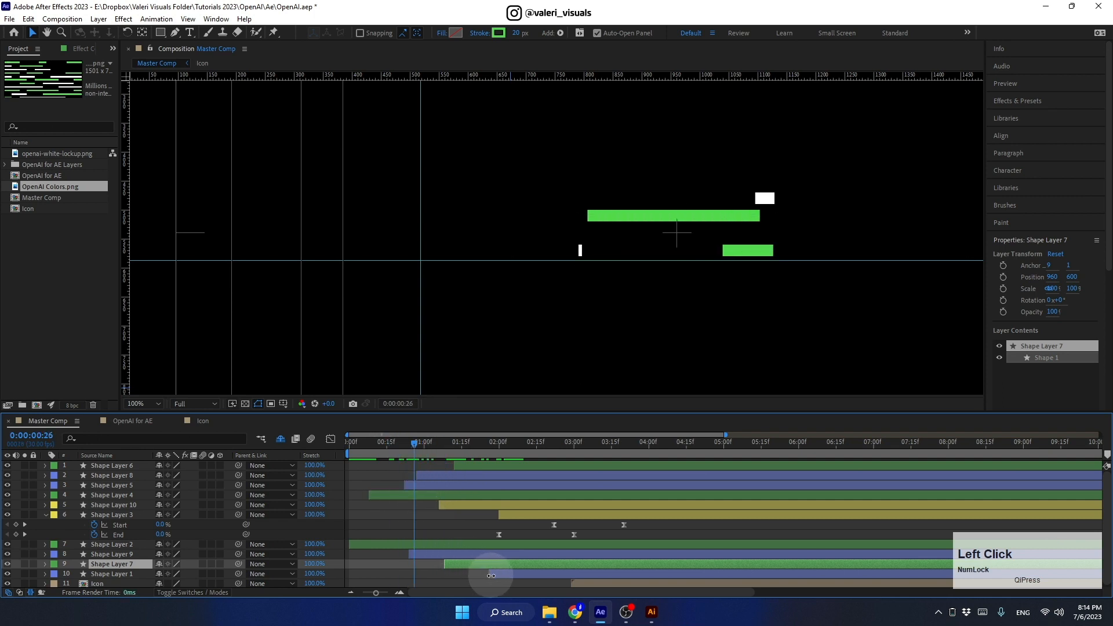
left_click(523, 574)
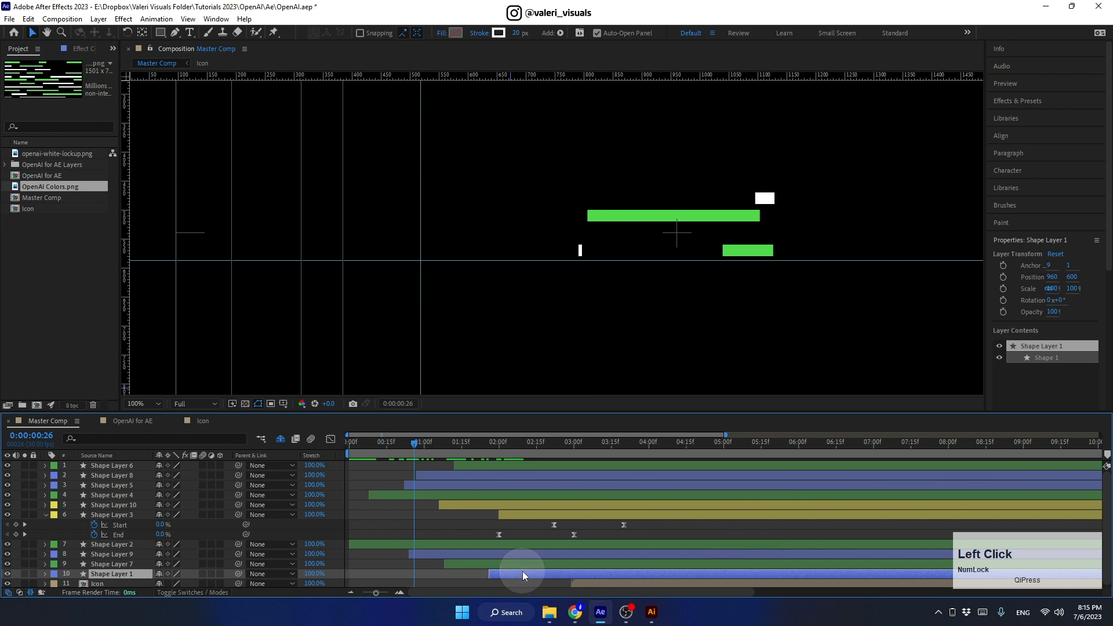
key("ctrl+d")
left_click_drag(514, 573, 394, 577)
- Play the animation from the beginning and shift Shape Layer 8 to start at about 0:00:01:18
left_click_drag(404, 452, 352, 452)
key("space")
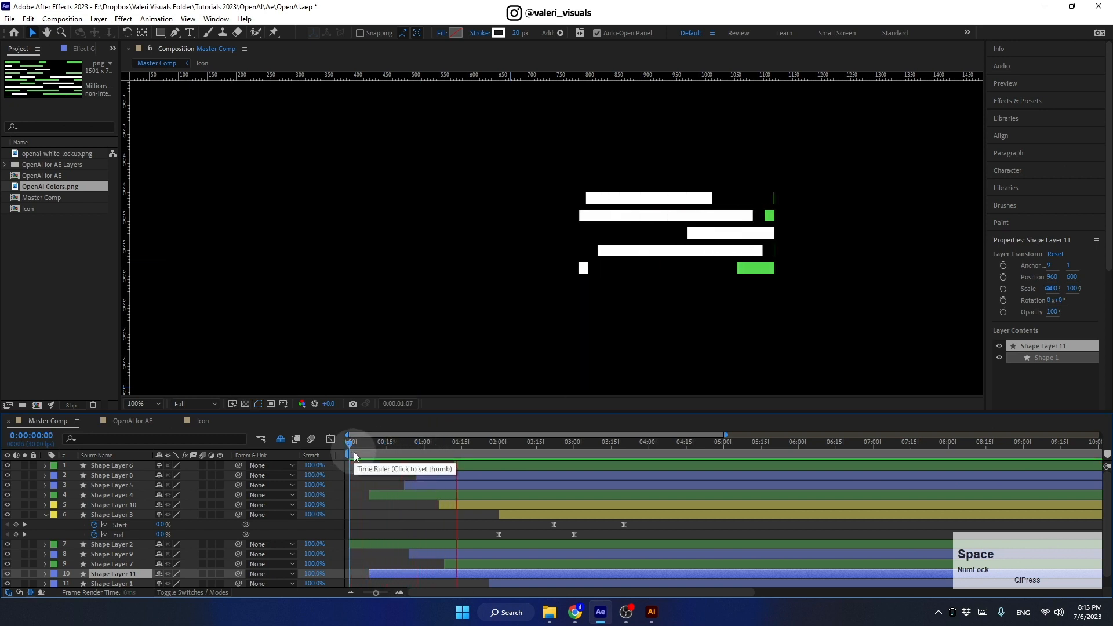
left_click_drag(391, 440, 468, 451)
left_click(673, 215)
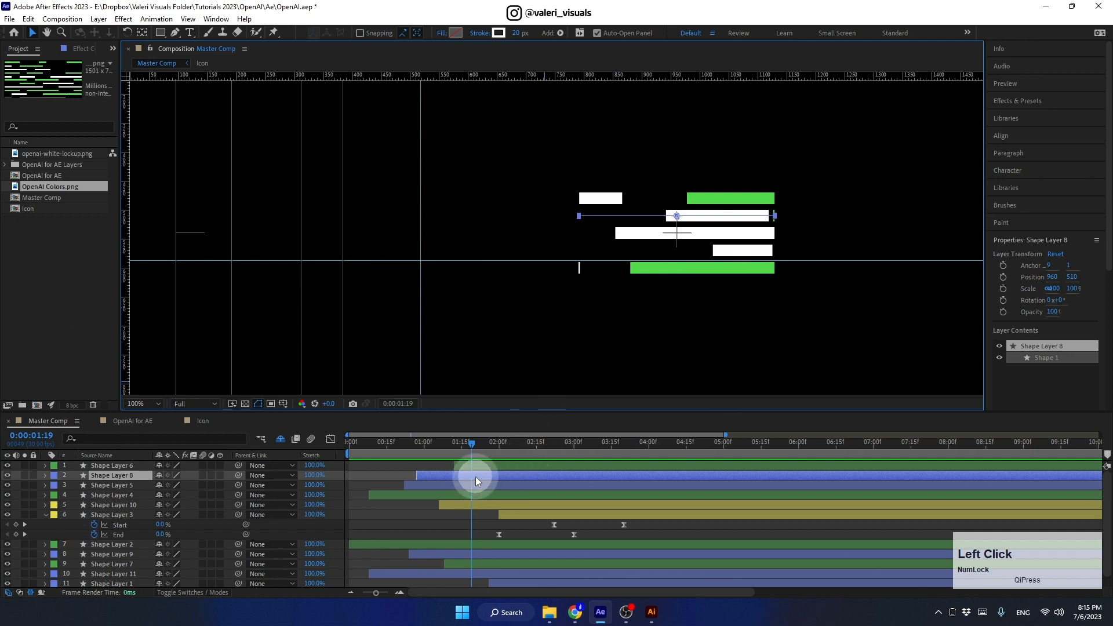
mouse_move(476, 477)
left_mouse_down()
mouse_move(533, 474)
mouse_move(500, 447)
mouse_move(541, 461)
mouse_move(601, 436)
mouse_move(657, 434)
mouse_move(474, 464)
mouse_move(484, 465)
left_mouse_up()
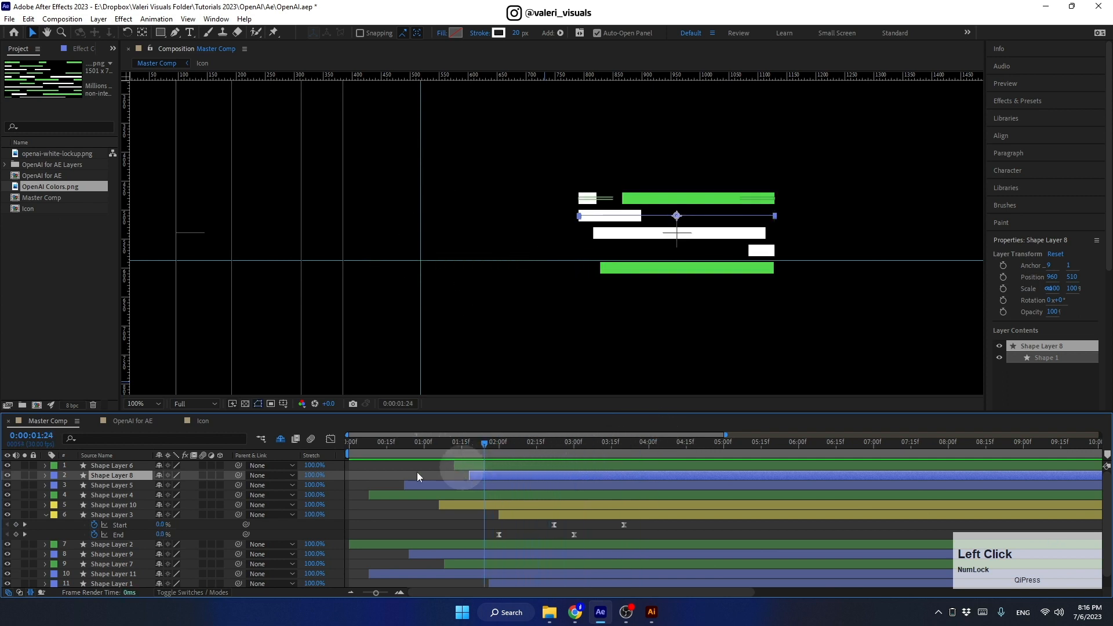
- Enlarge the timeline area and set the stroke width of all 11 shape layers to 15 px
left_click(45, 515)
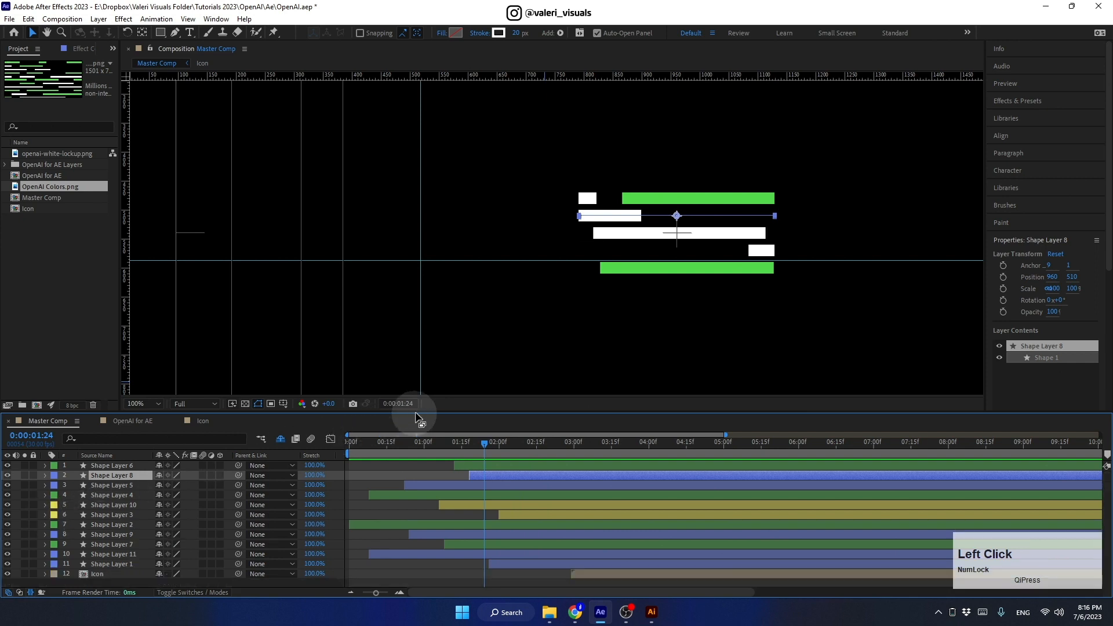
left_click_drag(417, 412, 406, 346)
left_click(479, 398)
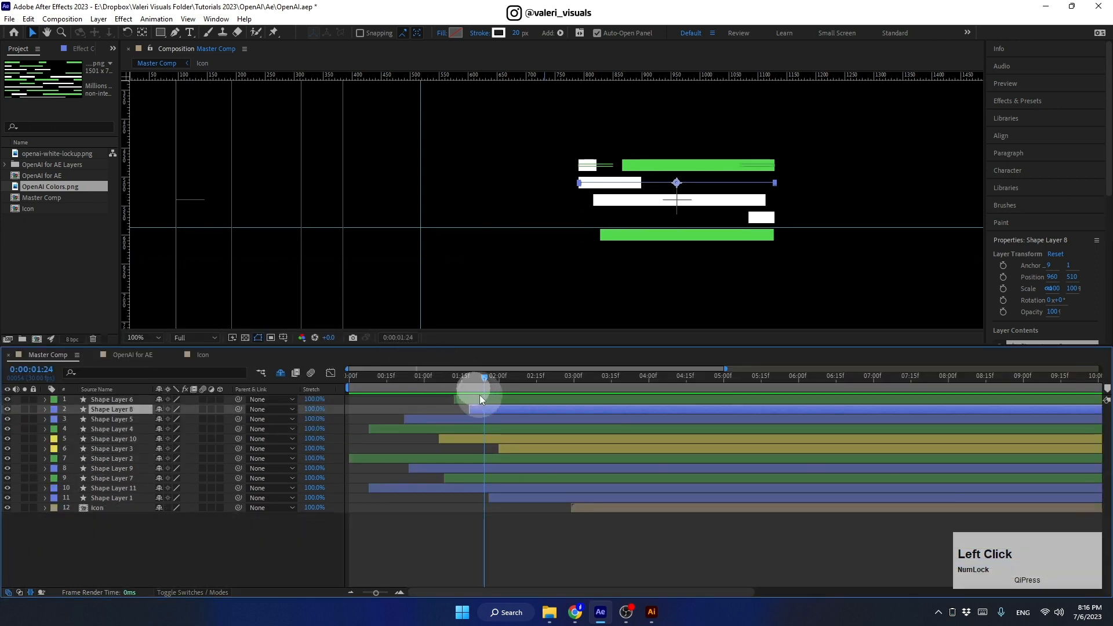
left_click(500, 501, "shift")
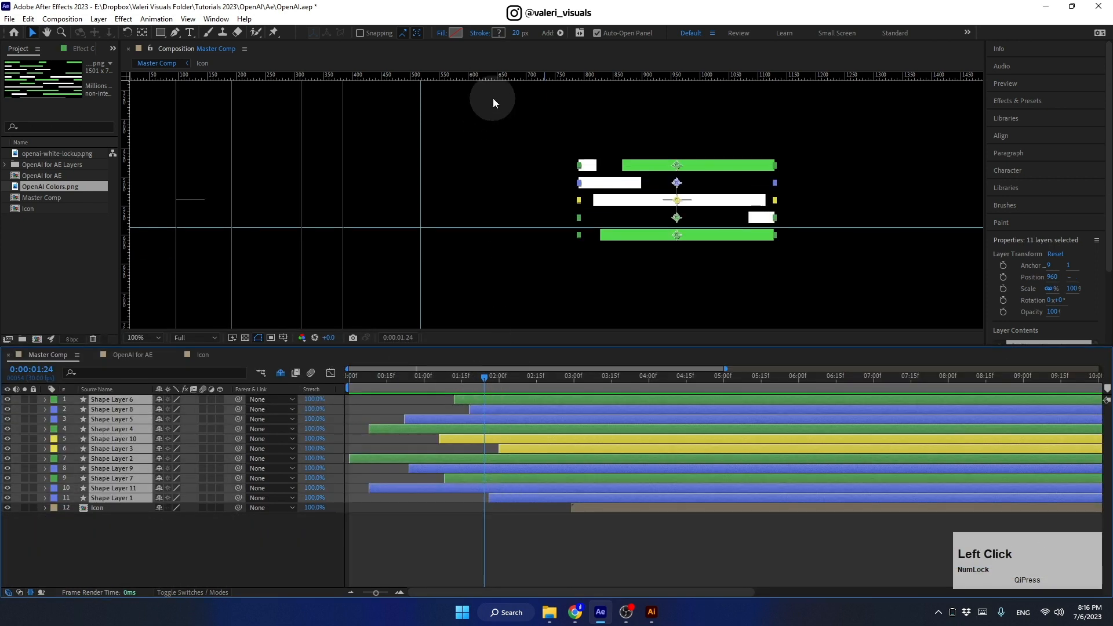
left_click(523, 36)
type("15")
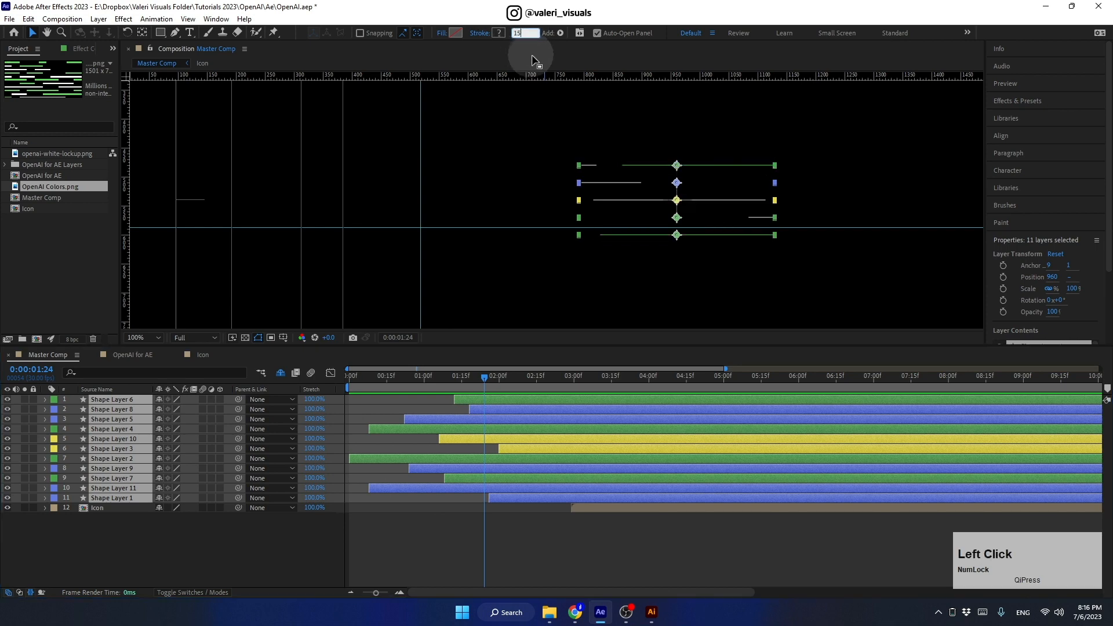
key("Return")
left_click(440, 524)
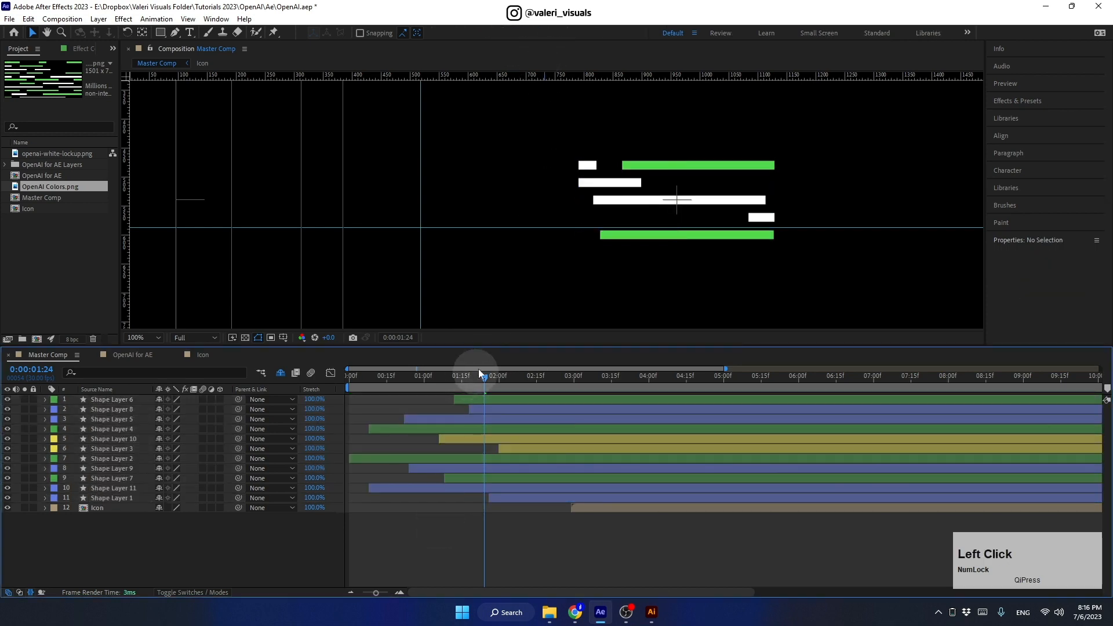
- Keyframe Shape Layer 3's Stroke Width at 15 and align that keyframe with its first Start keyframe at about 0:00:02:22
left_click_drag(481, 376, 501, 381)
left_click_drag(527, 381, 581, 399)
left_click(542, 217)
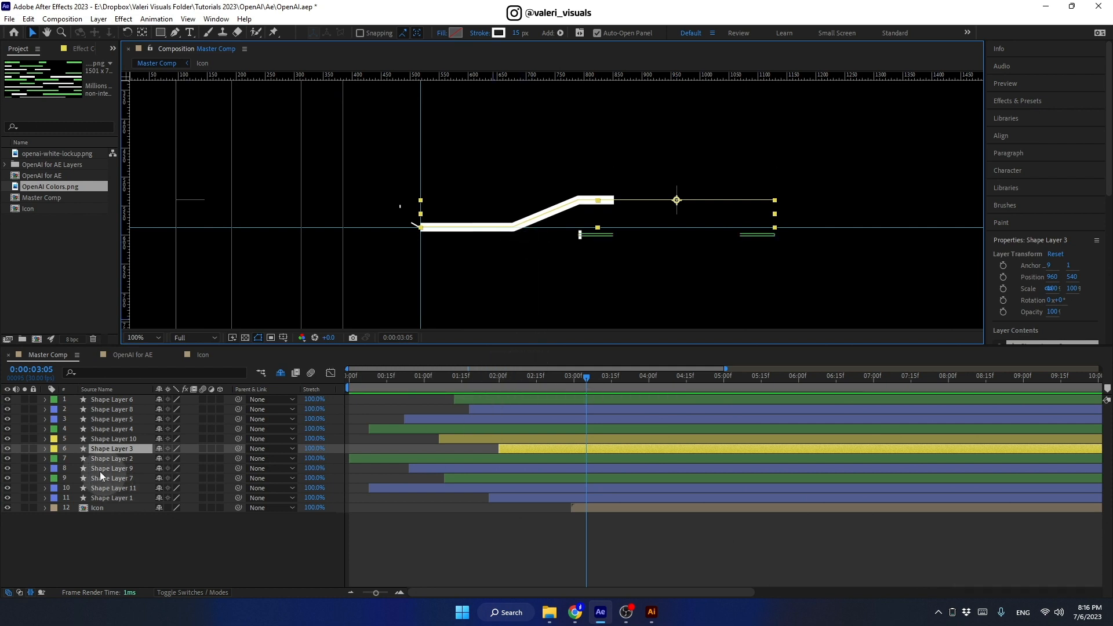
left_click(45, 449)
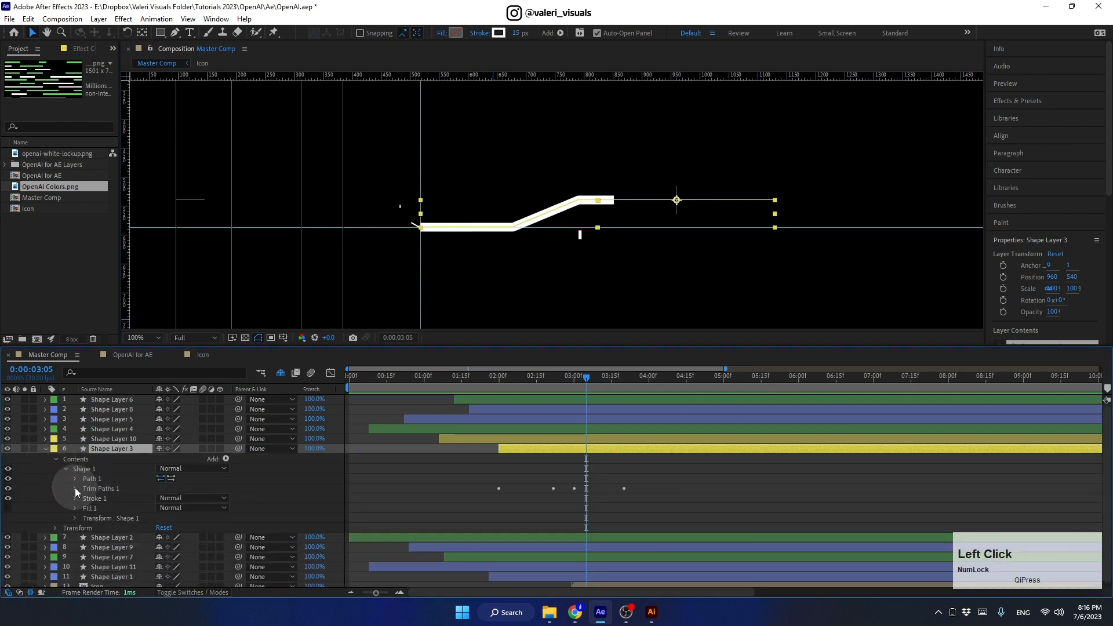
left_click(75, 499)
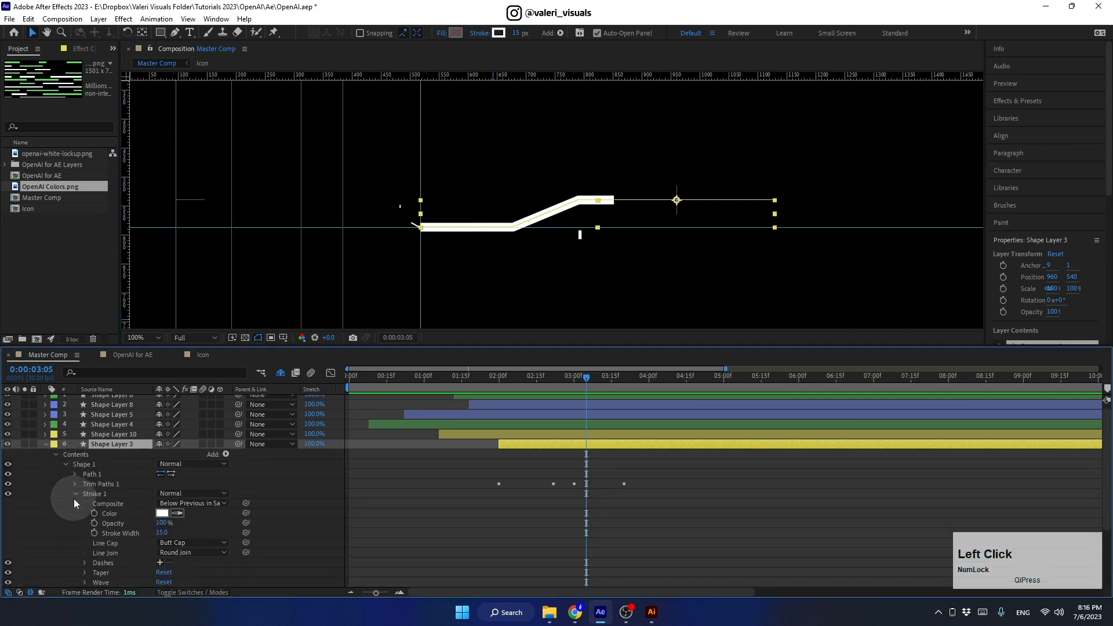
left_click(94, 533)
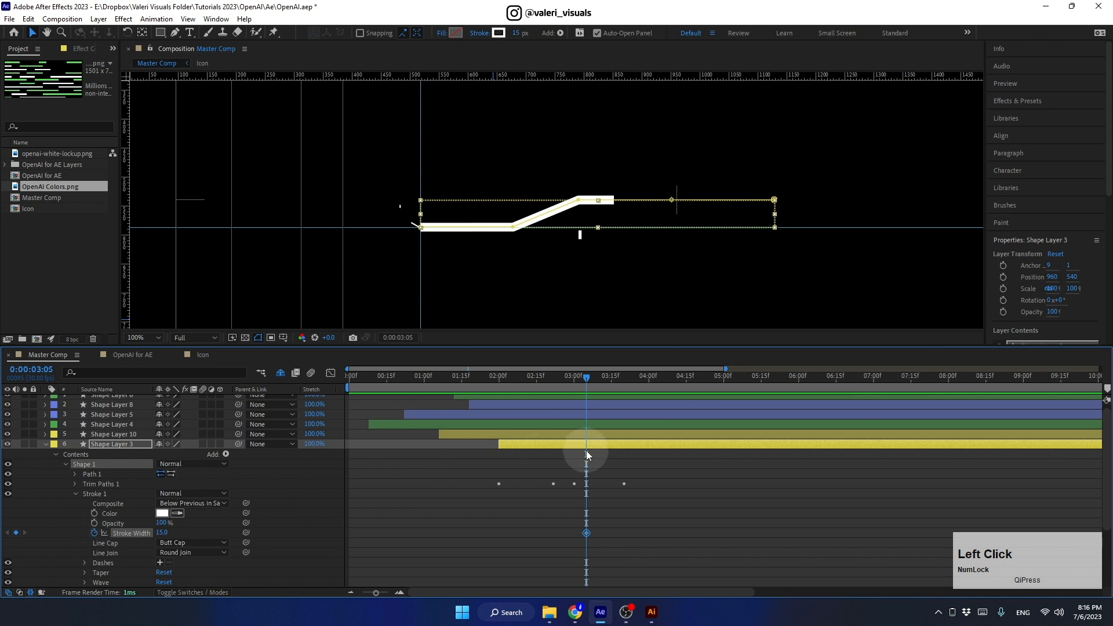
key("u")
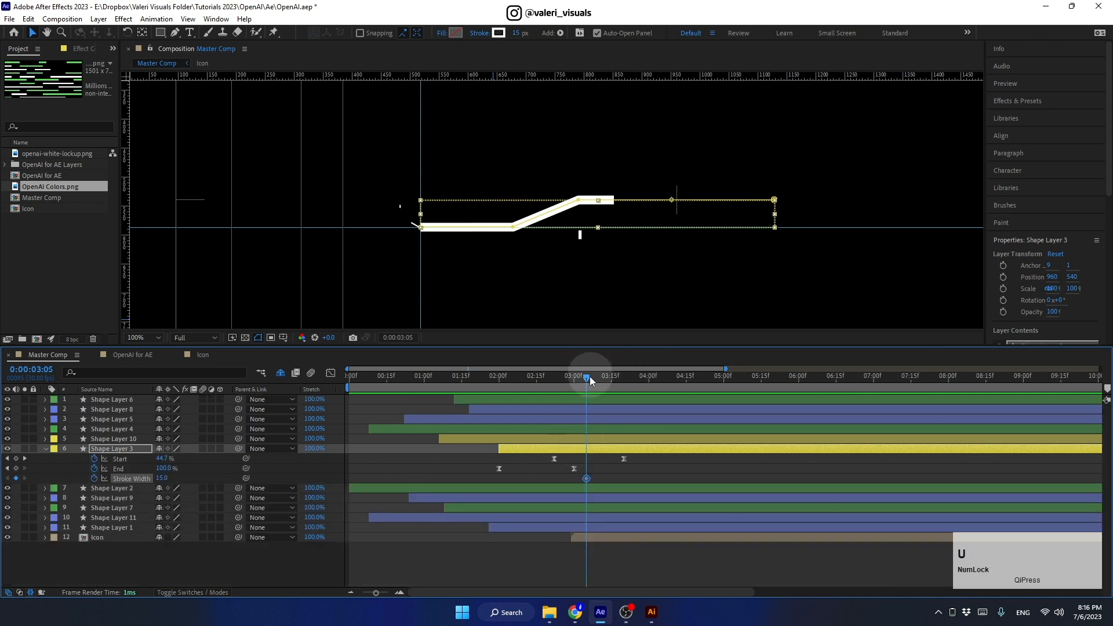
left_click_drag(587, 479, 555, 483)
- Set Shape Layer 3's Stroke Width to 2 at its last Start keyframe, about 0:00:03:20, and apply Easy Ease to both Stroke Width keyframes
mouse_move(586, 379)
left_mouse_down()
mouse_move(624, 388)
mouse_move(544, 390)
mouse_move(600, 389)
mouse_move(579, 398)
mouse_move(593, 405)
left_mouse_up()
left_click(164, 479)
type("2")
left_click_drag(638, 475, 541, 508)
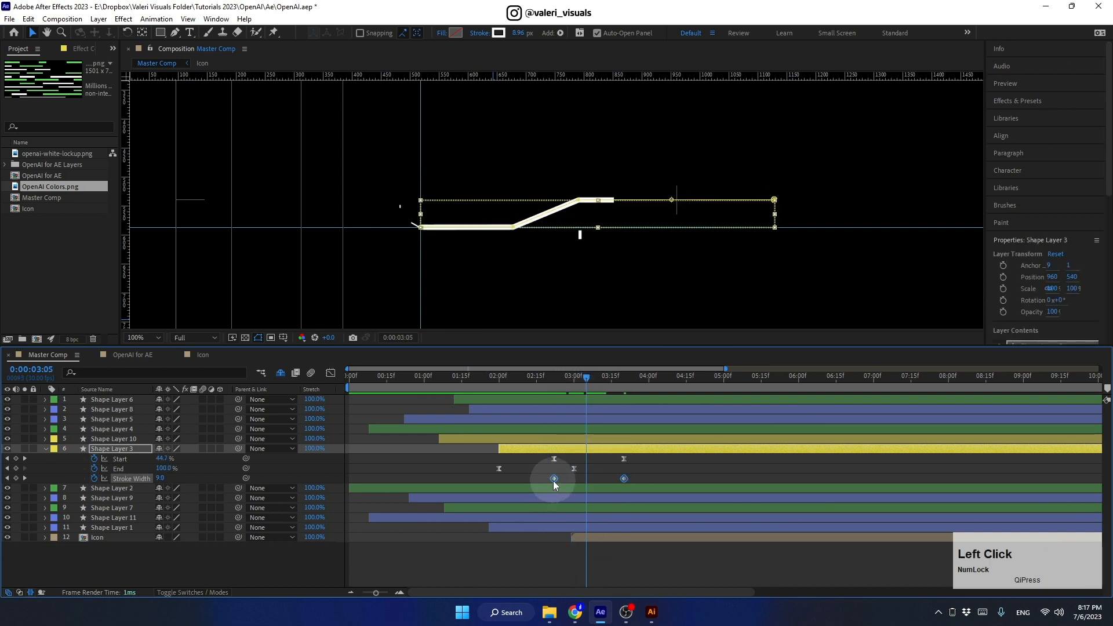
right_click(553, 479)
mouse_move(632, 470)
left_click(719, 509)
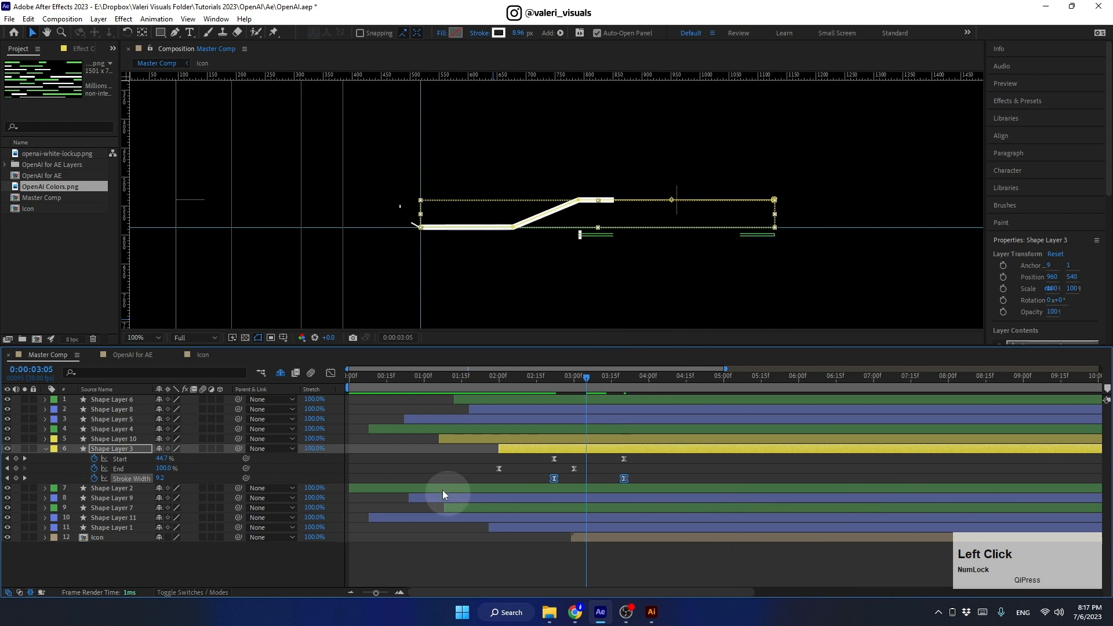
- Reshape Shape Layer 3's Stroke Width easing curve in the Graph Editor so the line thins faster early, with its first keyframe at about 0:00:02:14
left_click(333, 375)
mouse_move(654, 450)
left_mouse_down()
mouse_move(591, 387)
mouse_move(559, 408)
mouse_move(553, 381)
mouse_move(574, 383)
mouse_move(532, 412)
mouse_move(547, 476)
mouse_move(534, 479)
left_mouse_up()
left_click(330, 373)
- Play the animation to review how the thinning line flows into the icon drawing
left_click(551, 399)
left_click_drag(545, 383, 500, 406)
key("space")
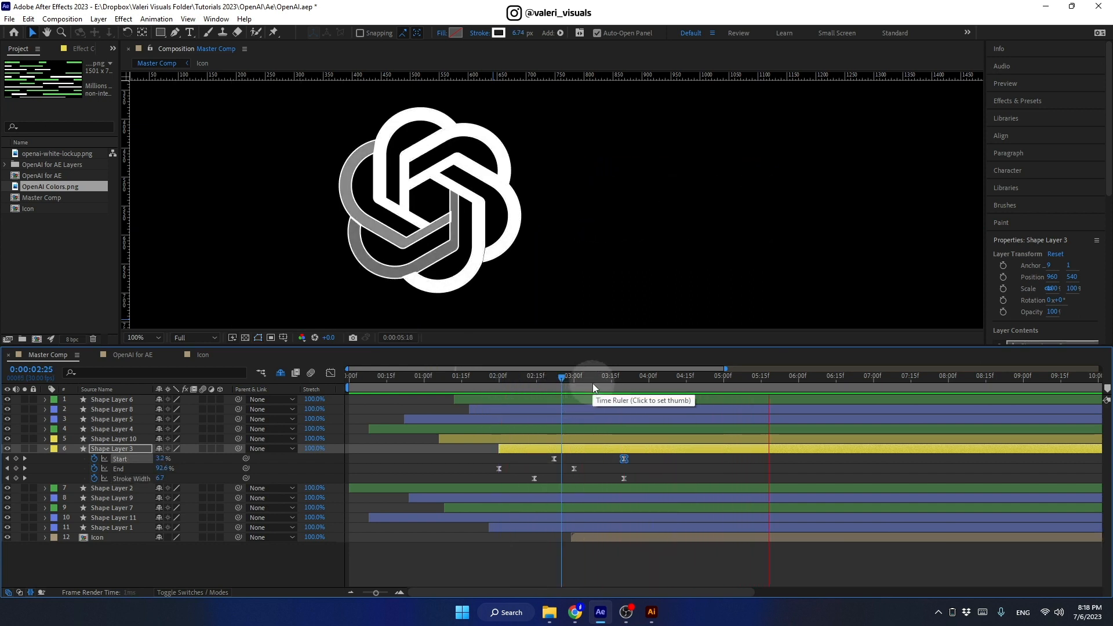
- Collapse Shape Layer 3's properties and clear all guides from the enlarged composition view
left_click_drag(593, 383, 537, 402)
left_click(47, 450)
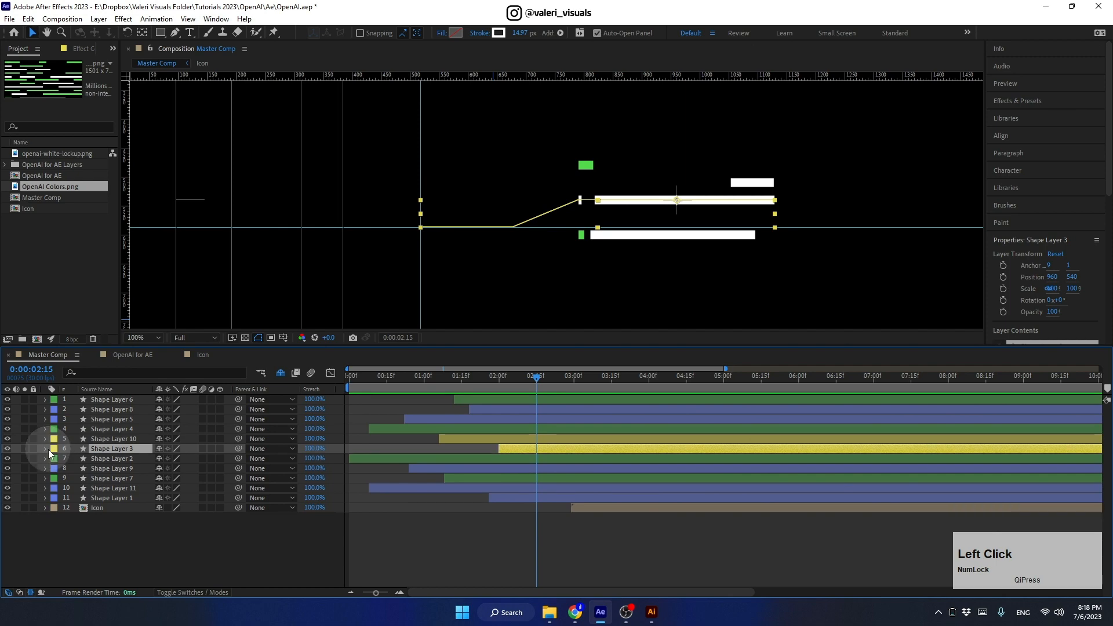
left_click_drag(454, 349, 454, 408)
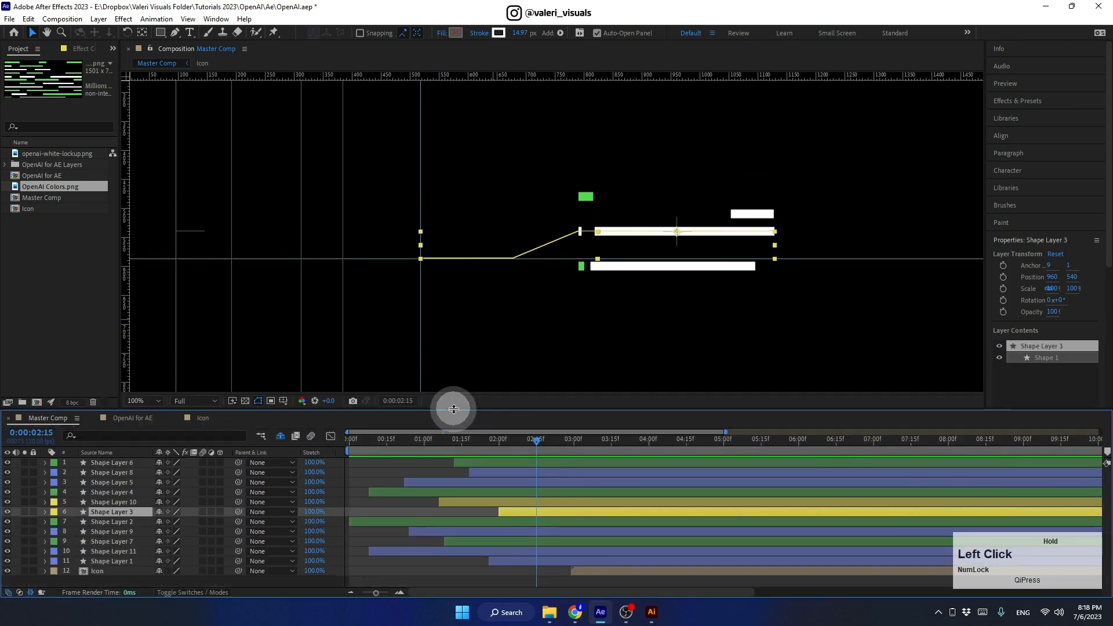
left_click(187, 19)
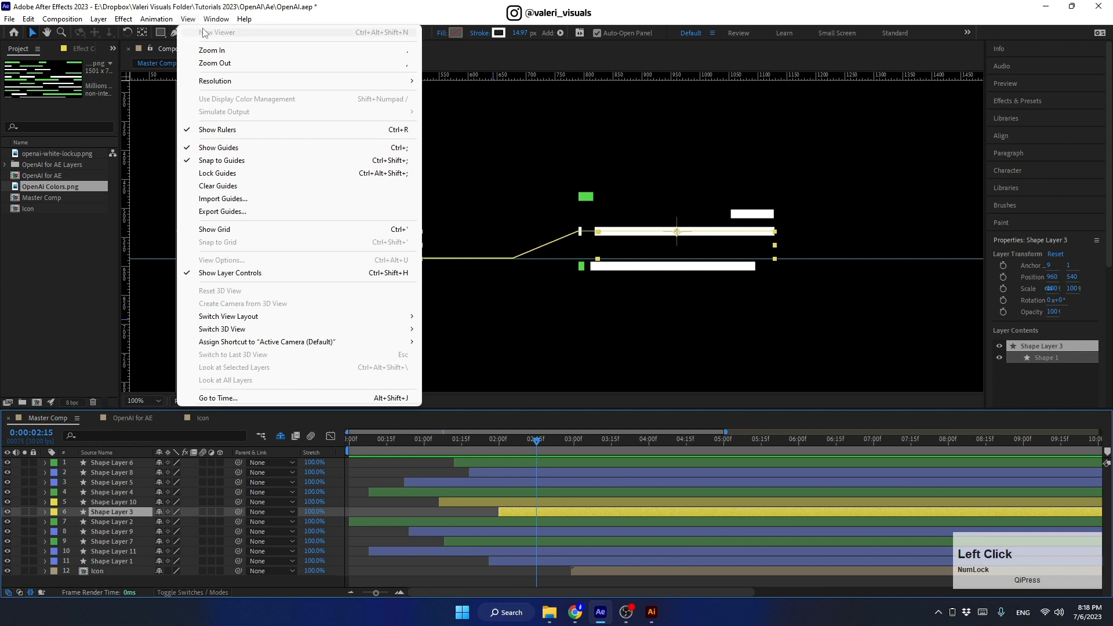
left_click(225, 184)
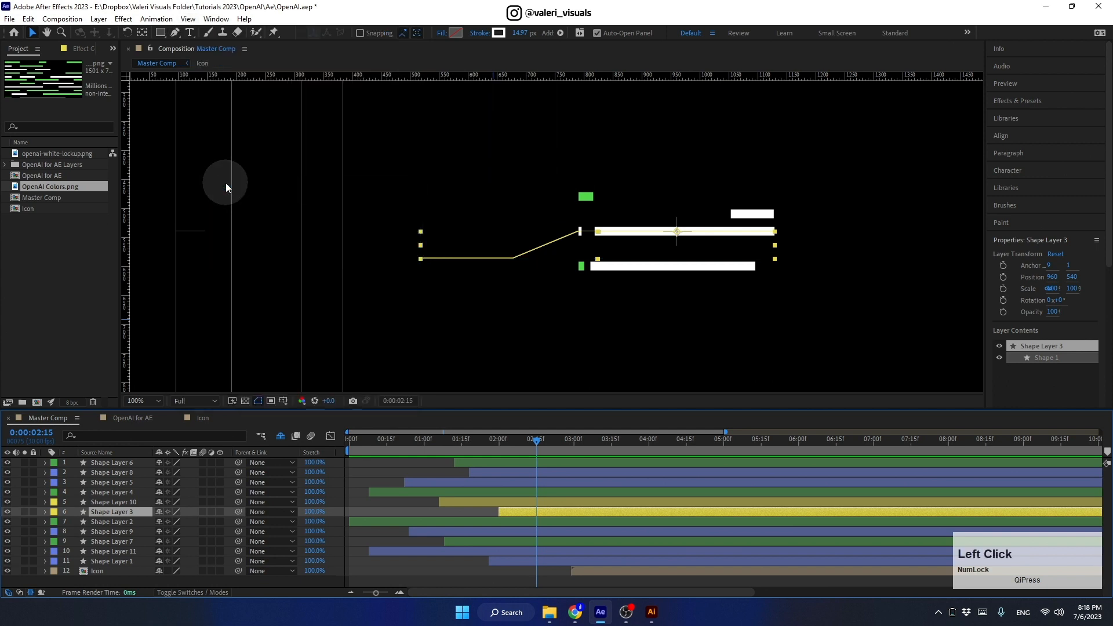
- Turn off the Title/Action Safe overlay and the rulers, and fit Master Comp in the viewer
left_click(284, 401)
left_click(295, 413)
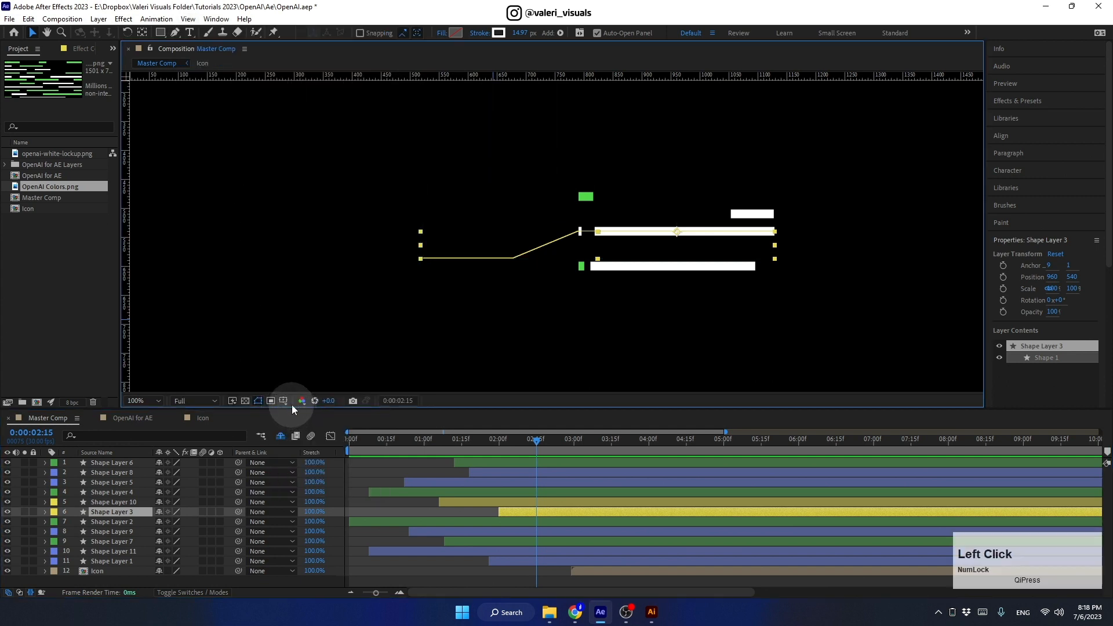
left_click(285, 401)
left_click(303, 468)
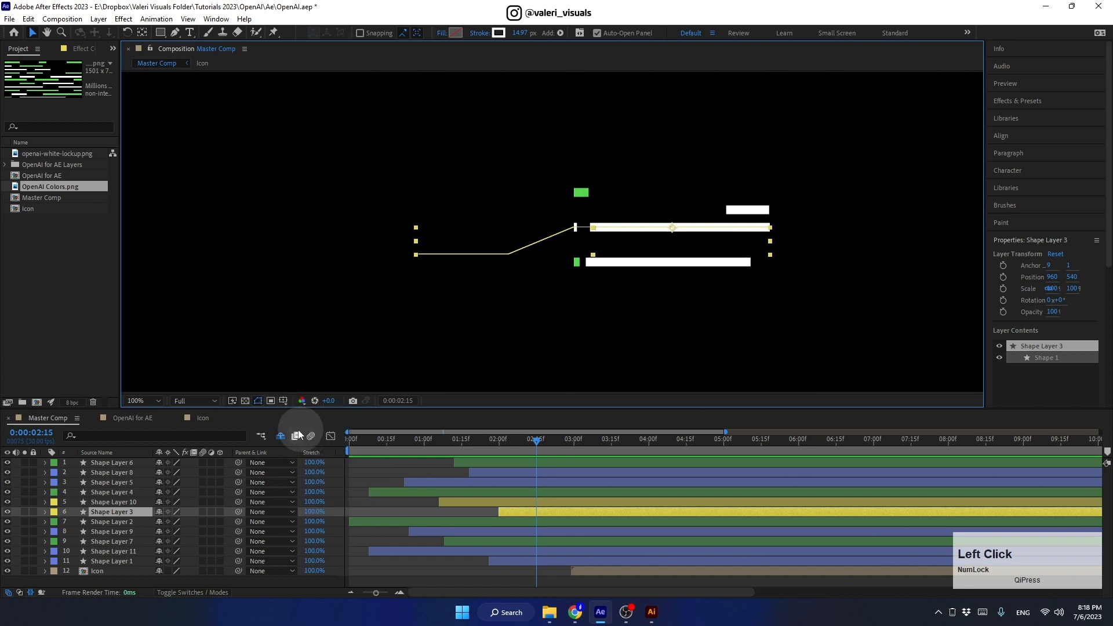
left_click(150, 401)
left_click(146, 196)
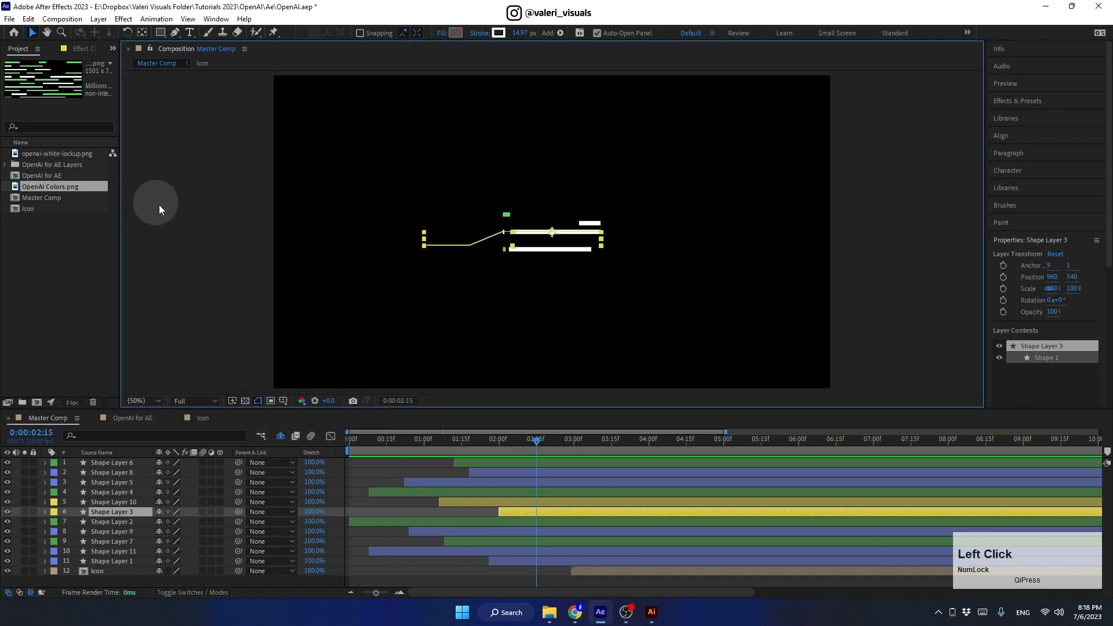
- Preview the line animation and shift the green bottom line, Shape Layer 7, earlier to start at 0:00:01:00
left_click_drag(528, 440, 292, 482)
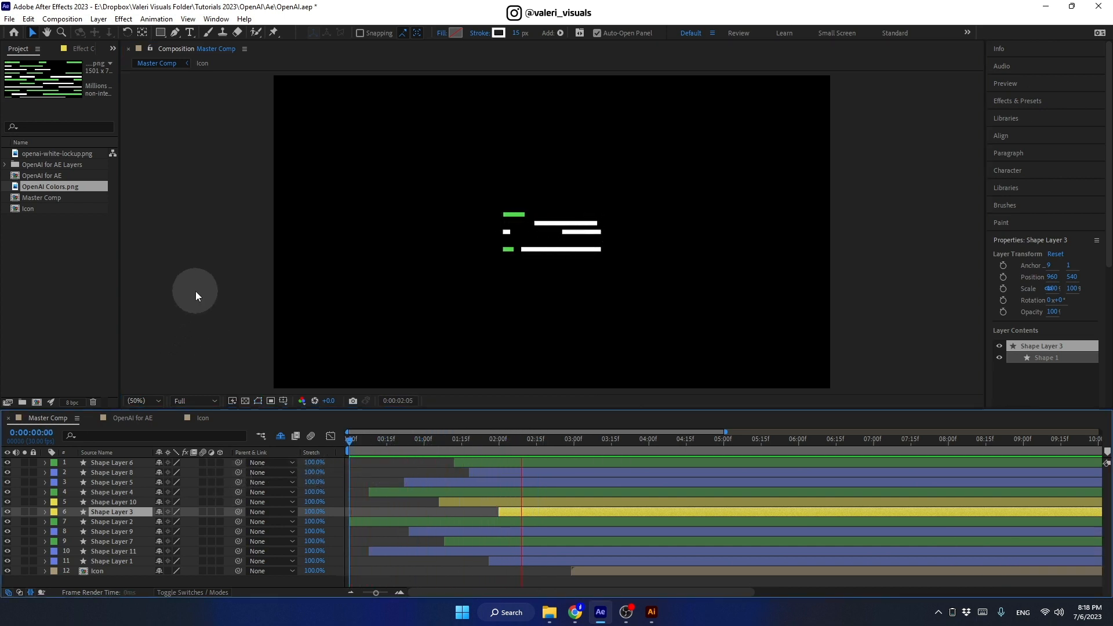
key("space")
mouse_move(437, 444)
left_mouse_down()
mouse_move(369, 444)
mouse_move(469, 460)
left_mouse_up()
left_click(544, 252)
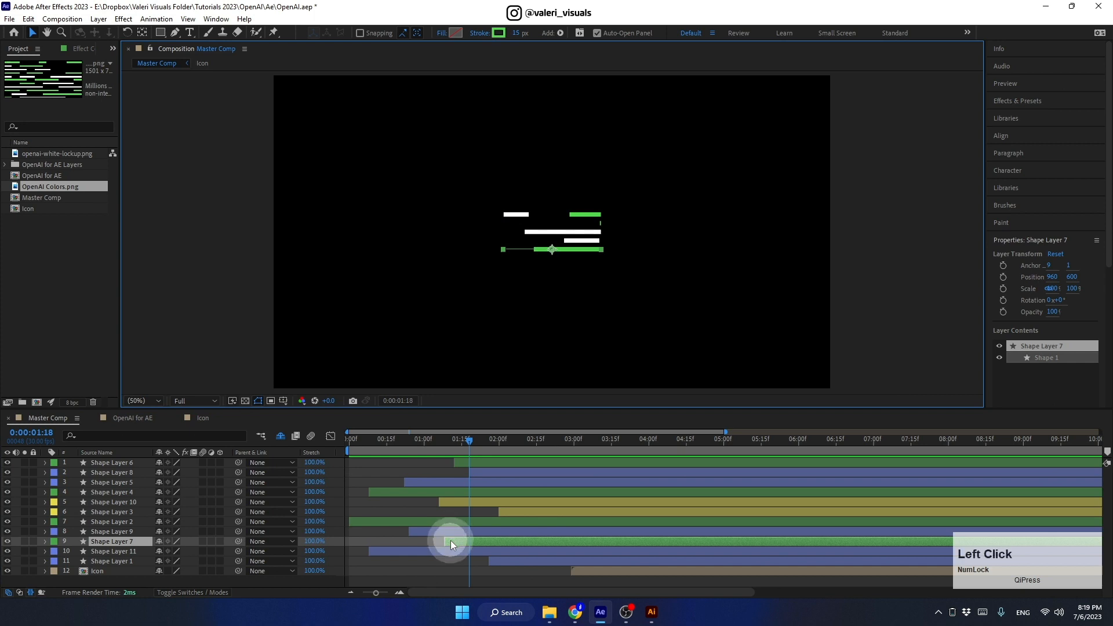
left_click_drag(451, 542, 430, 544)
- Play the animation from the beginning to check the line timing and save the project
left_click_drag(457, 447, 372, 466)
key("space")
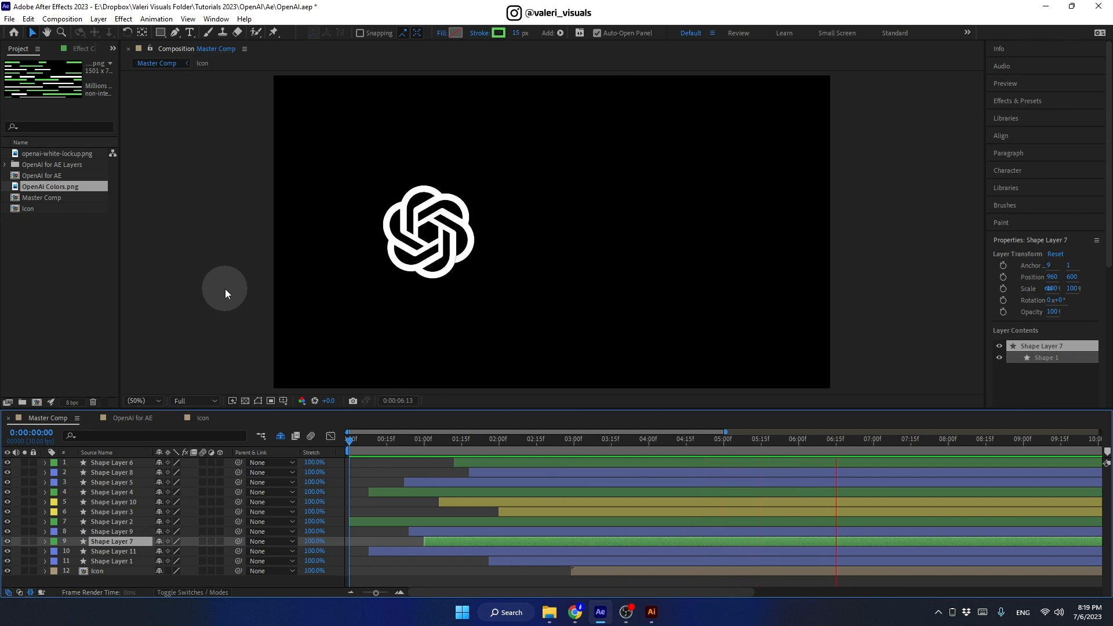
key("space")
key("ctrl+s")
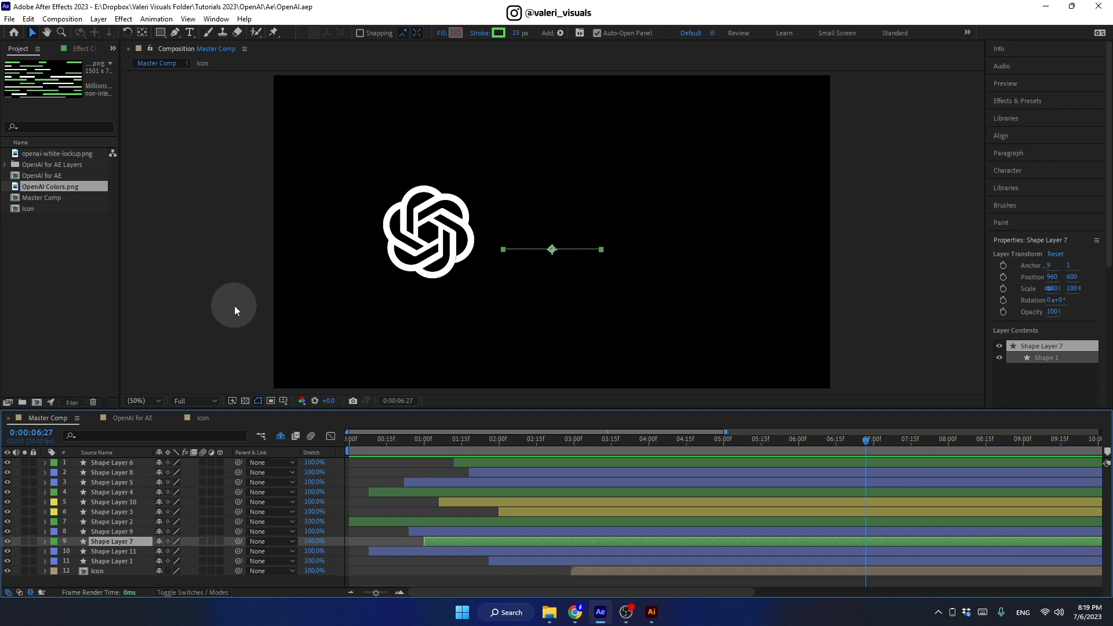
- Pre-compose all the shape layers, from Shape Layer 6 through Shape Layer 1, into a new composition named Lines
left_click_drag(399, 444, 499, 495)
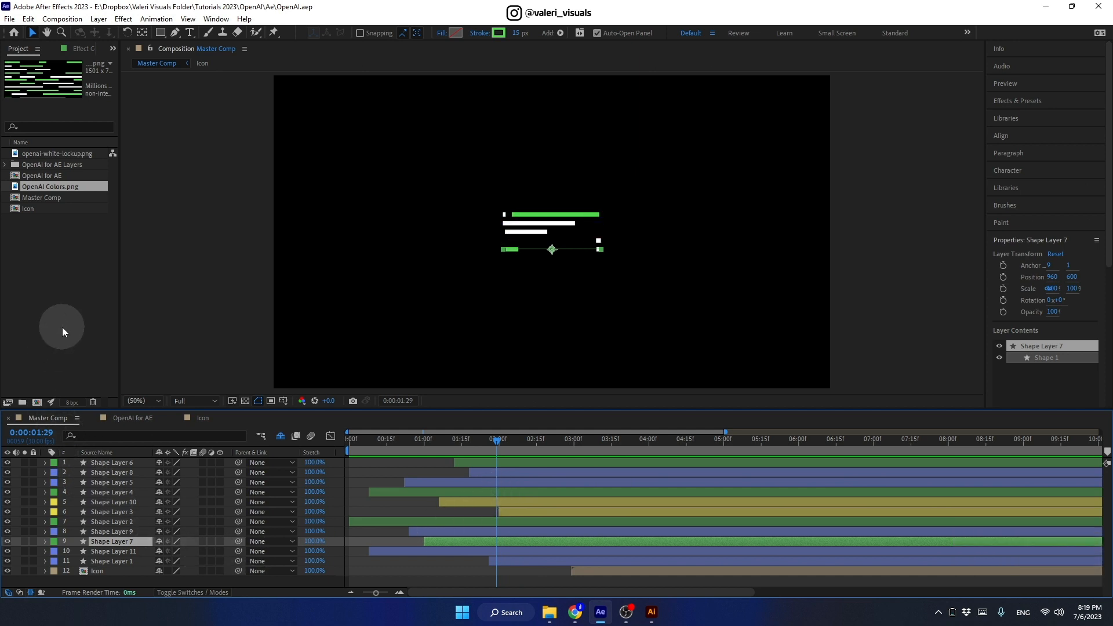
left_click(94, 561)
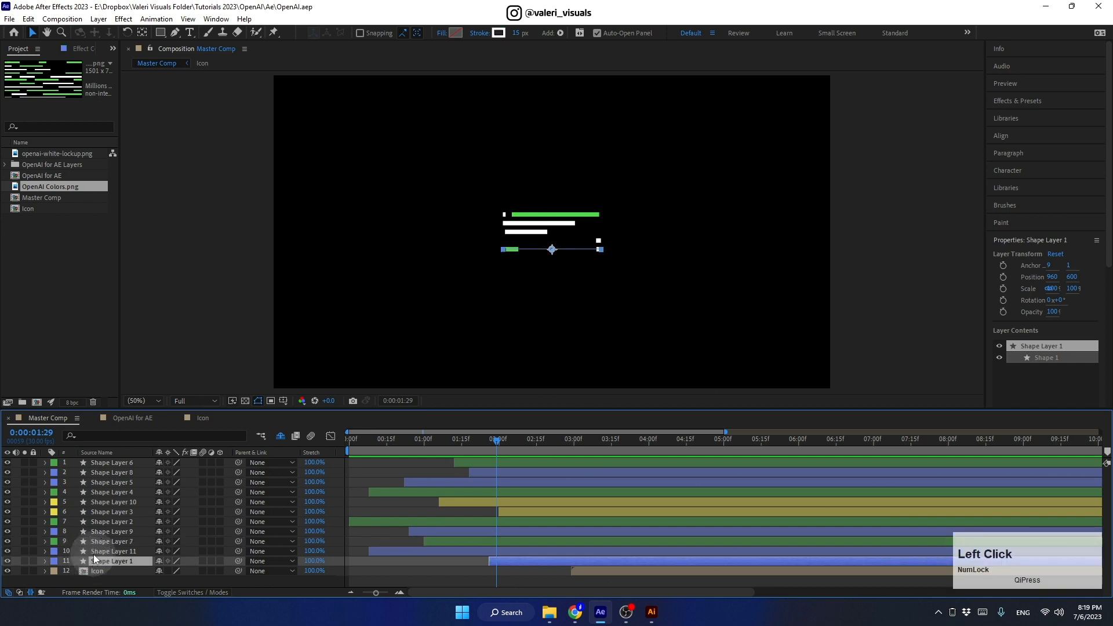
left_click(110, 466, "shift")
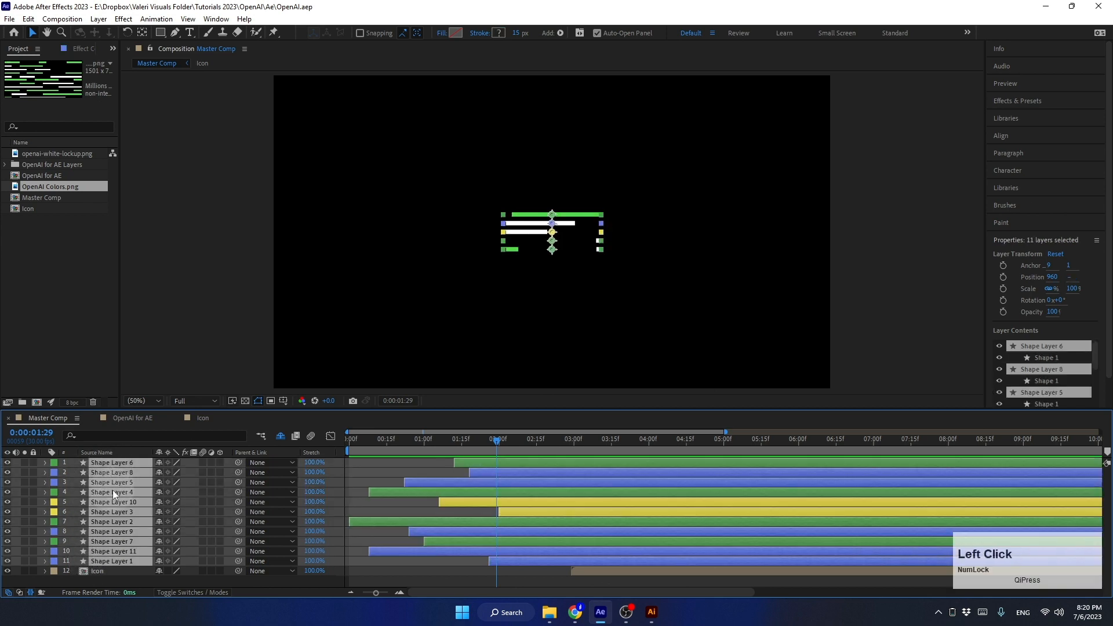
right_click(113, 490)
left_click(139, 413)
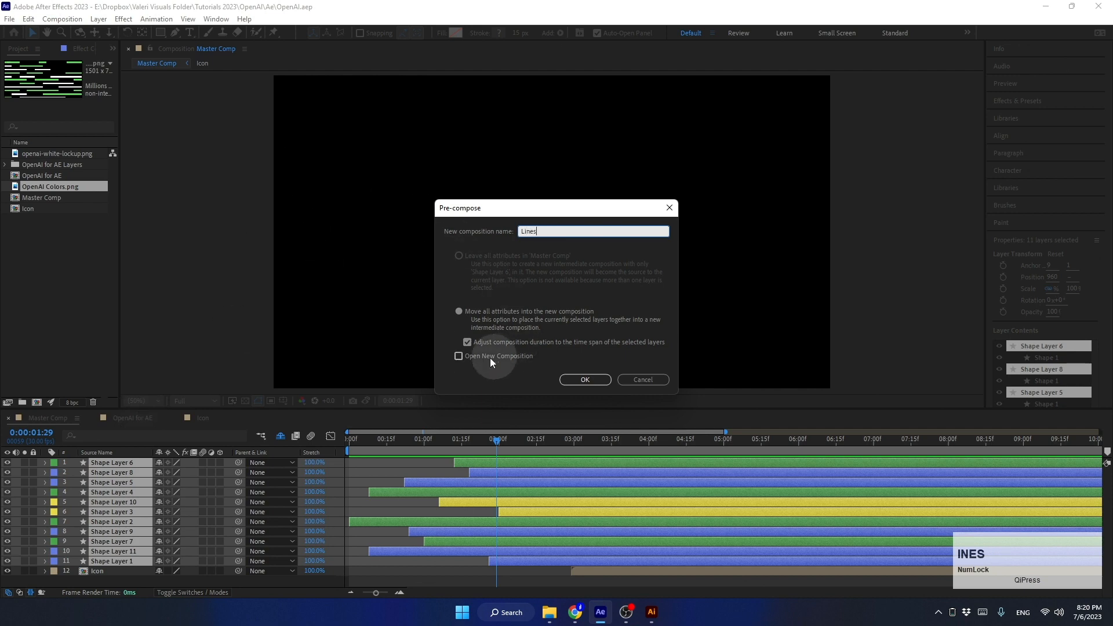
left_click(586, 380)
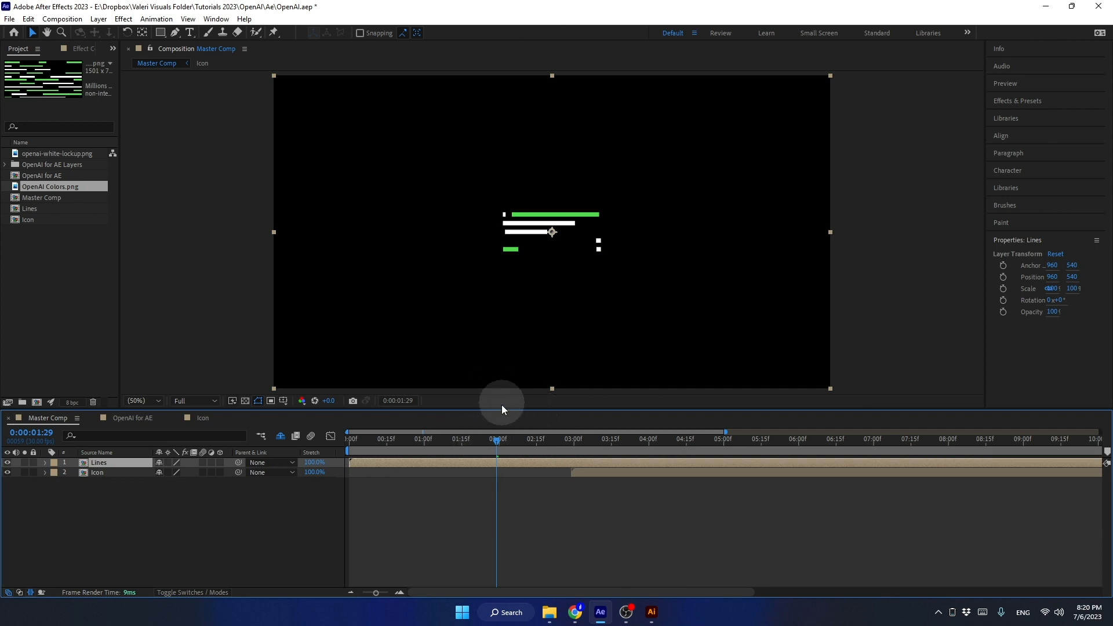
- Reveal the shy layers at 0:00:04:07 and make the openai-white-lockup.png reference visible in Master Comp
mouse_move(495, 440)
left_mouse_down()
mouse_move(381, 461)
mouse_move(666, 462)
left_mouse_up()
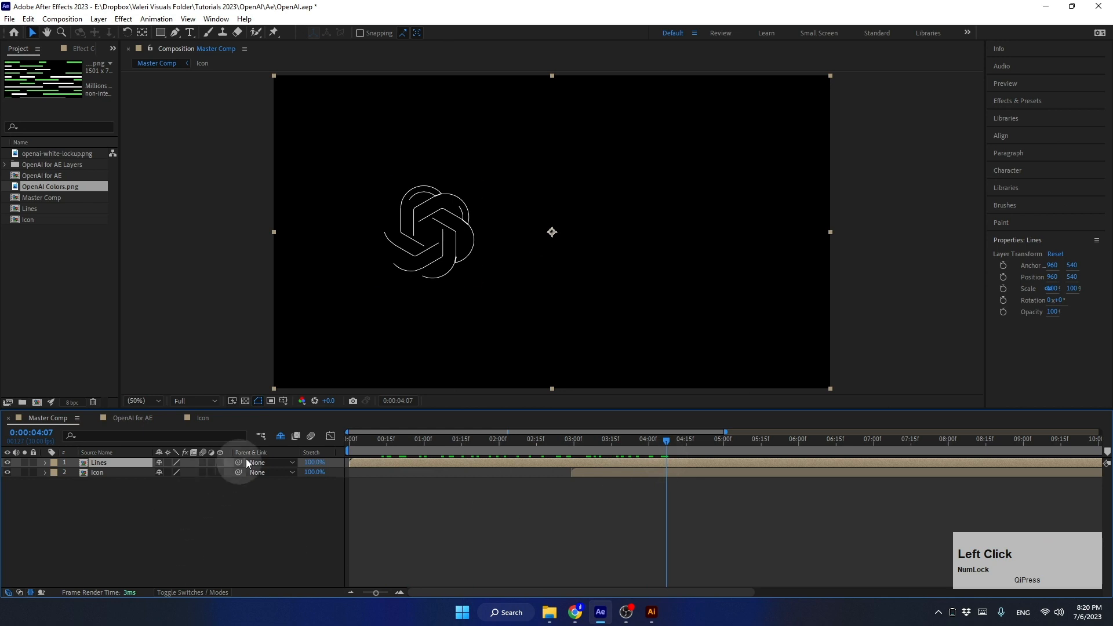
left_click(280, 436)
left_click(7, 483)
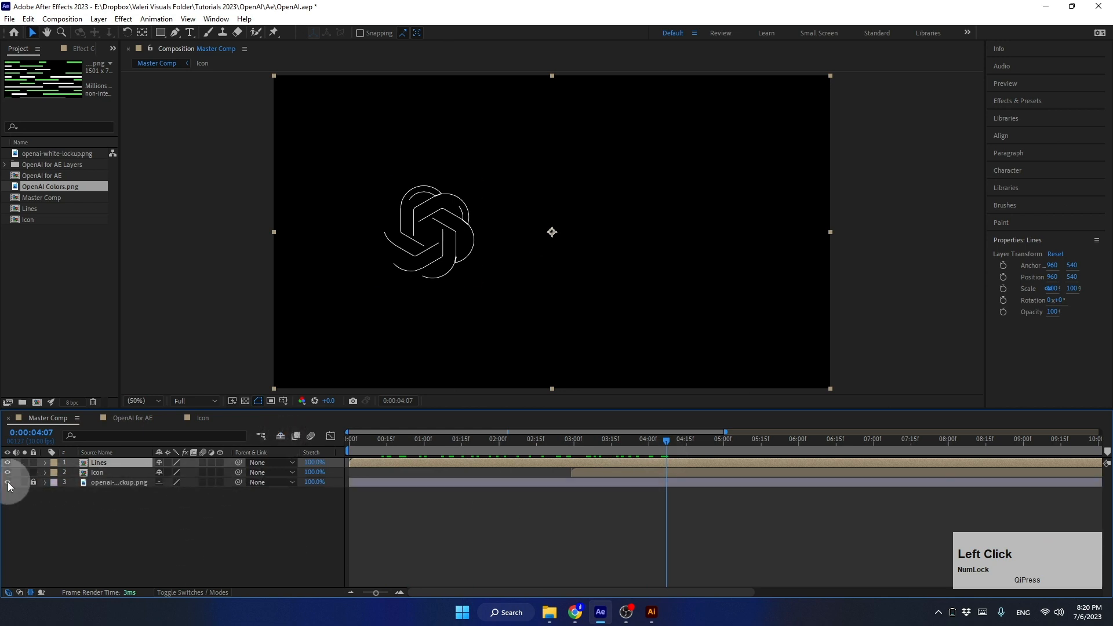
left_click(53, 505)
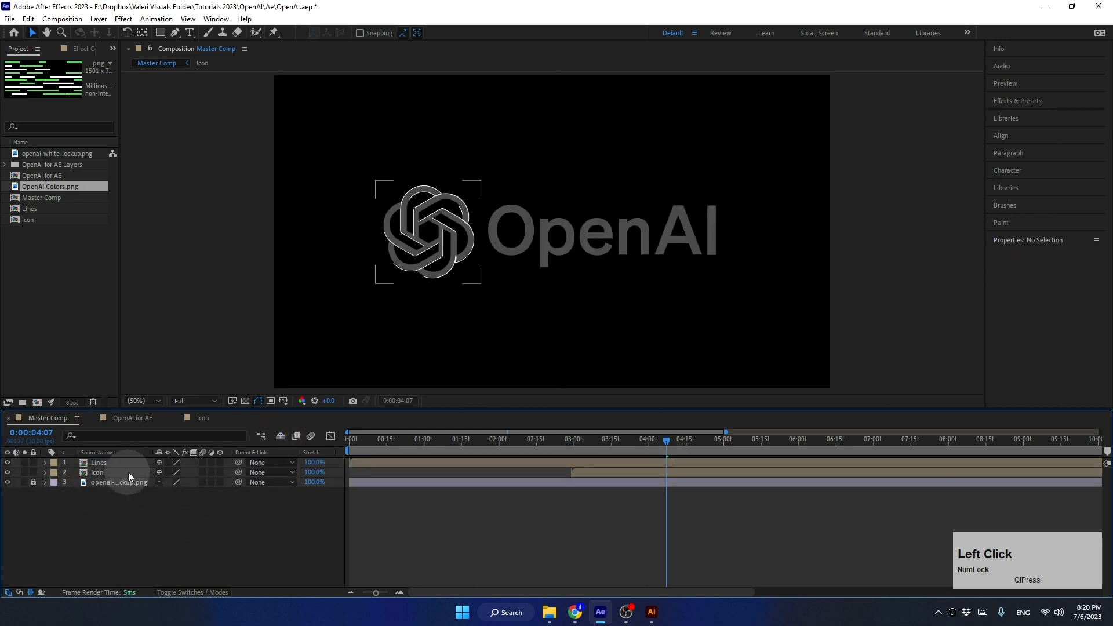